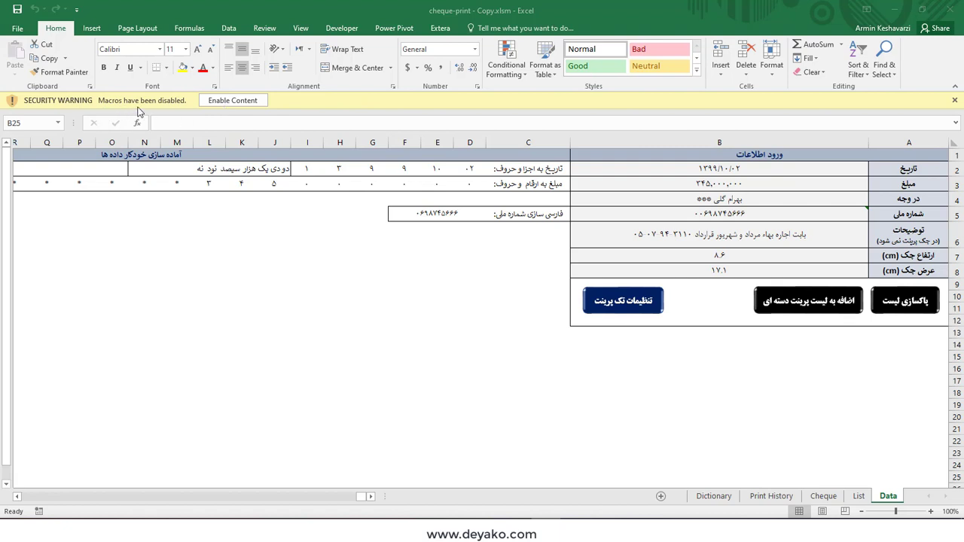
# Enable the workbook's macros, then view the List sheet's six cheque records.
pyautogui.click(235, 106)
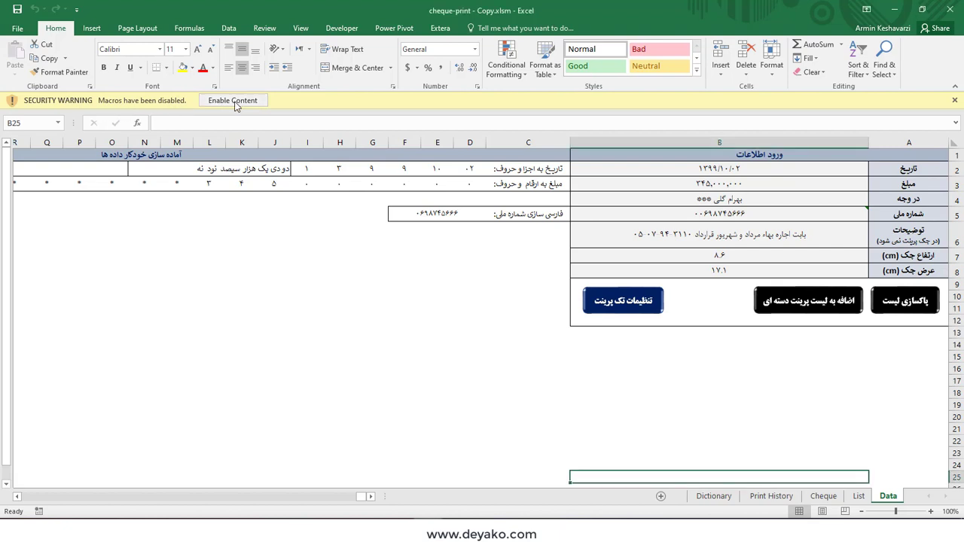
pyautogui.click(234, 102)
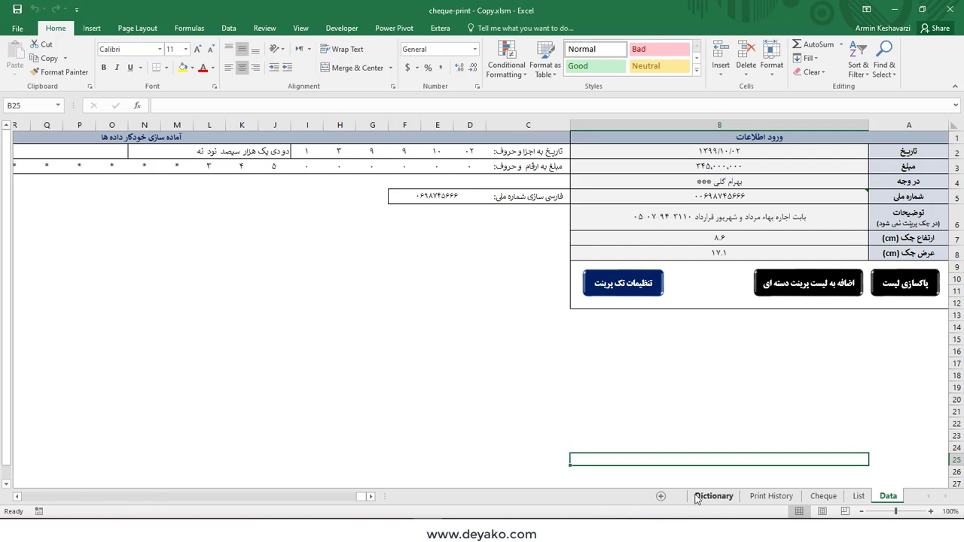
pyautogui.moveTo(812, 150)
pyautogui.mouseDown()
pyautogui.moveTo(801, 234)
pyautogui.moveTo(808, 225)
pyautogui.mouseUp()
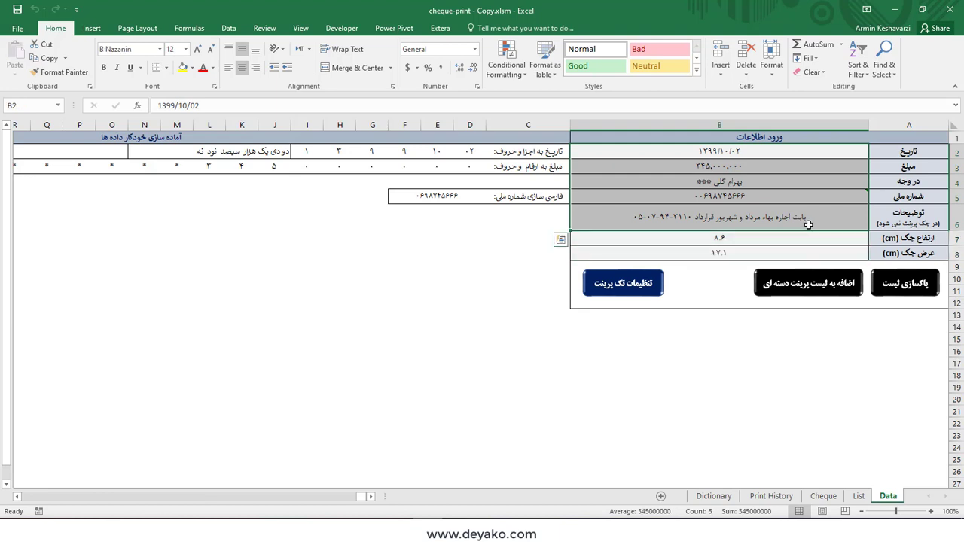
pyautogui.click(858, 496)
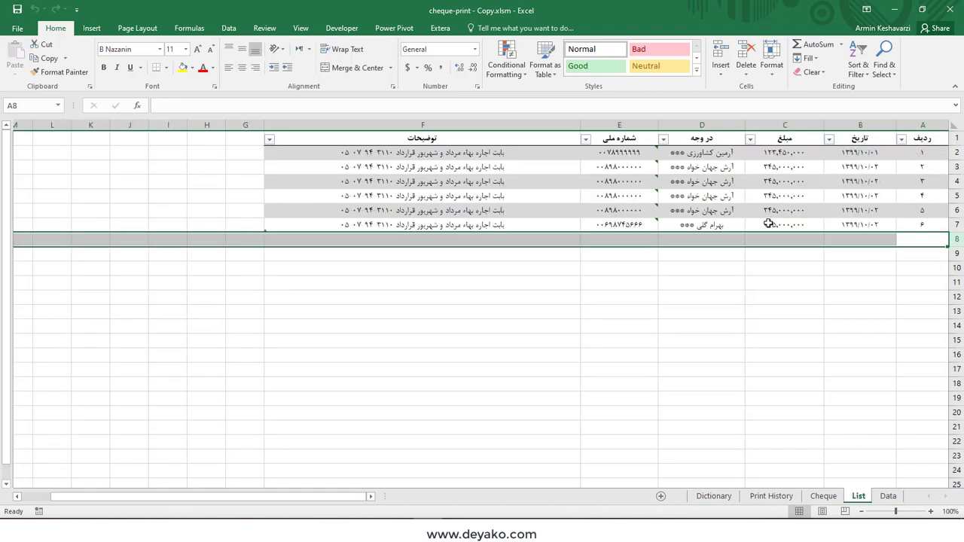
# Compare the Data form's fields B2:B6 with the cheque rows in the List table.
pyautogui.click(887, 496)
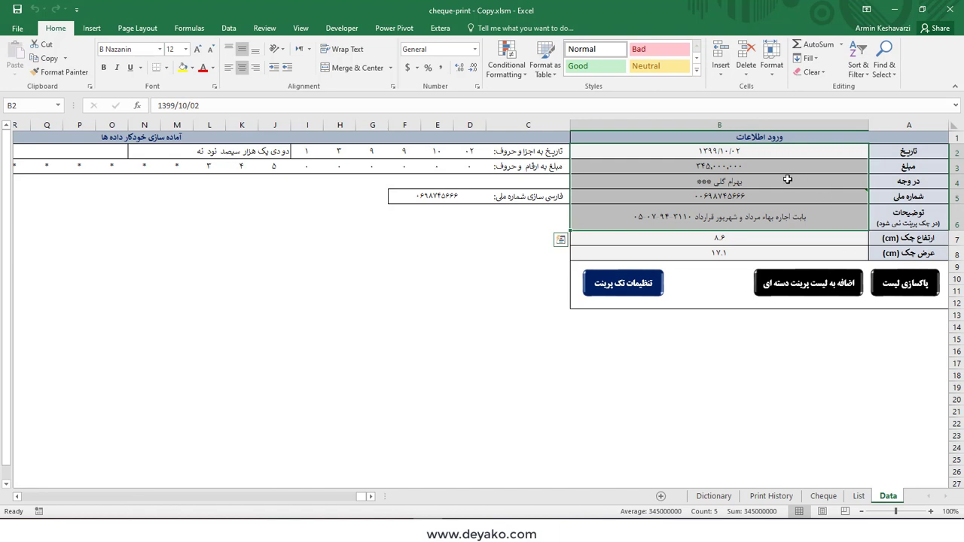
pyautogui.moveTo(781, 152); pyautogui.dragTo(781, 208)
pyautogui.click(859, 496)
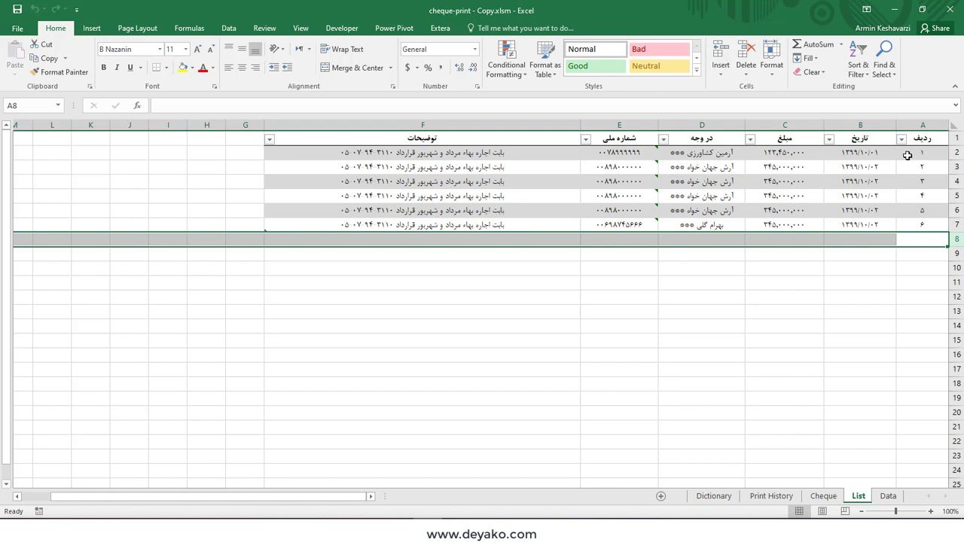
pyautogui.moveTo(918, 154); pyautogui.dragTo(348, 231)
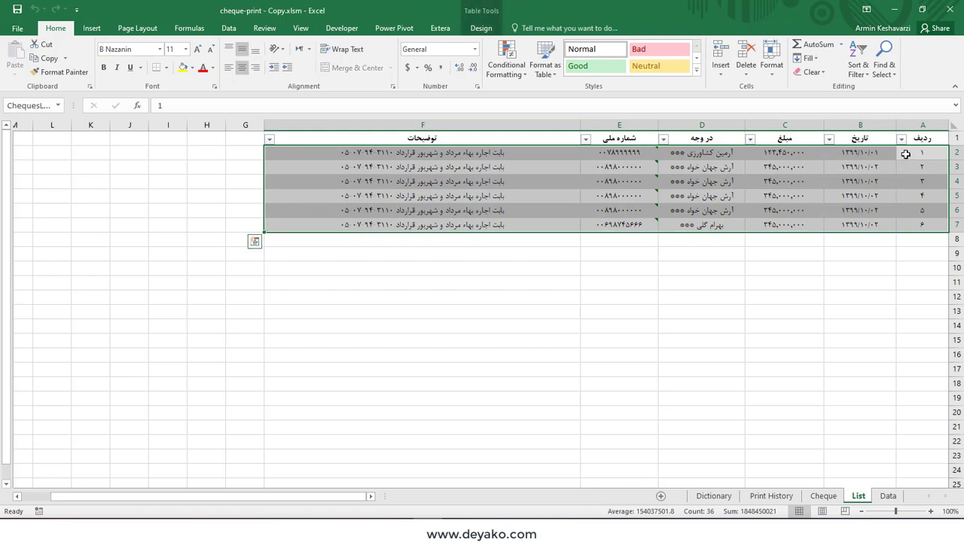
pyautogui.click(888, 497)
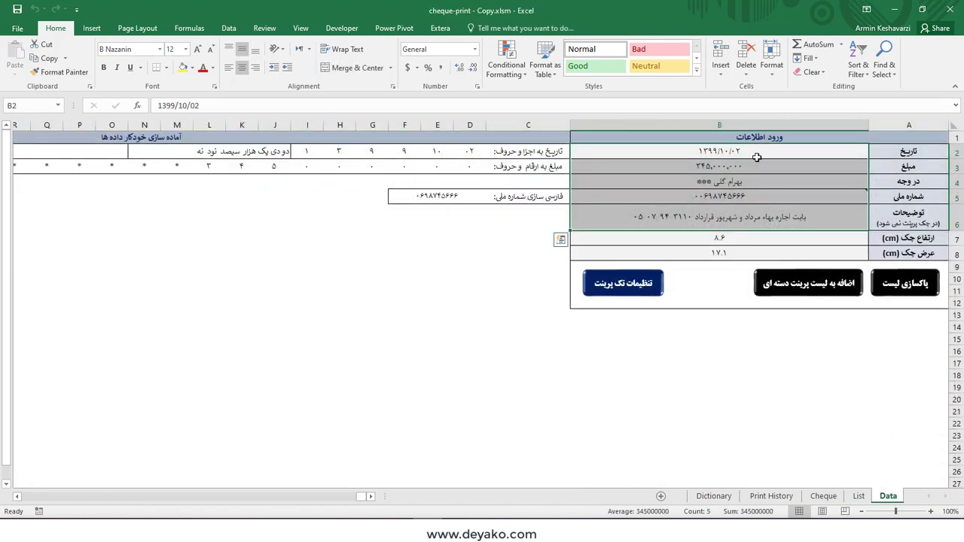
# Submit the Data form's cheque to the batch print list and check the new seventh row.
pyautogui.moveTo(756, 155); pyautogui.dragTo(755, 210)
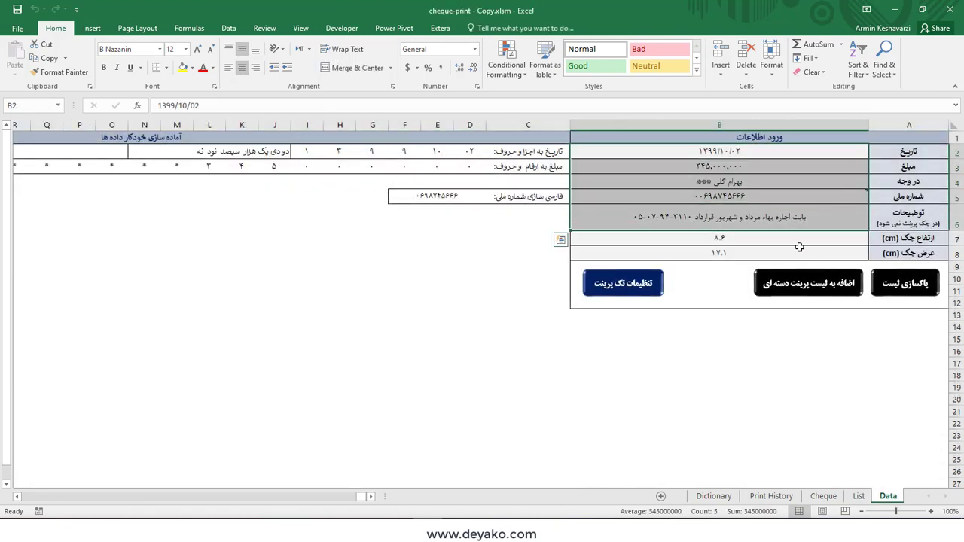
pyautogui.click(828, 290)
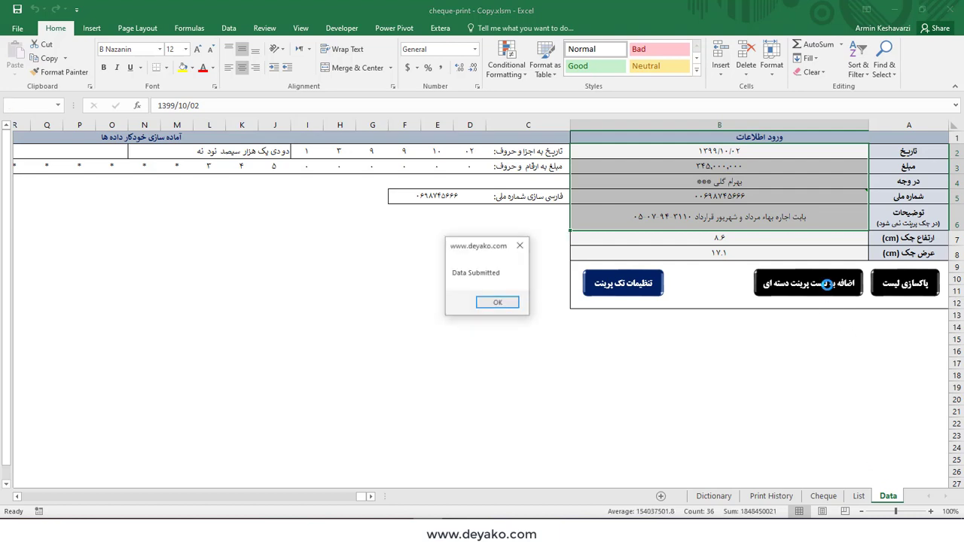
pyautogui.click(518, 303)
pyautogui.click(858, 496)
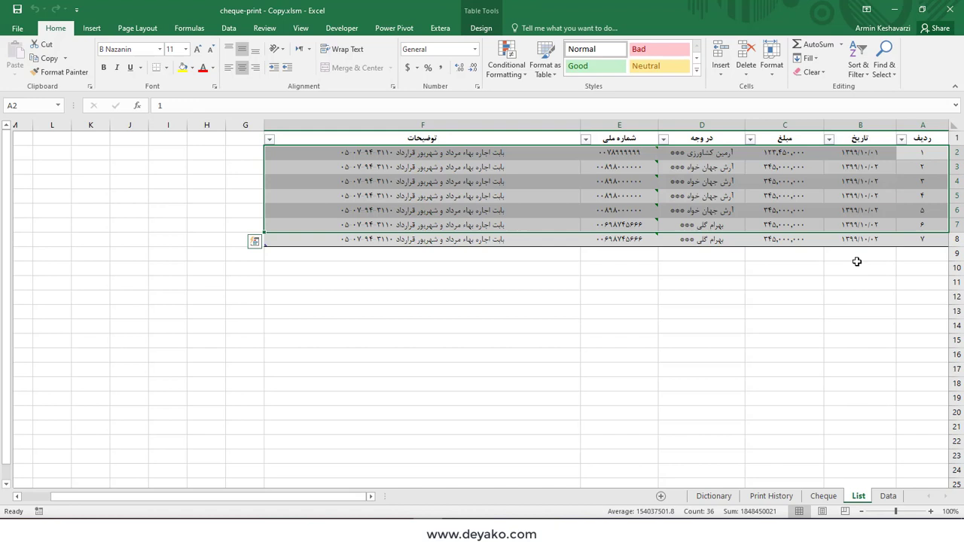
# Review the List table's date, amount, payee, national ID and description columns.
pyautogui.click(862, 225)
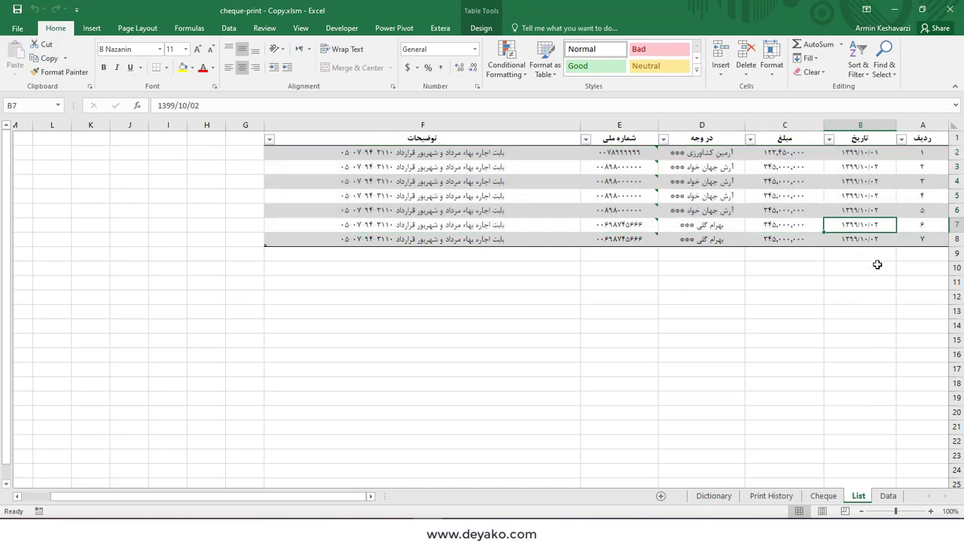
pyautogui.moveTo(872, 152); pyautogui.dragTo(874, 249)
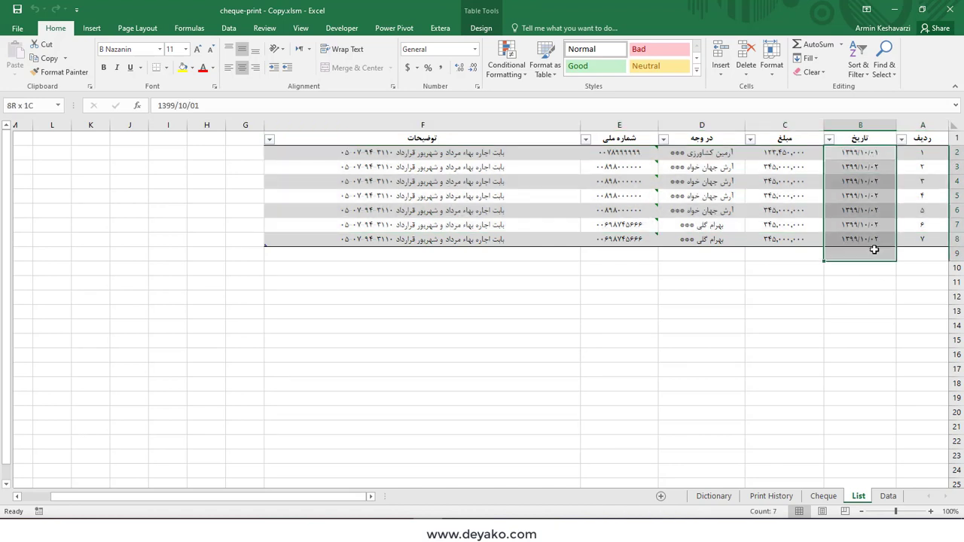
pyautogui.moveTo(783, 151); pyautogui.dragTo(784, 238)
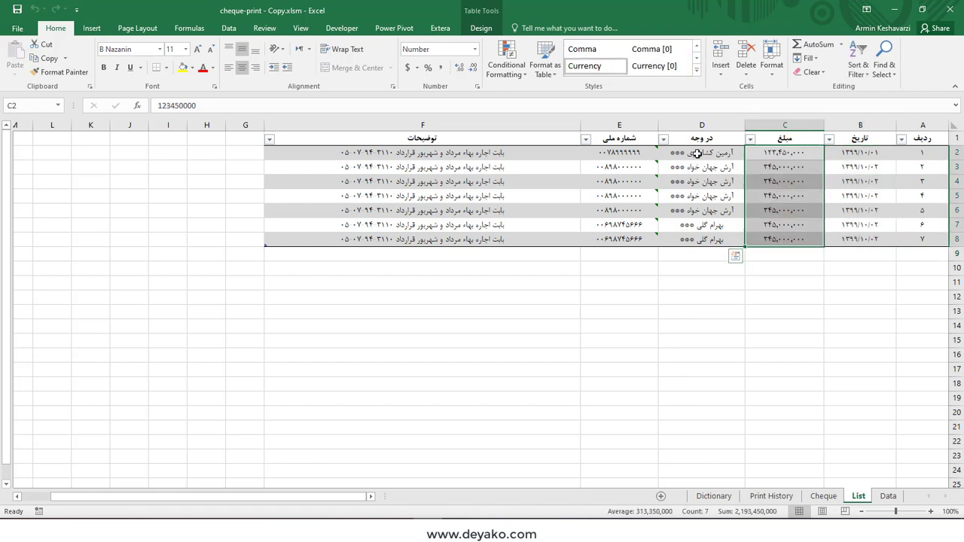
pyautogui.moveTo(696, 153); pyautogui.dragTo(690, 257)
pyautogui.click(623, 158)
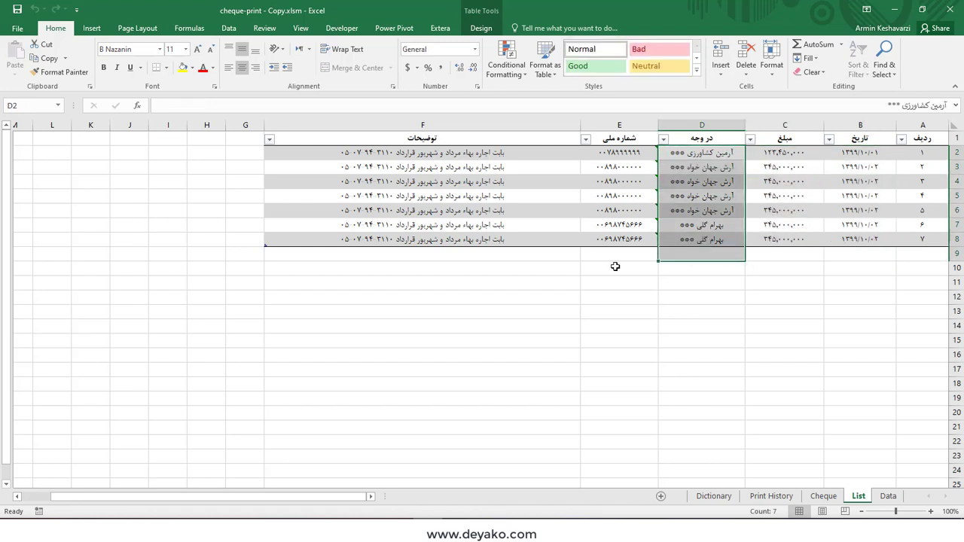
pyautogui.moveTo(497, 152); pyautogui.dragTo(494, 224)
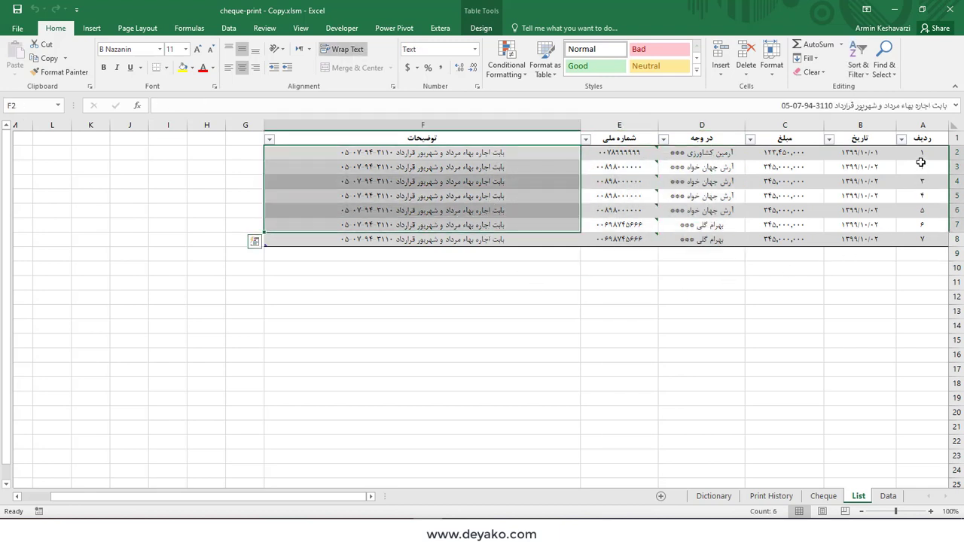
# Fill the dates down from B2 as a series running 1399/10/01 to 1399/10/07.
pyautogui.click(873, 155)
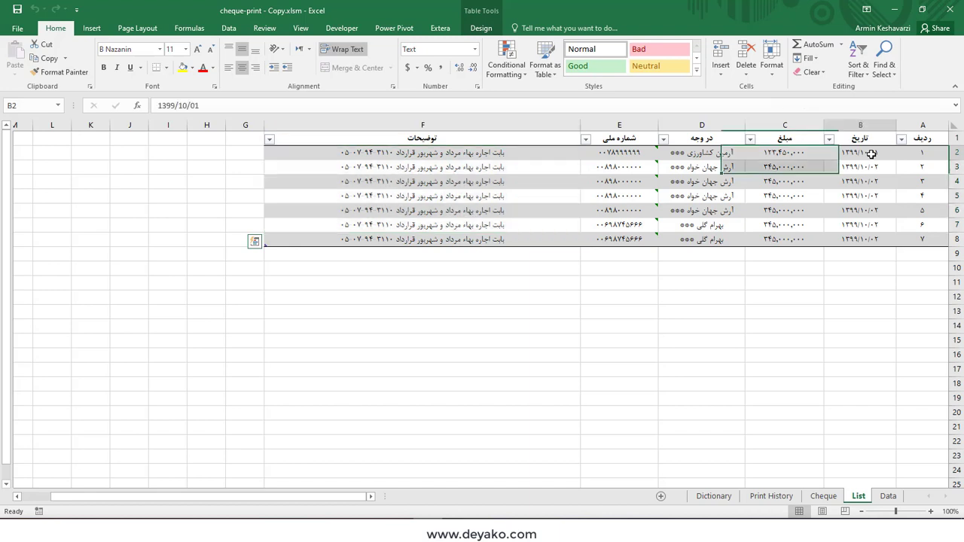
pyautogui.moveTo(823, 159); pyautogui.dragTo(830, 241)
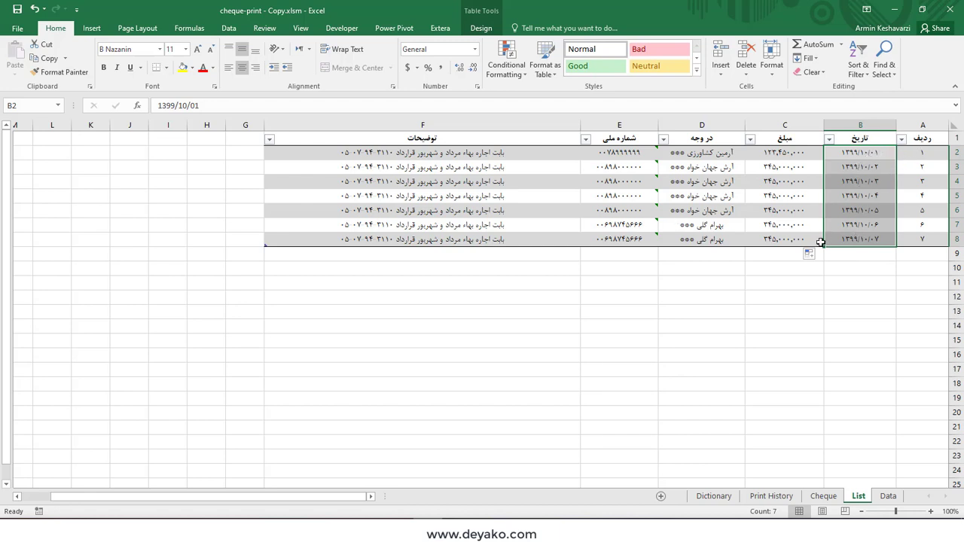
pyautogui.click(699, 154)
pyautogui.click(613, 159)
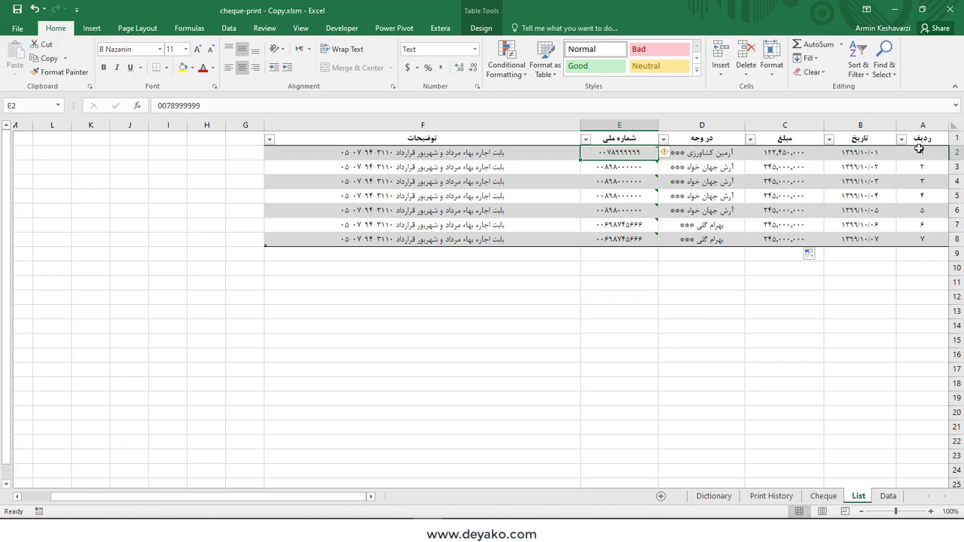
pyautogui.moveTo(923, 129); pyautogui.dragTo(462, 162)
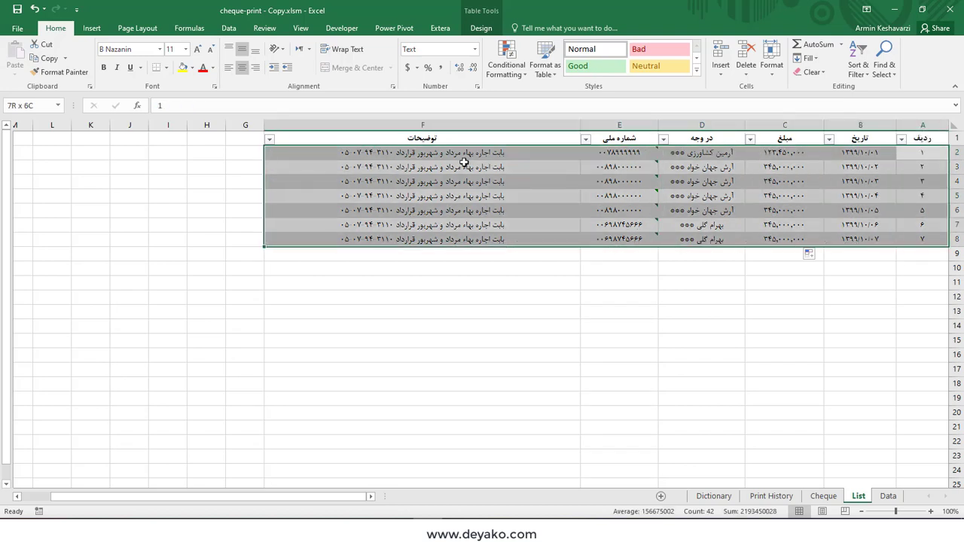
# Go back to the Data sheet and review the date field B2 and amount field B3.
pyautogui.click(885, 497)
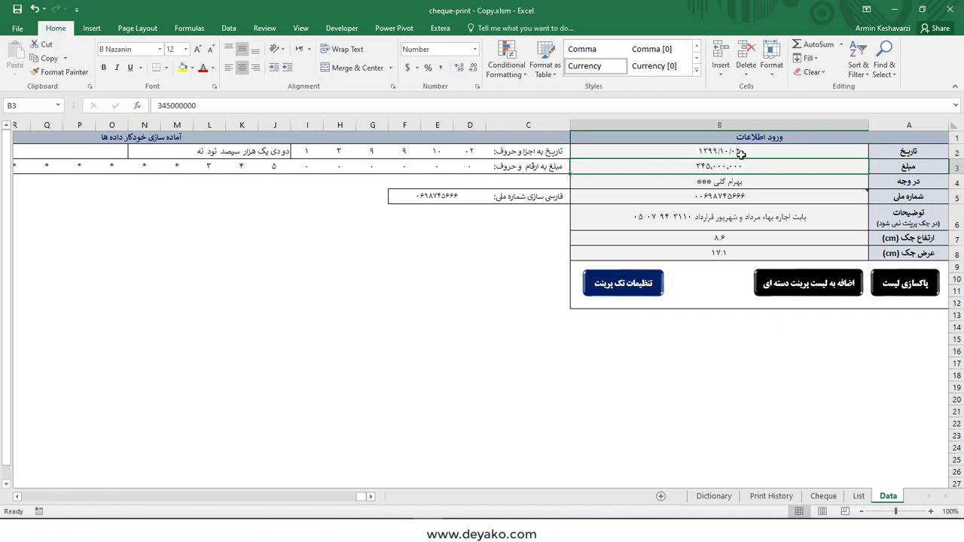
pyautogui.moveTo(741, 153); pyautogui.dragTo(737, 219)
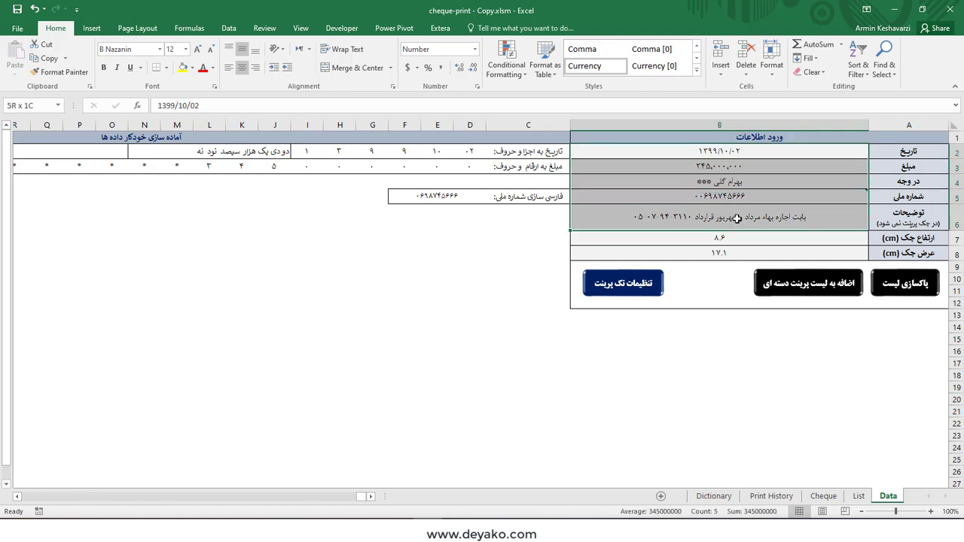
pyautogui.click(740, 150)
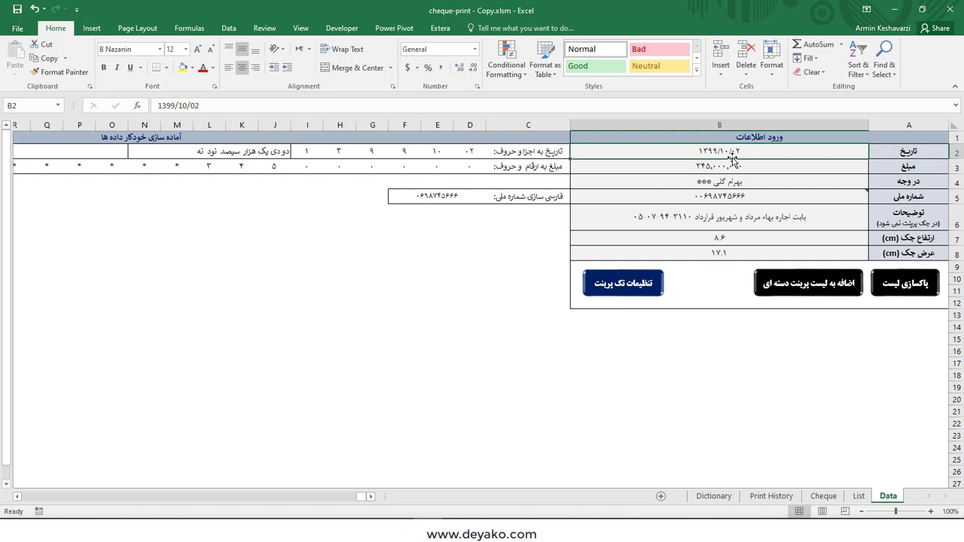
pyautogui.click(731, 169)
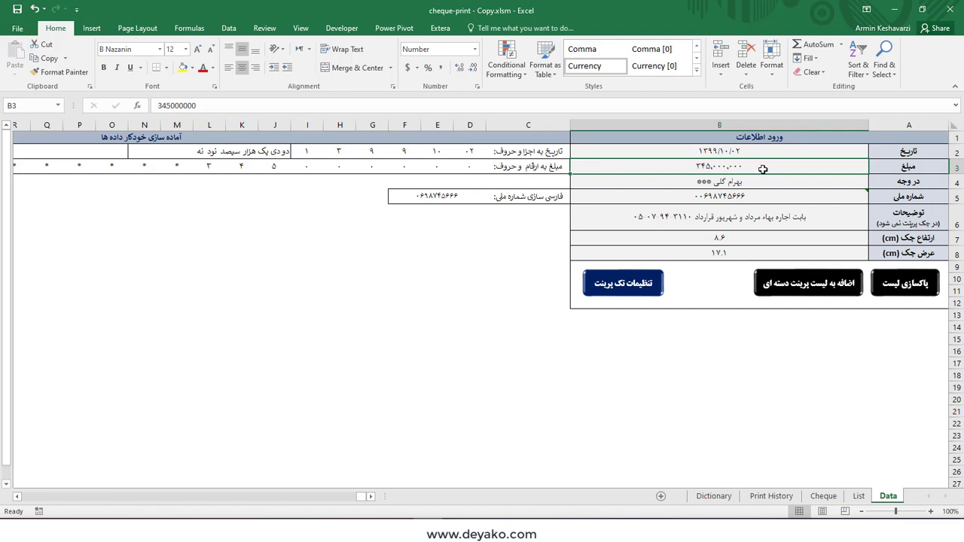
pyautogui.click(475, 165)
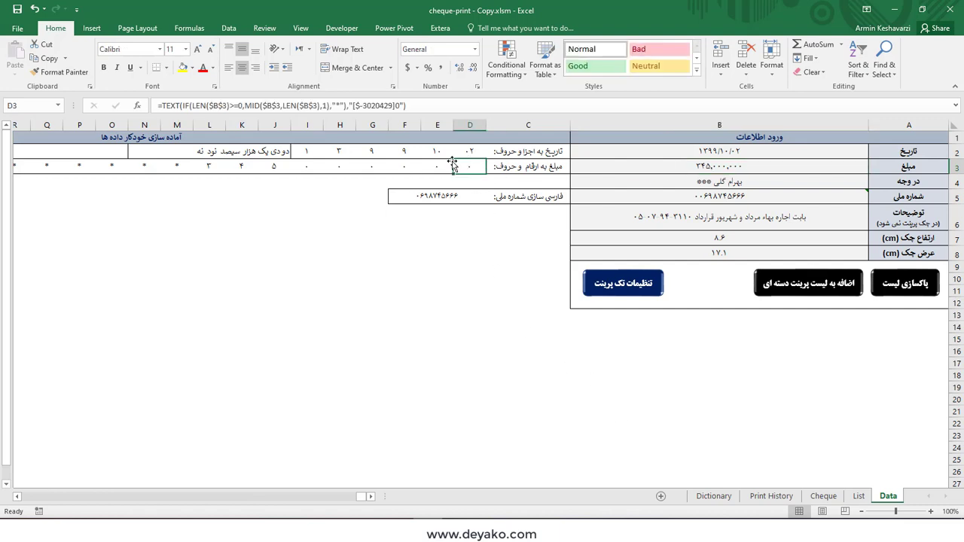
pyautogui.click(468, 151)
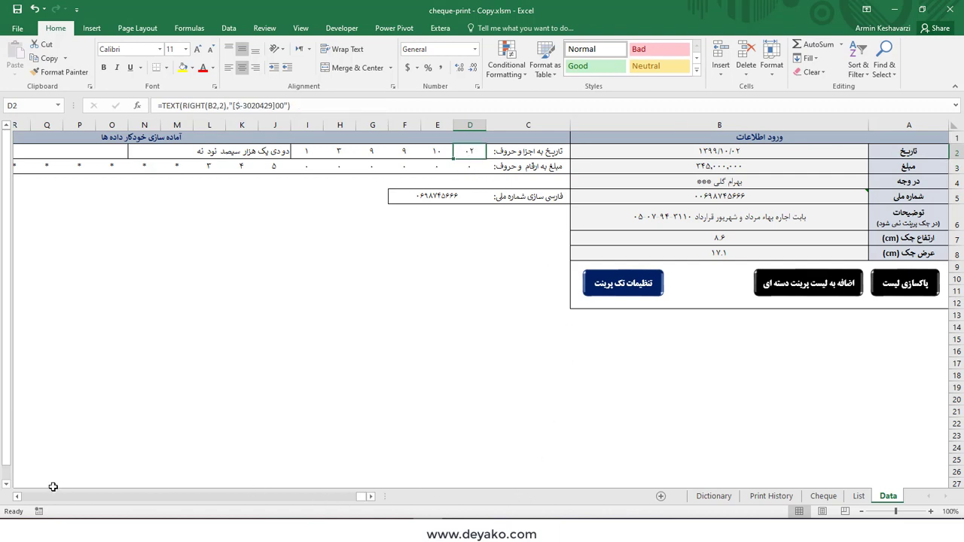
pyautogui.click(16, 496)
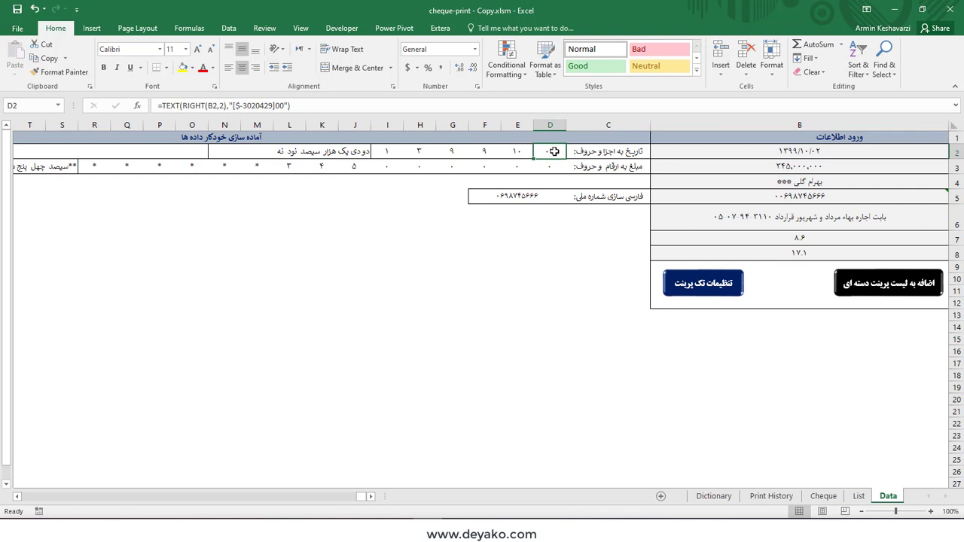
pyautogui.click(509, 154)
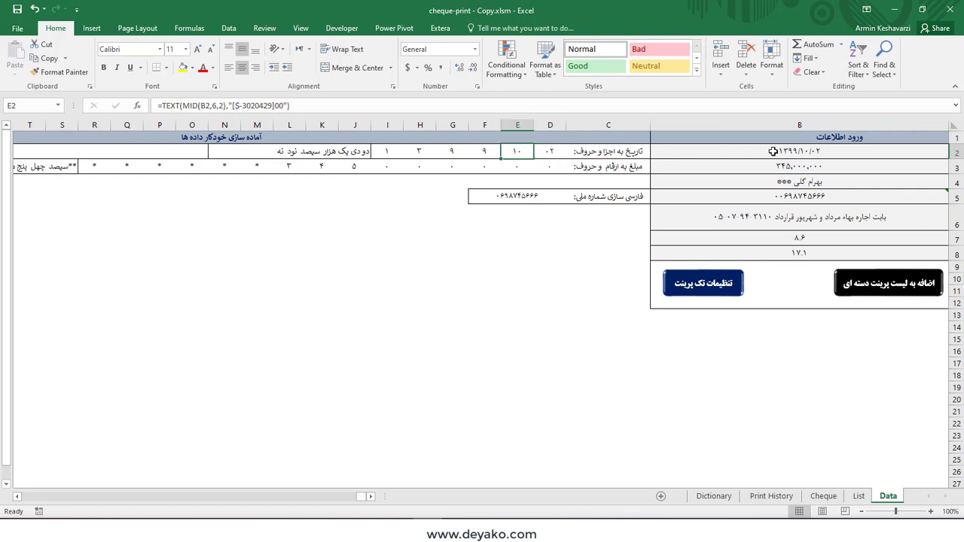
pyautogui.click(772, 150)
pyautogui.click(552, 152)
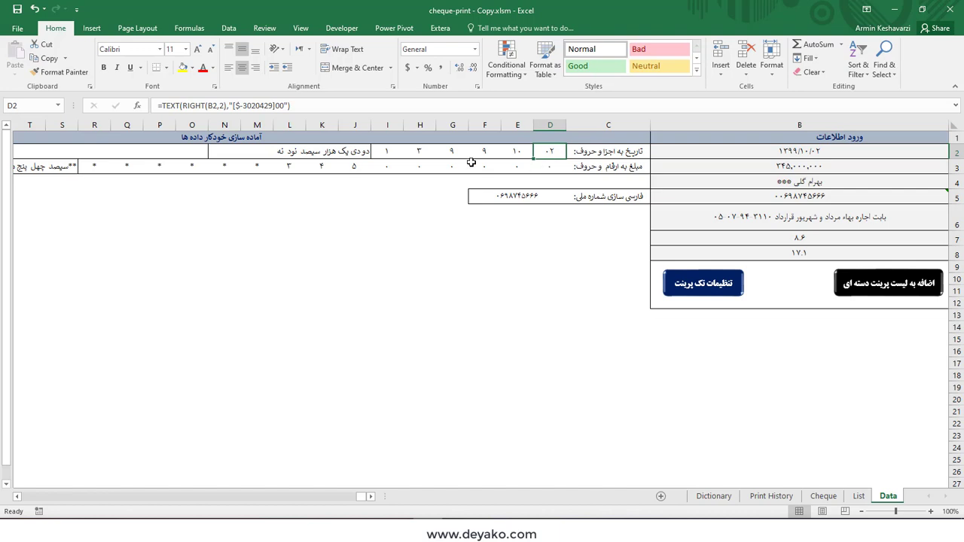
pyautogui.click(519, 153)
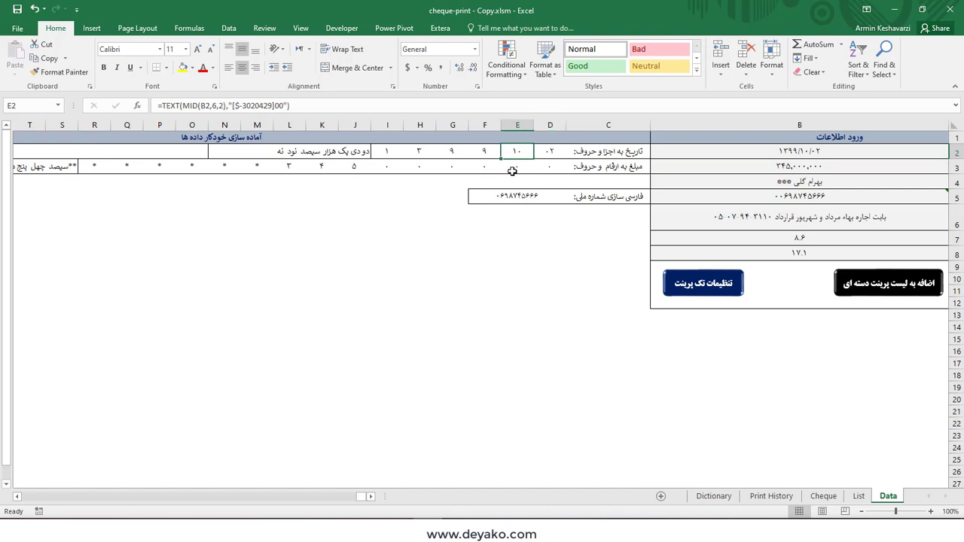
pyautogui.click(486, 151)
pyautogui.click(452, 151)
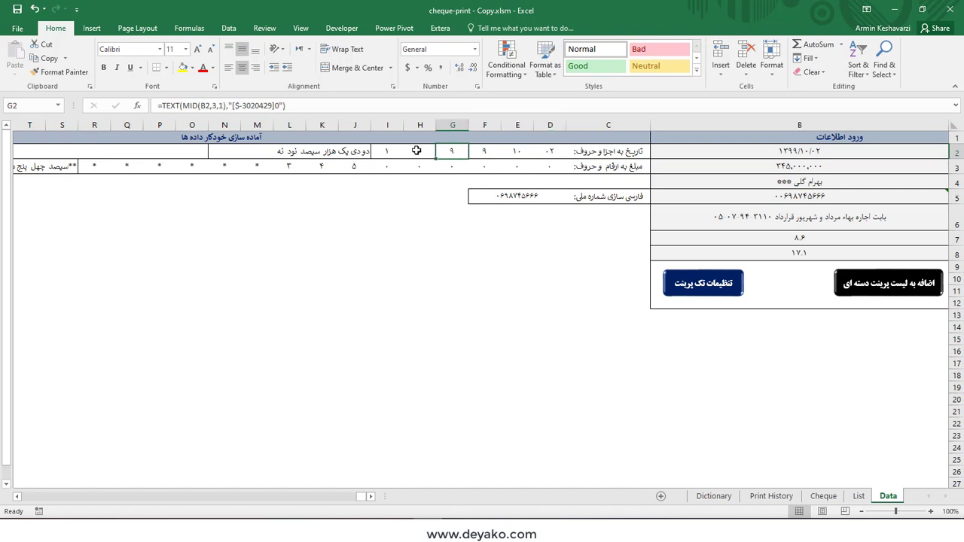
pyautogui.moveTo(387, 151); pyautogui.dragTo(545, 151)
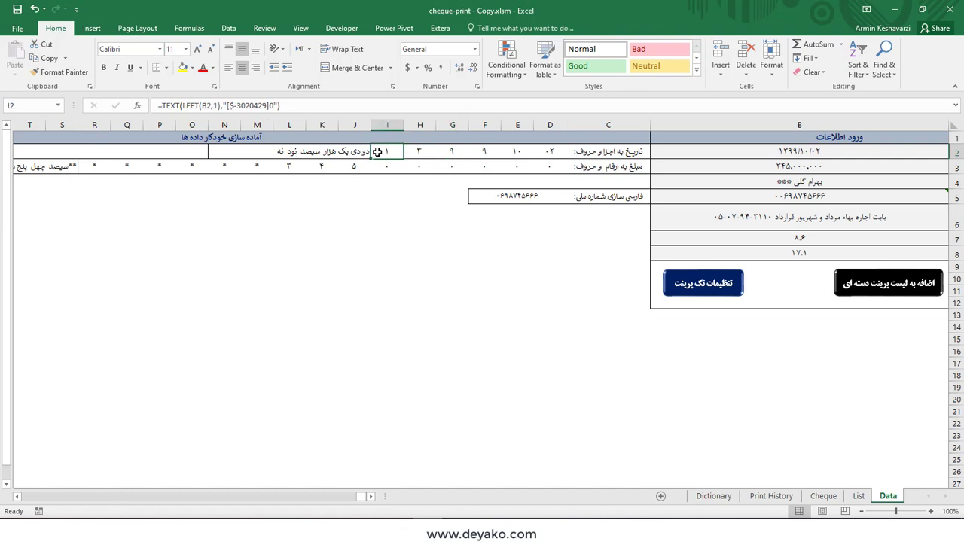
pyautogui.click(276, 152)
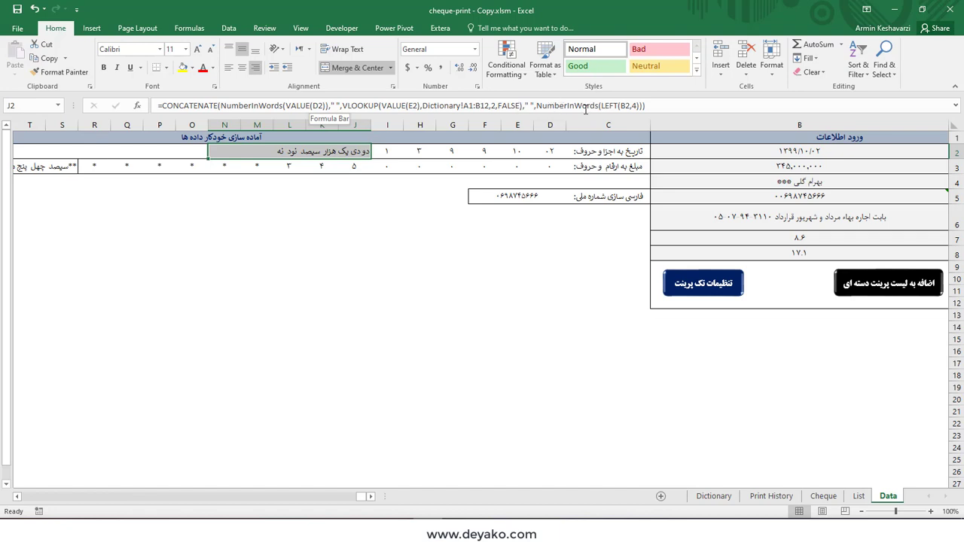
pyautogui.click(550, 161)
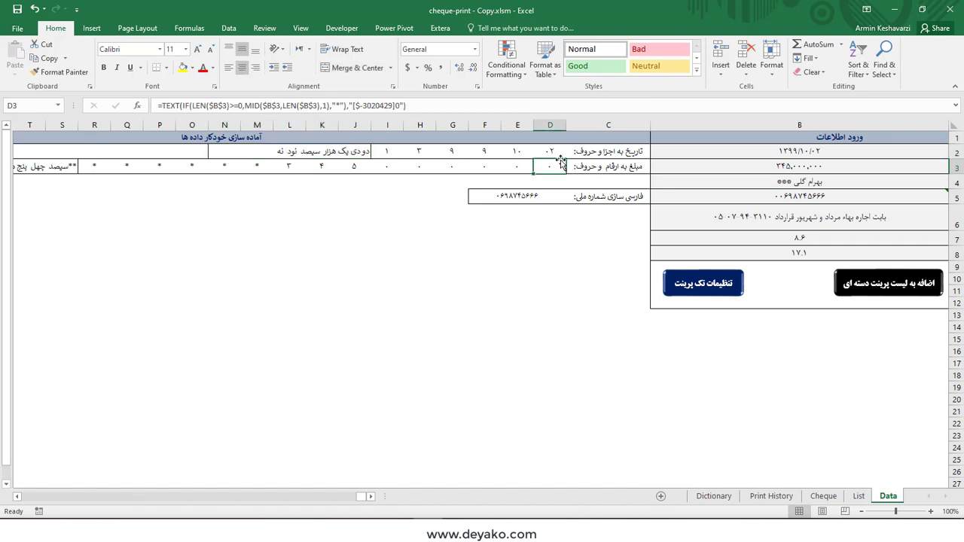
pyautogui.click(761, 167)
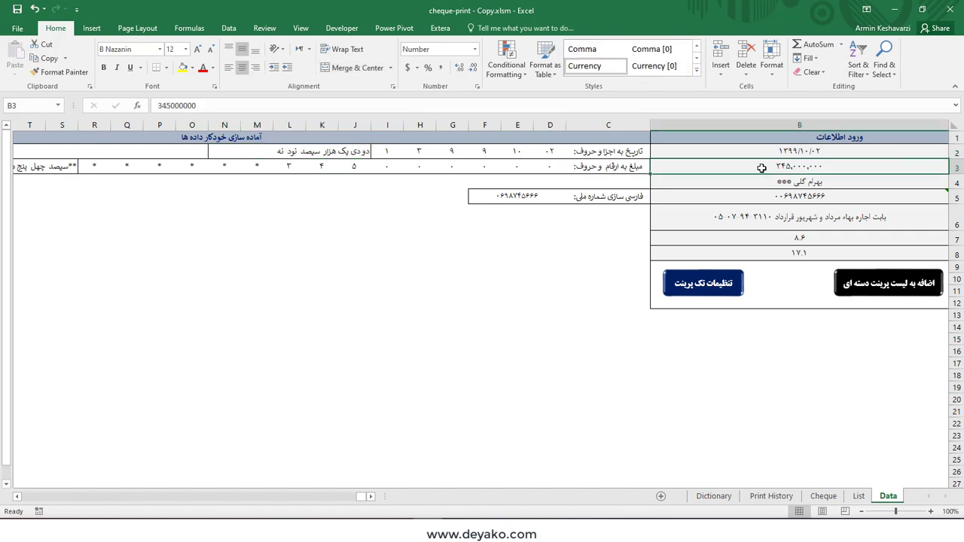
pyautogui.click(512, 167)
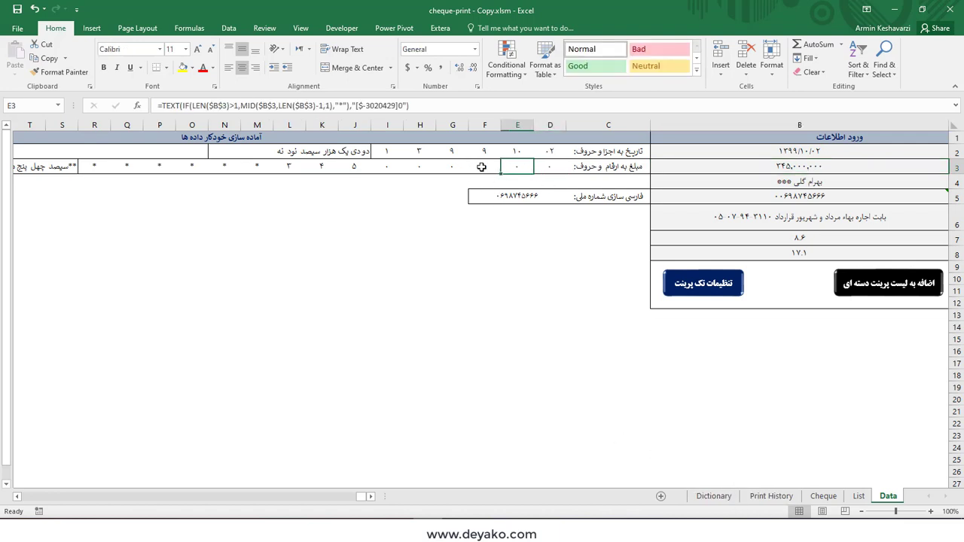
pyautogui.moveTo(546, 170); pyautogui.dragTo(288, 167)
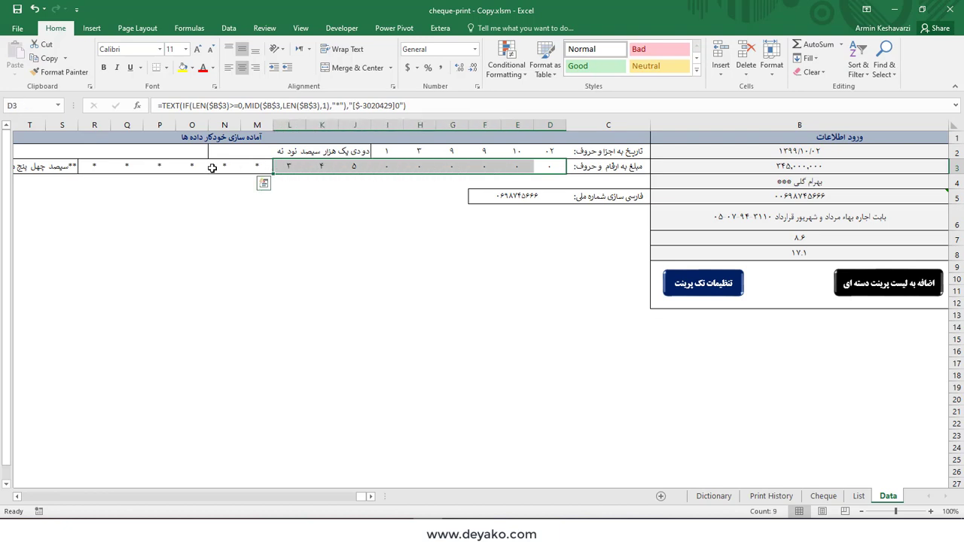
pyautogui.moveTo(96, 167); pyautogui.dragTo(256, 162)
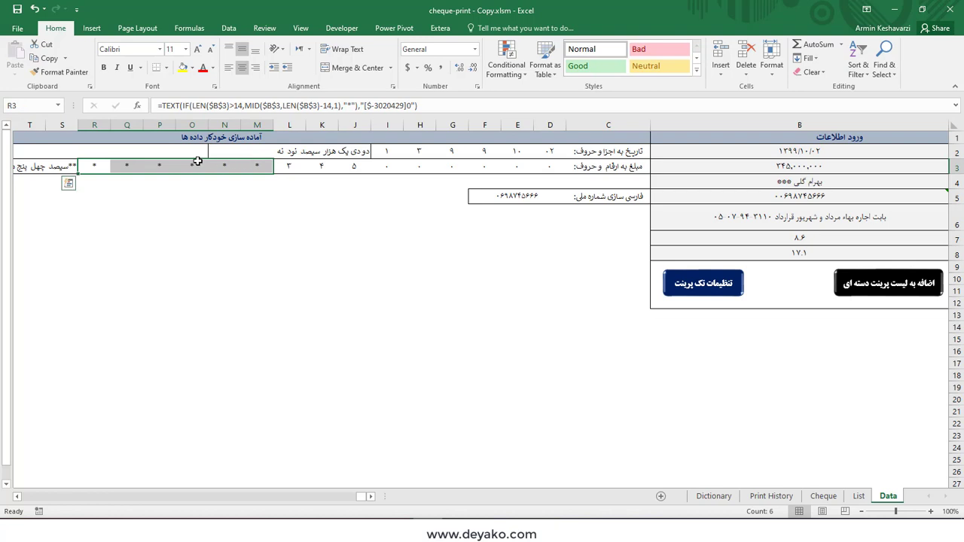
pyautogui.click(258, 168)
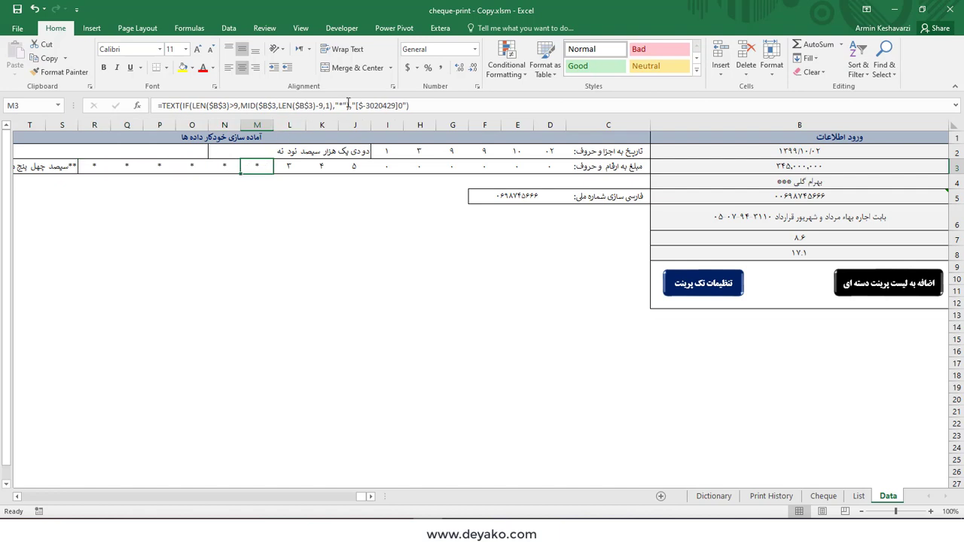
pyautogui.click(342, 104)
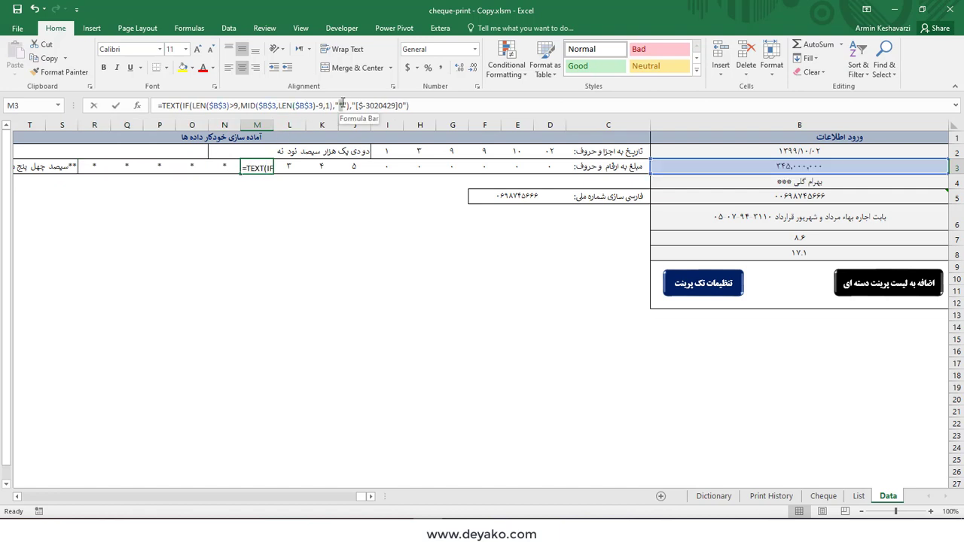
pyautogui.click(341, 104)
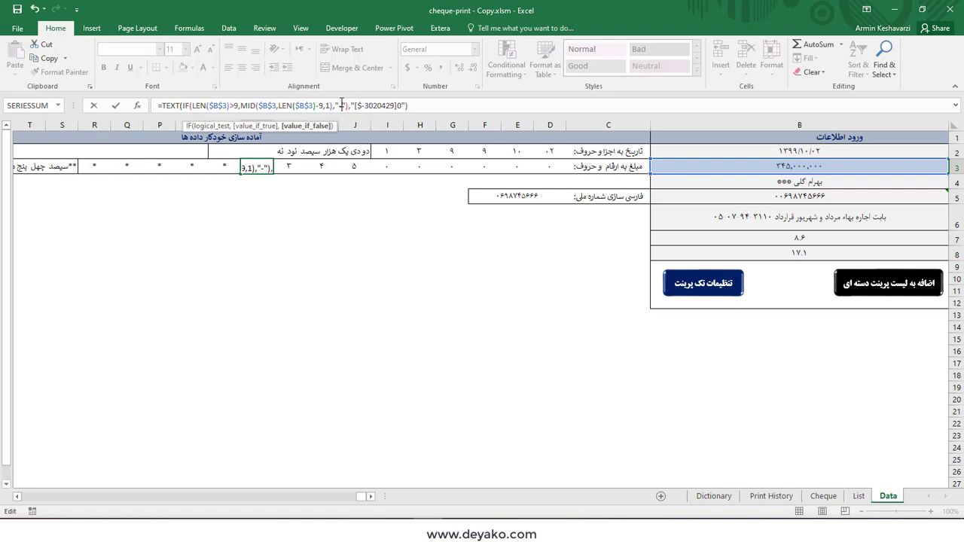
pyautogui.press('Return')
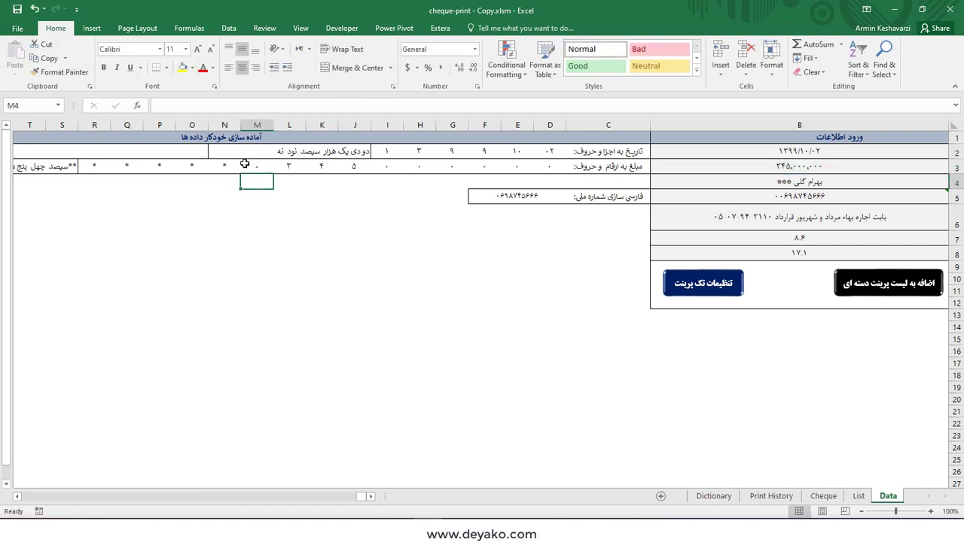
pyautogui.click(244, 163)
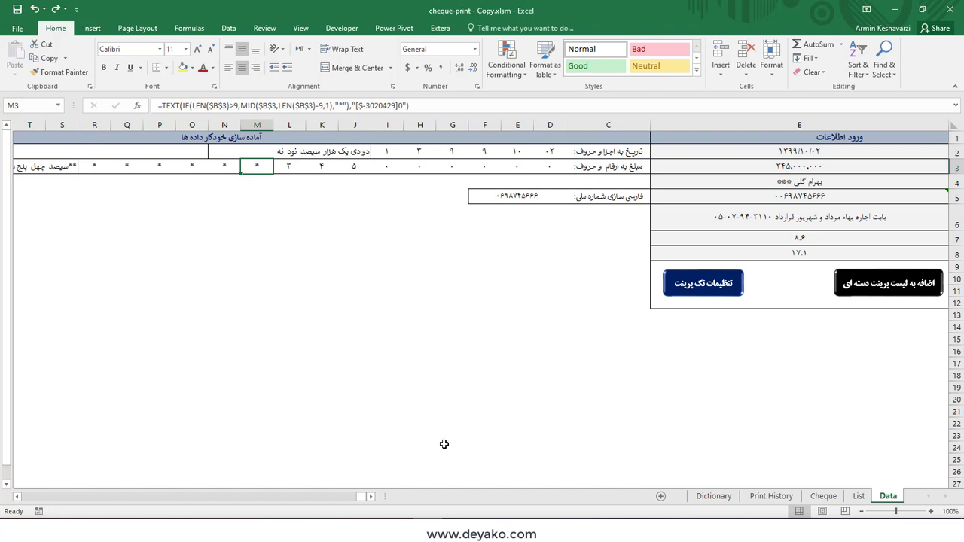
pyautogui.click(16, 496)
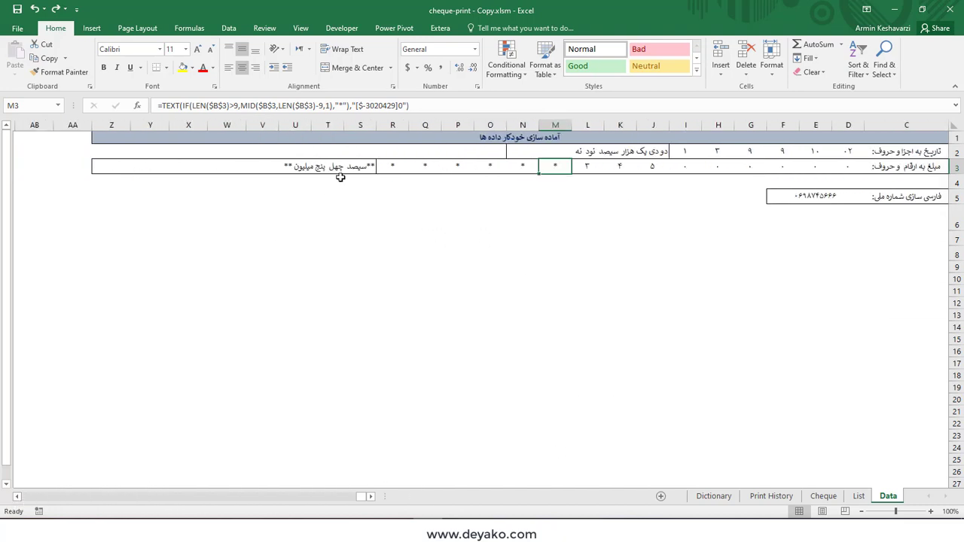
# Change the S3 formula to ="***" & CurrencyInWords(B3) & "***".
pyautogui.click(345, 165)
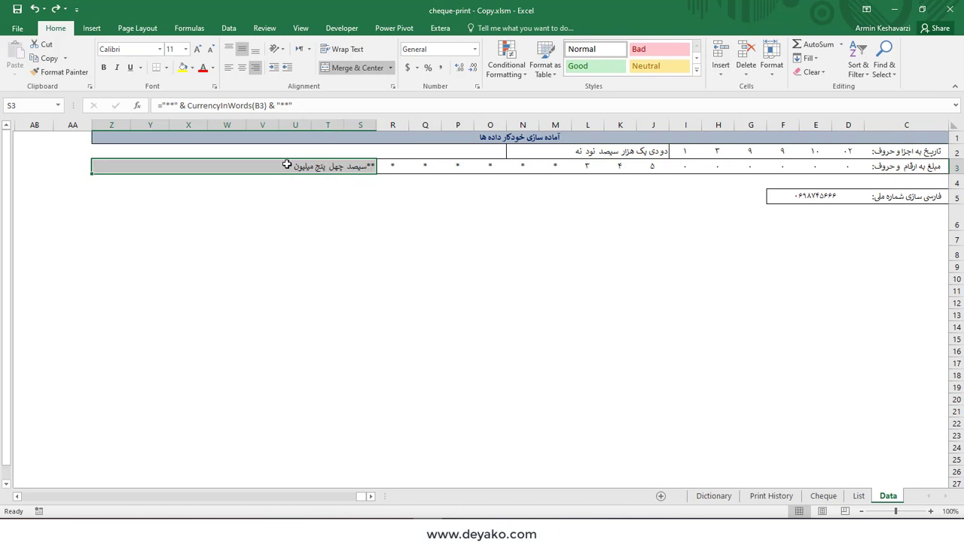
pyautogui.click(174, 105)
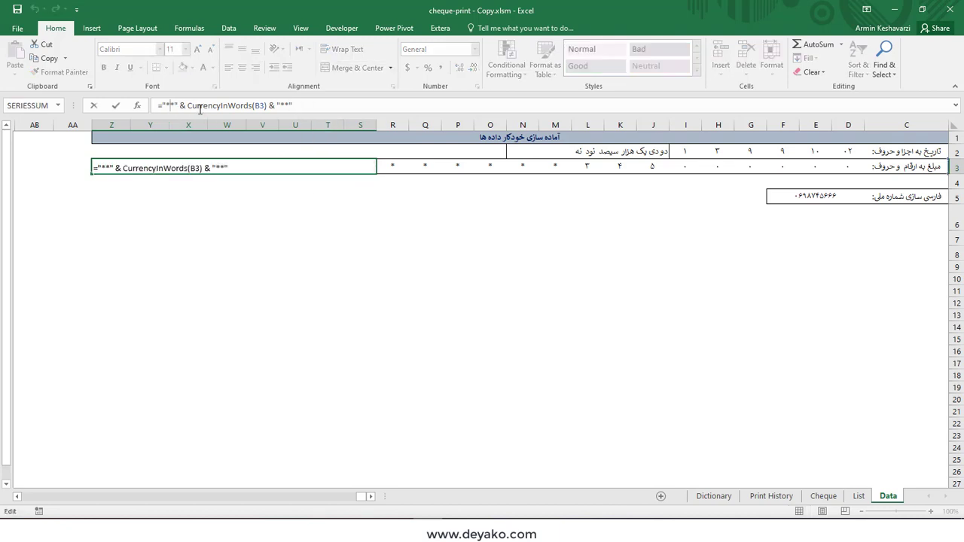
pyautogui.write('*')
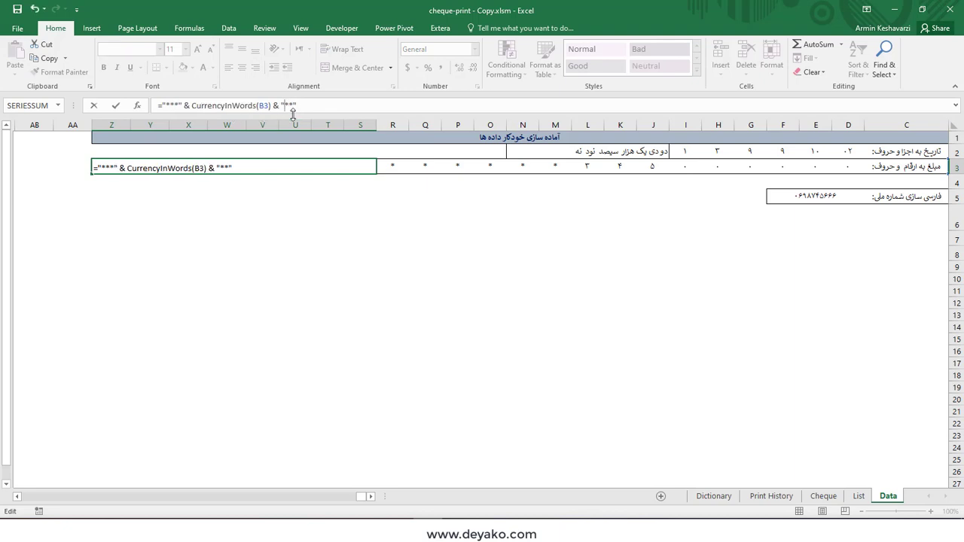
pyautogui.press('Return')
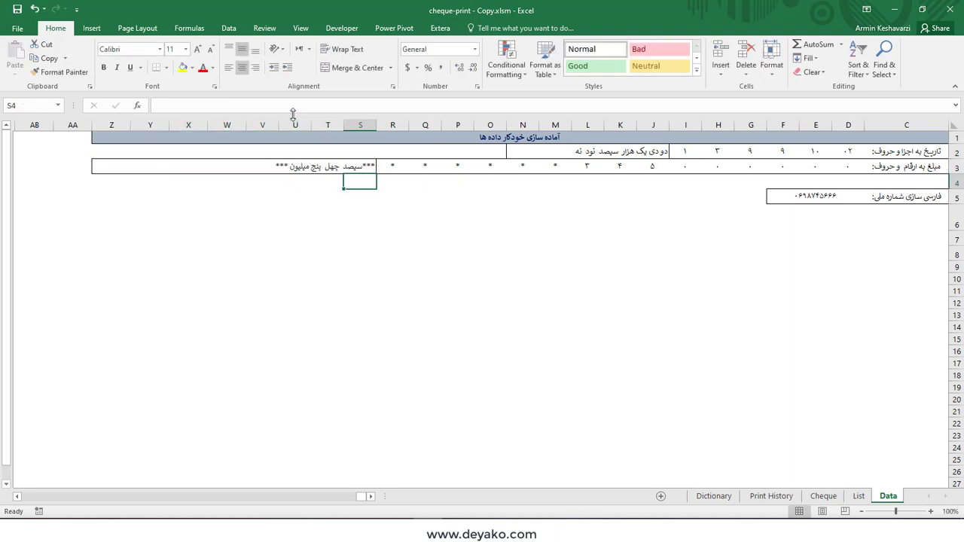
pyautogui.click(360, 166)
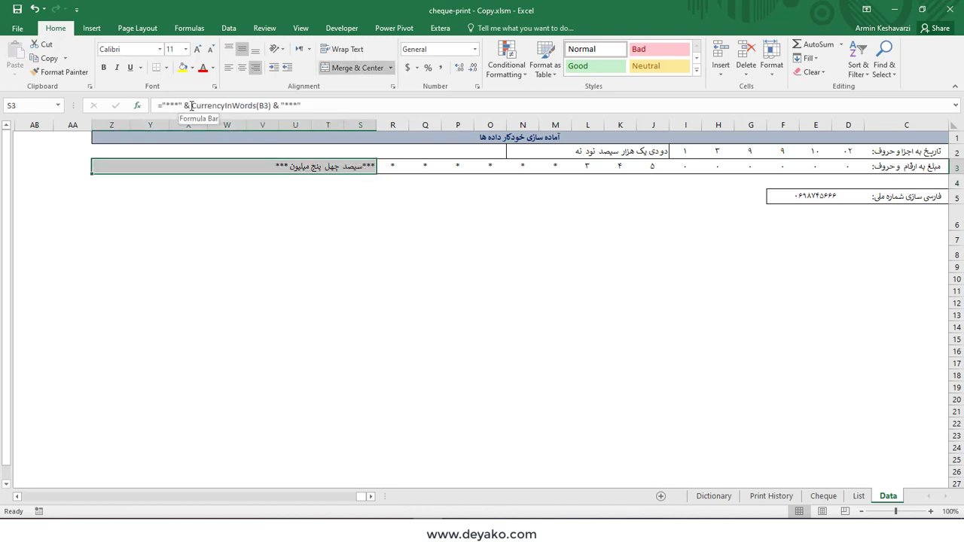
pyautogui.moveTo(184, 105); pyautogui.dragTo(164, 105)
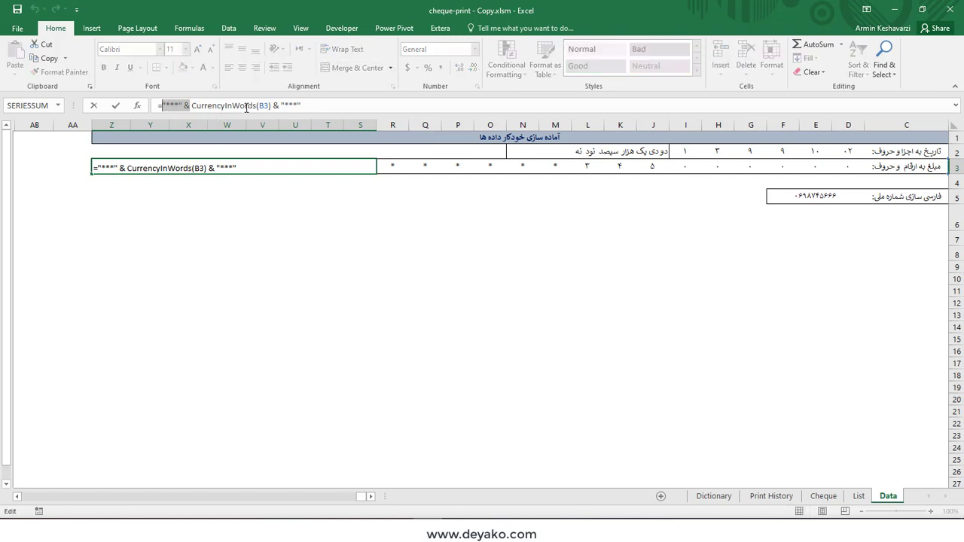
pyautogui.moveTo(274, 105); pyautogui.dragTo(315, 103)
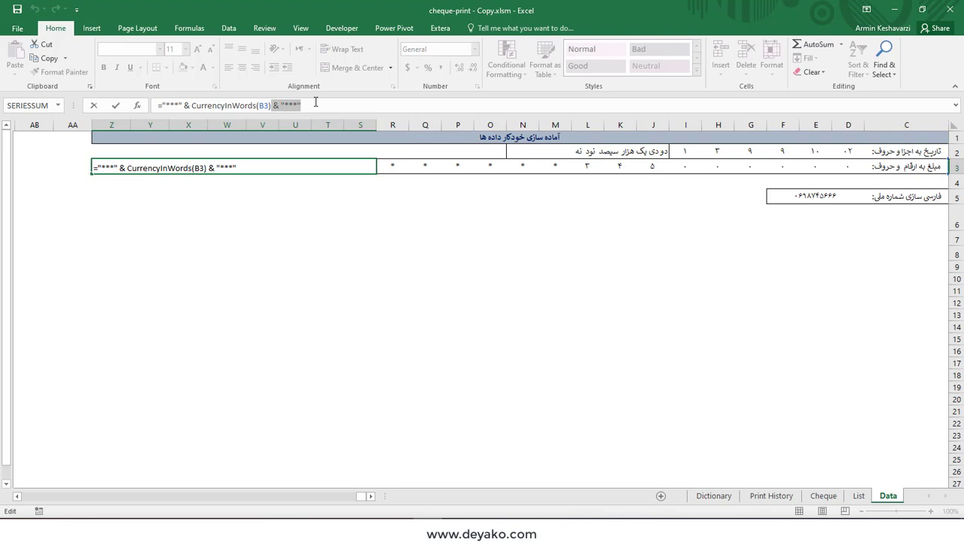
pyautogui.press('Return')
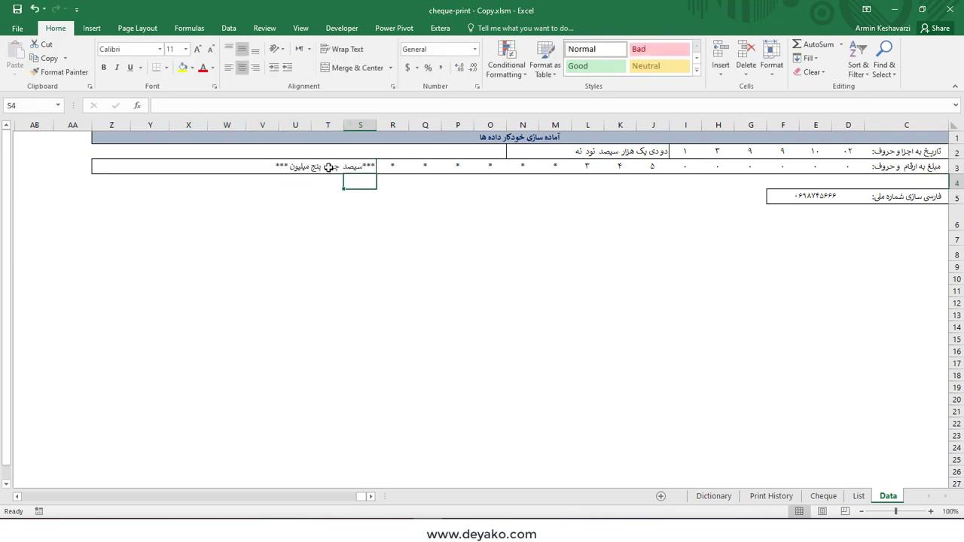
pyautogui.click(329, 167)
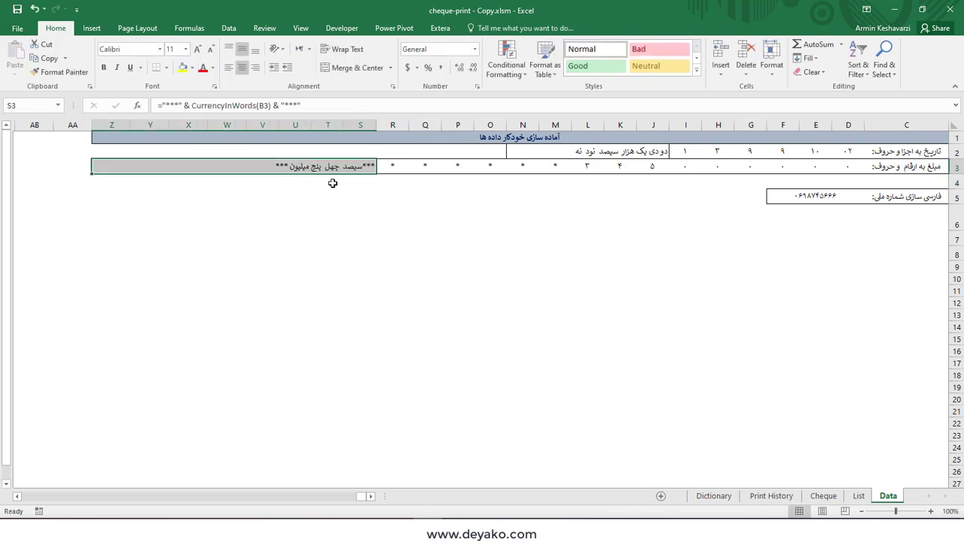
pyautogui.click(372, 497)
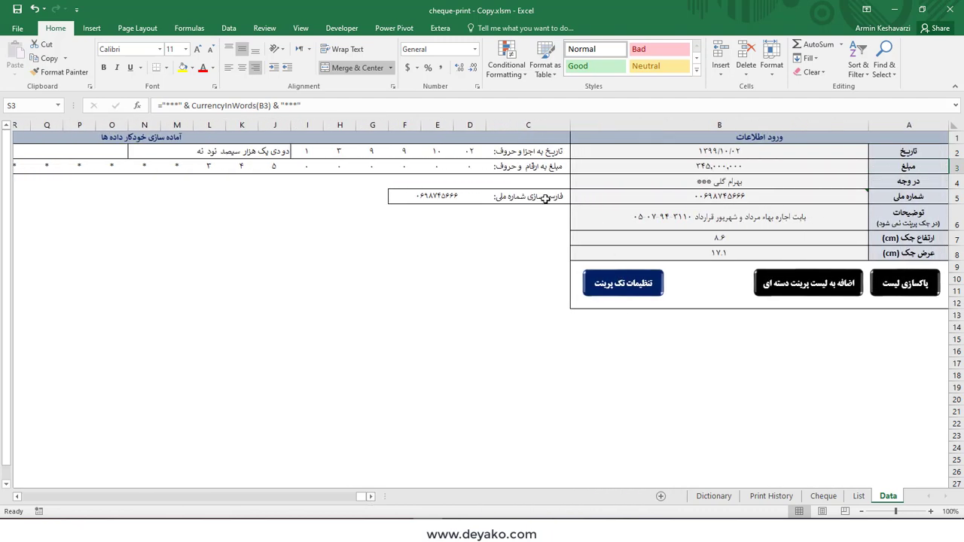
# Inspect the D5 formula and delete one digit from the national ID in B5.
pyautogui.click(694, 209)
pyautogui.click(456, 197)
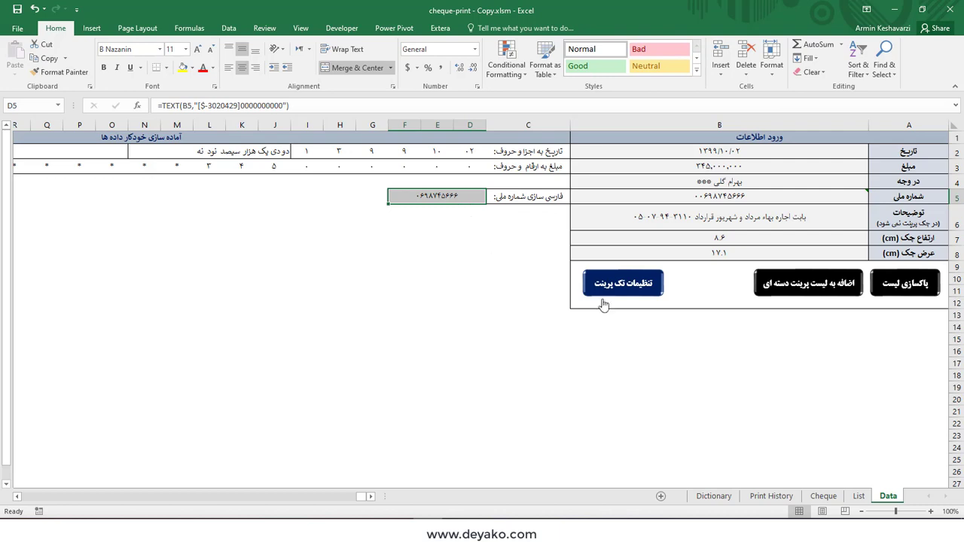
pyautogui.click(704, 198)
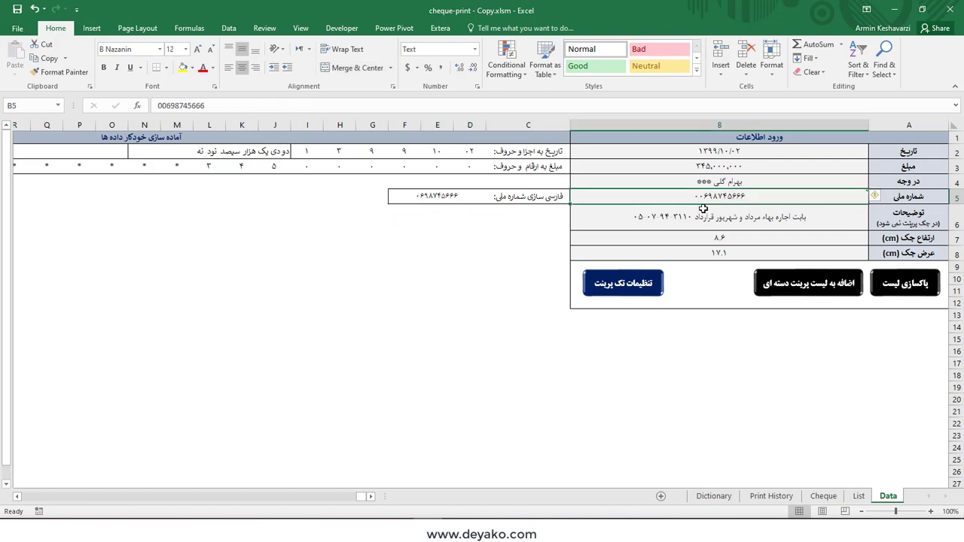
pyautogui.doubleClick(734, 197)
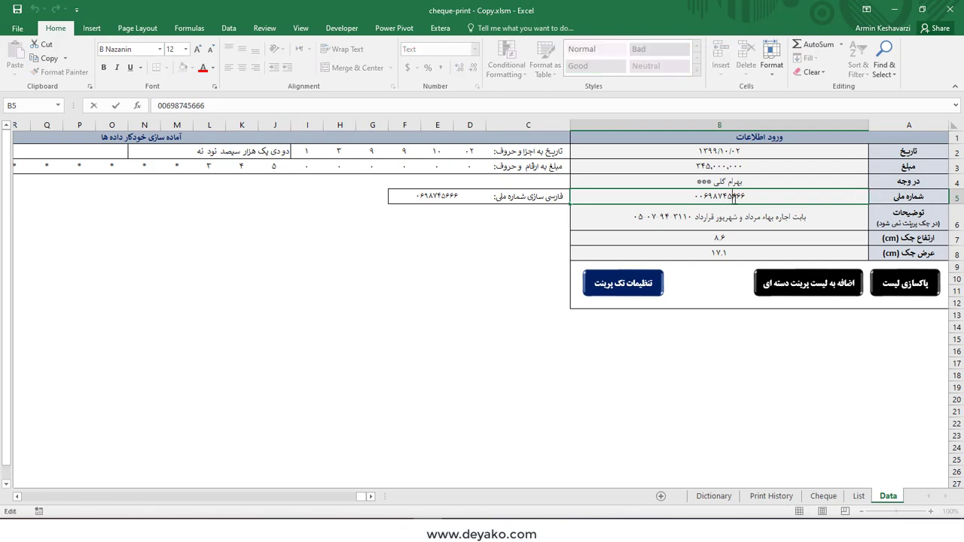
pyautogui.press('BackSpace')
pyautogui.press('Return')
pyautogui.click(449, 199)
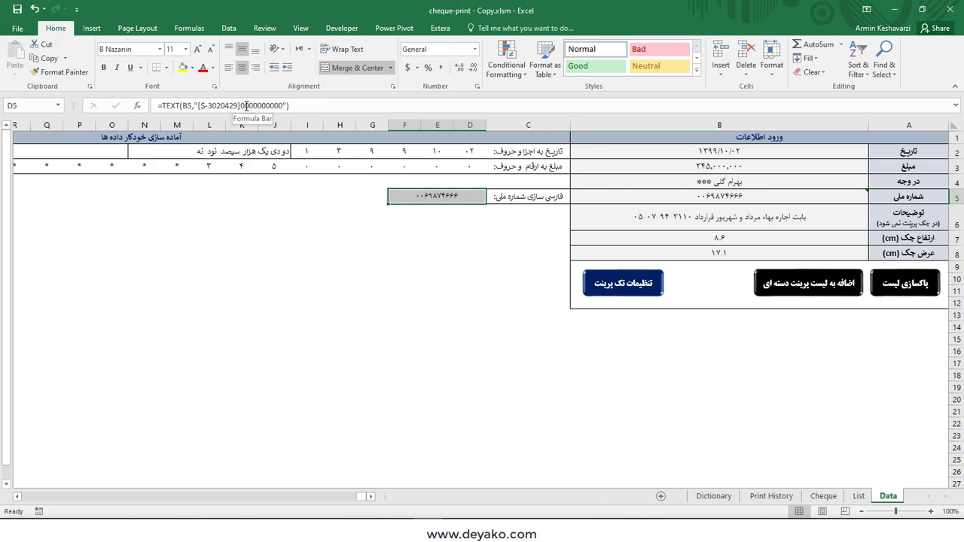
pyautogui.moveTo(241, 105); pyautogui.dragTo(288, 105)
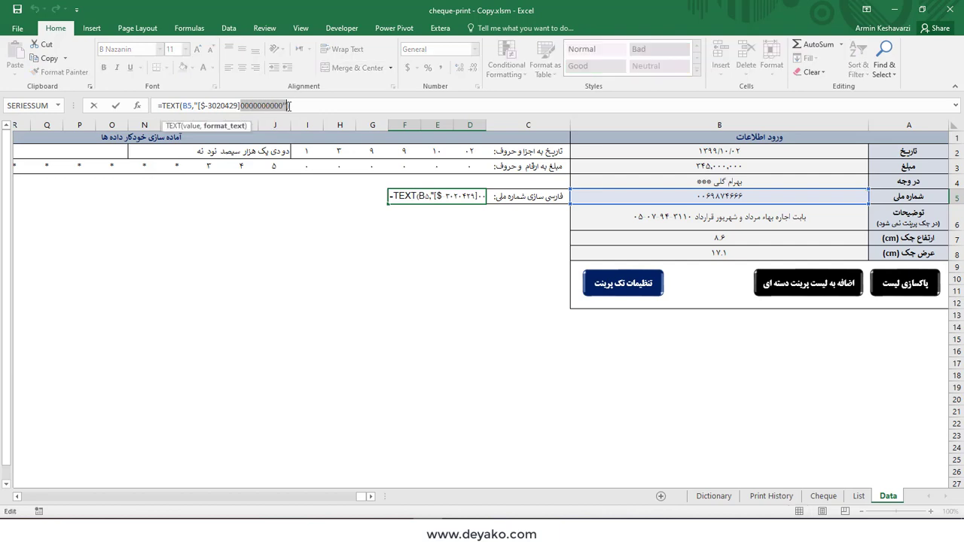
pyautogui.press('Return')
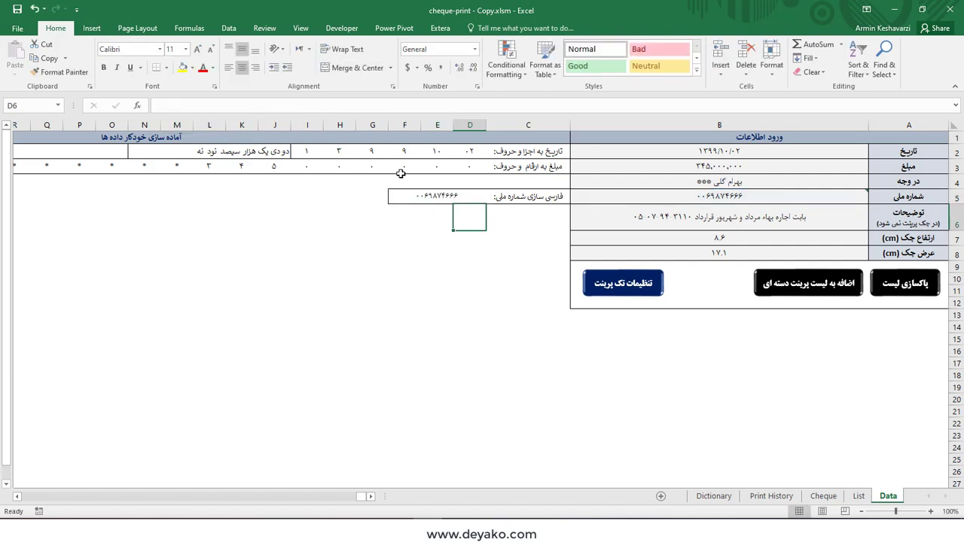
pyautogui.click(423, 193)
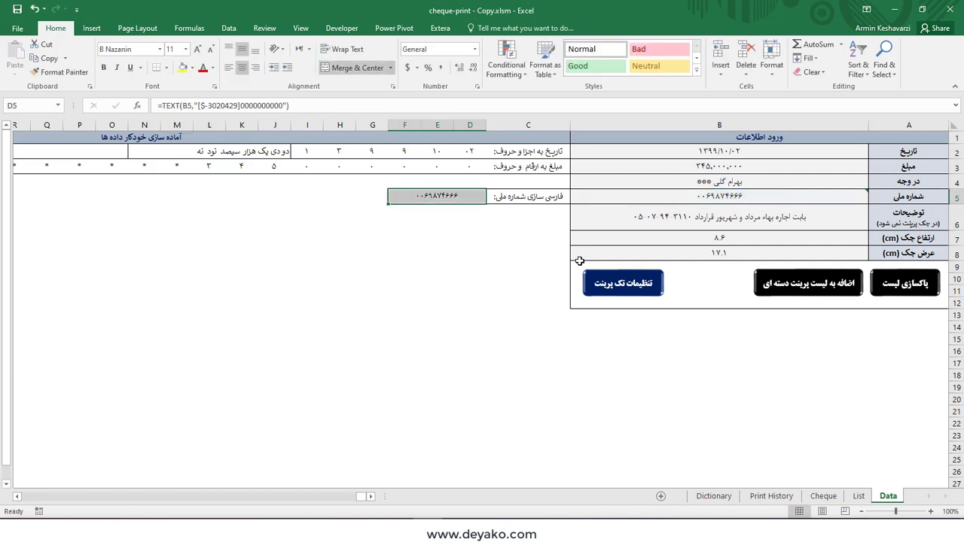
pyautogui.click(803, 221)
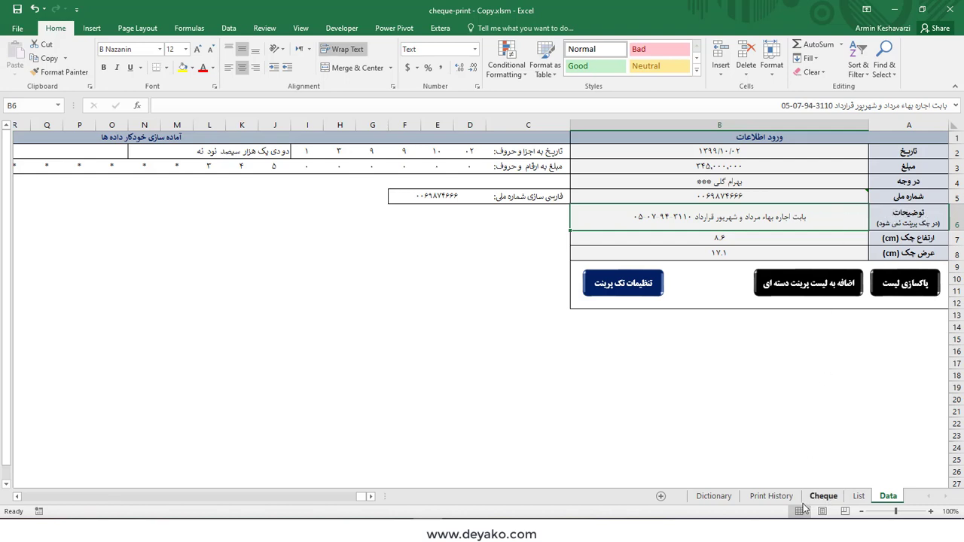
pyautogui.click(769, 496)
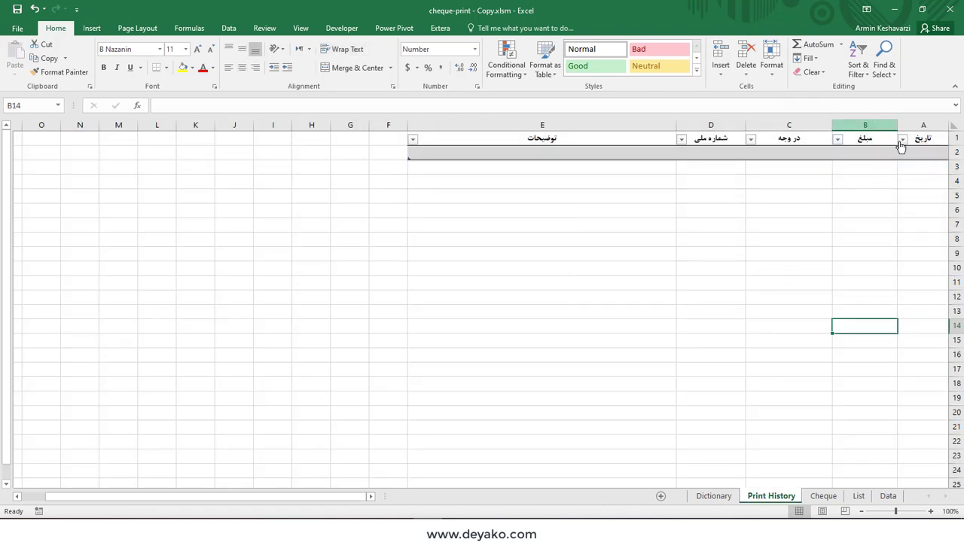
pyautogui.moveTo(936, 125); pyautogui.dragTo(579, 127)
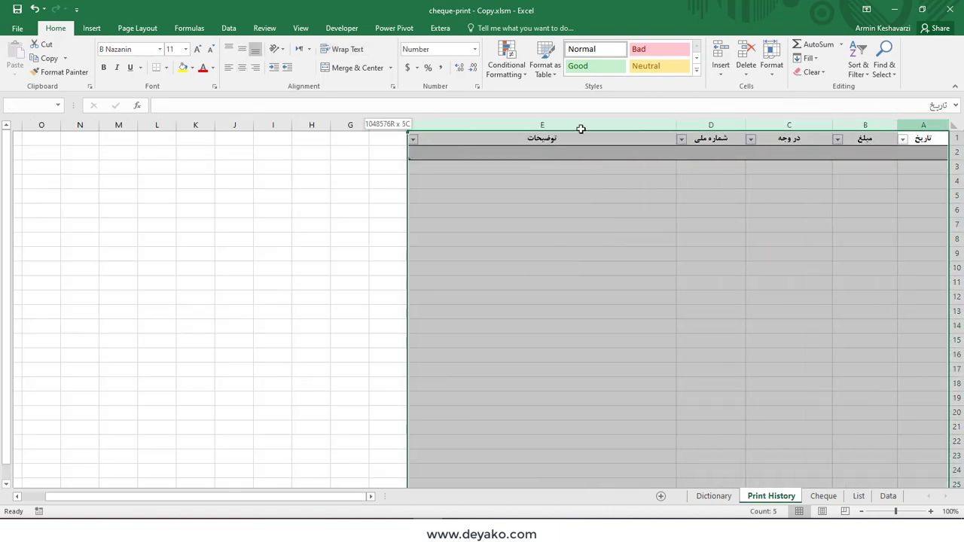
pyautogui.click(929, 153)
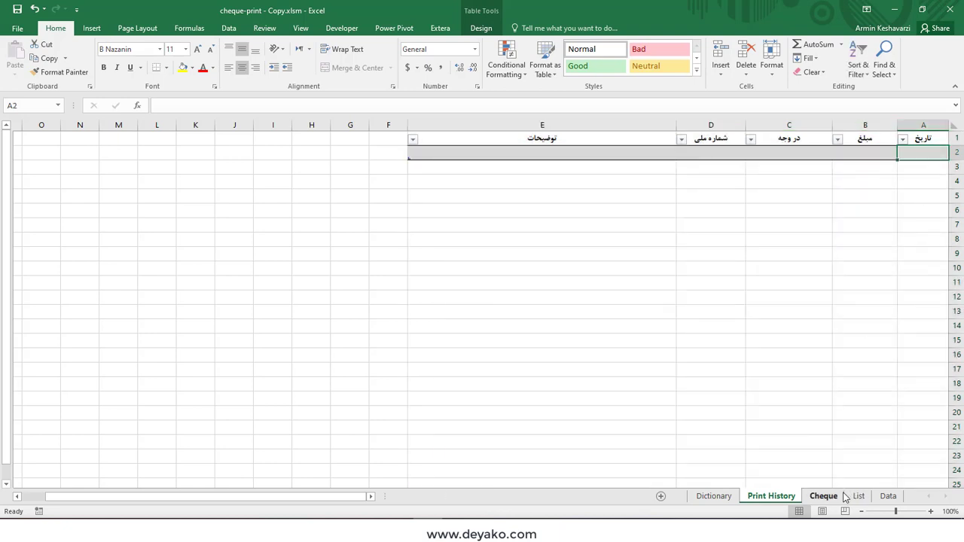
pyautogui.click(886, 496)
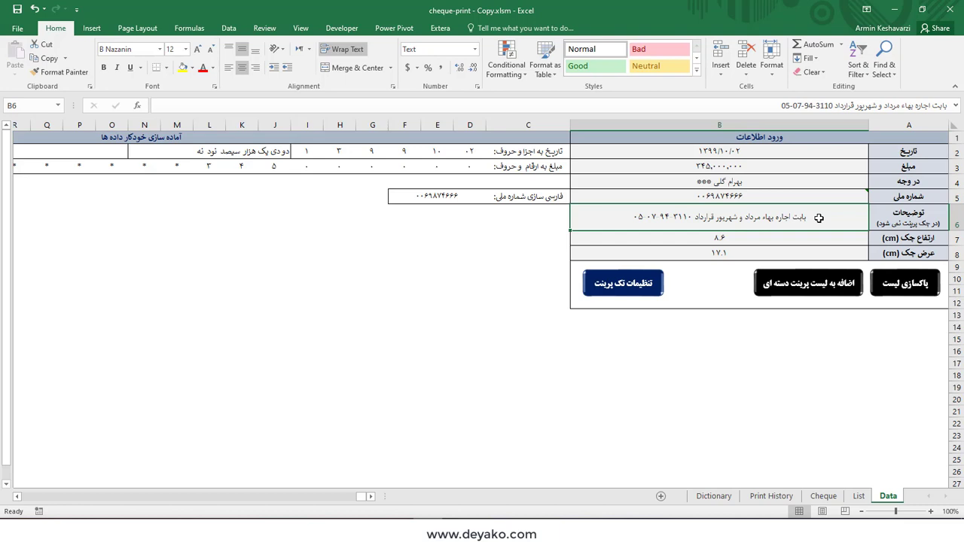
pyautogui.click(796, 182)
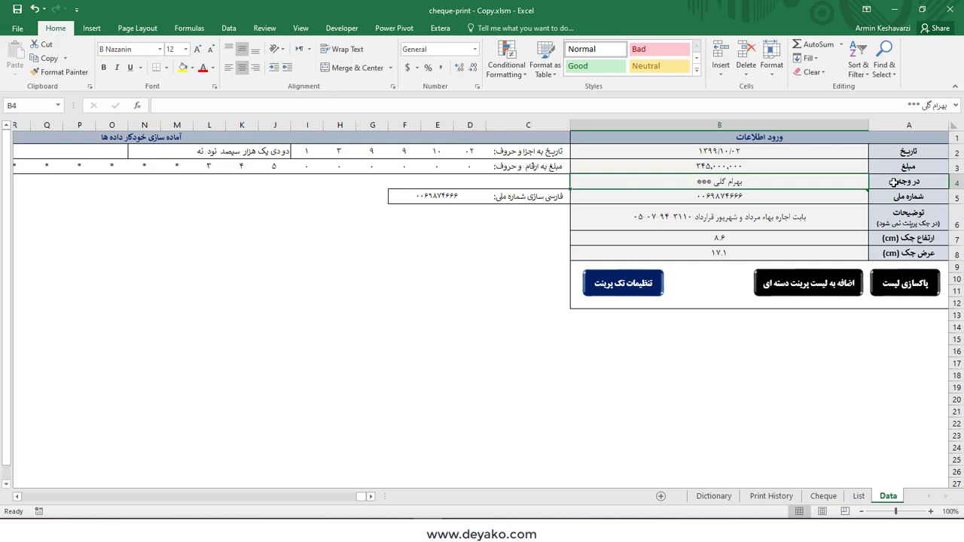
pyautogui.click(893, 196)
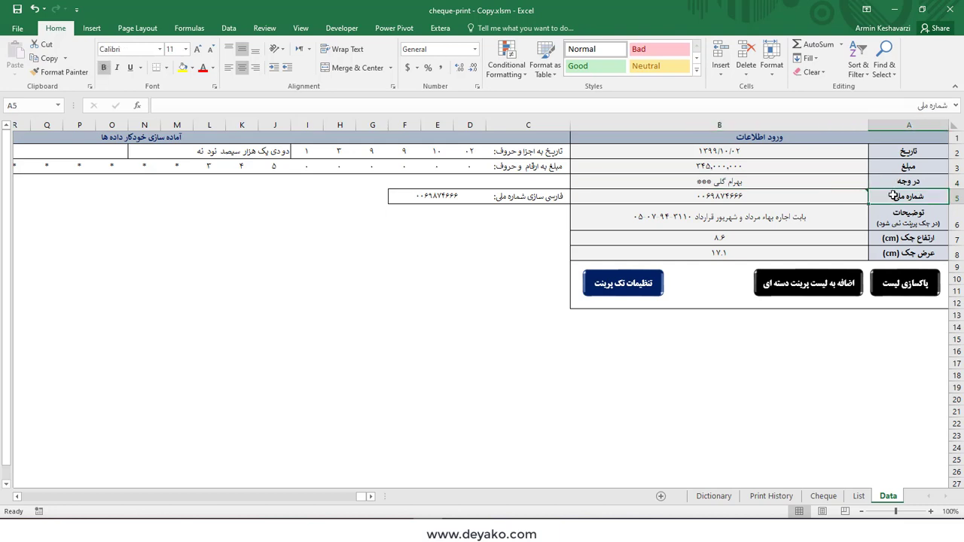
pyautogui.click(826, 181)
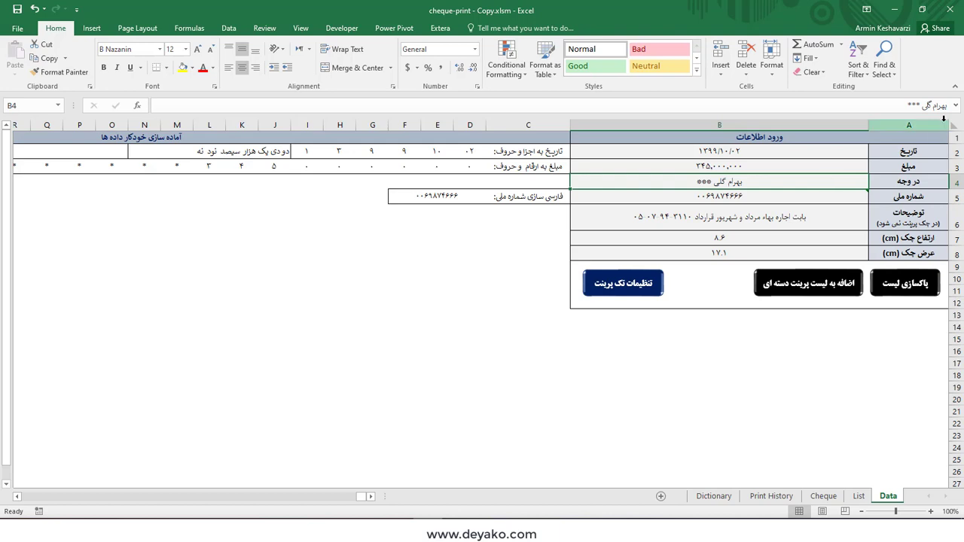
pyautogui.click(925, 105)
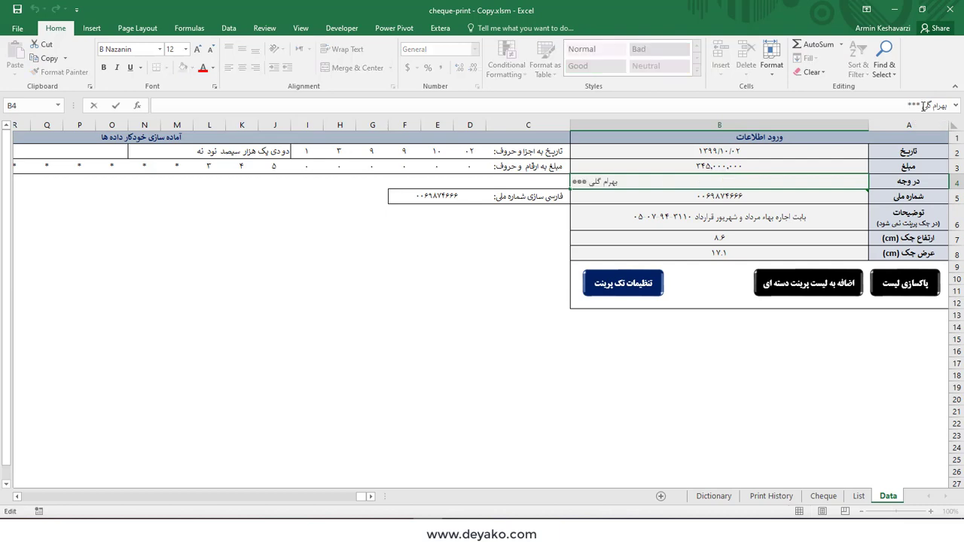
pyautogui.write('به ')
pyautogui.write('علتن د')
pyautogui.write('تسمز ای ')
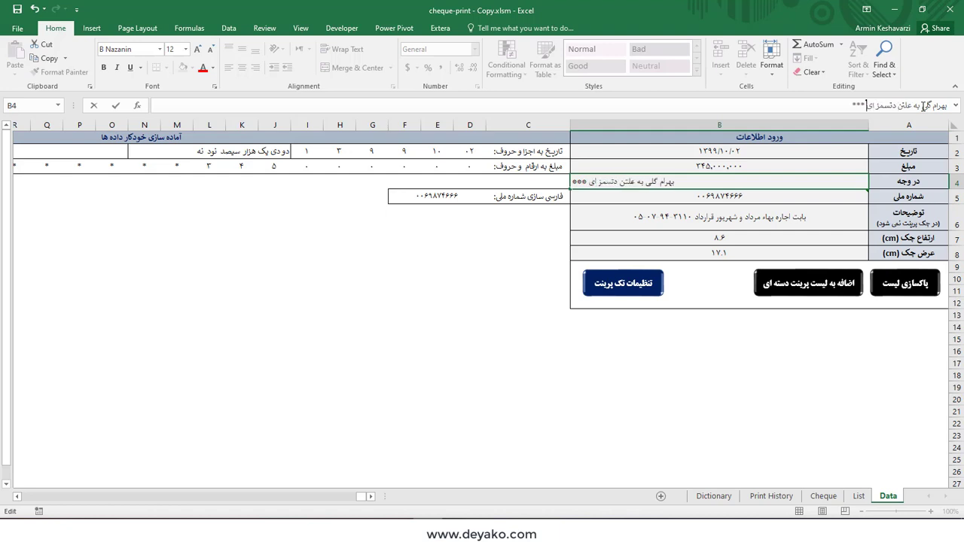
pyautogui.write('ن ما')
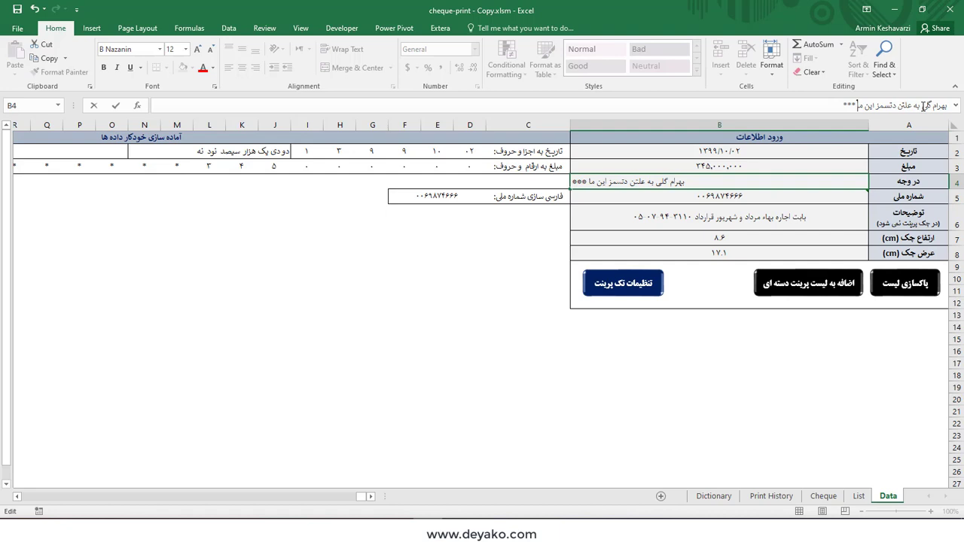
pyautogui.press('Escape')
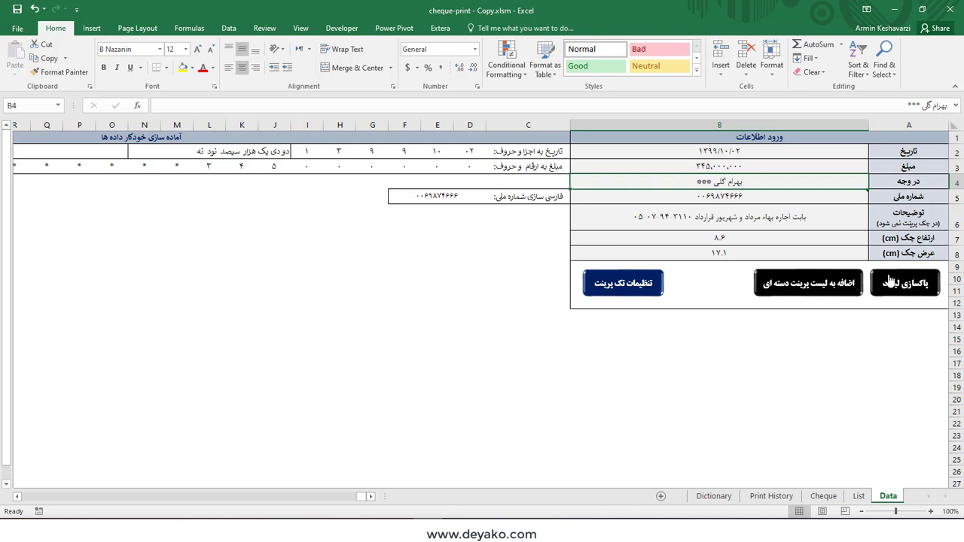
pyautogui.moveTo(911, 239); pyautogui.dragTo(746, 253)
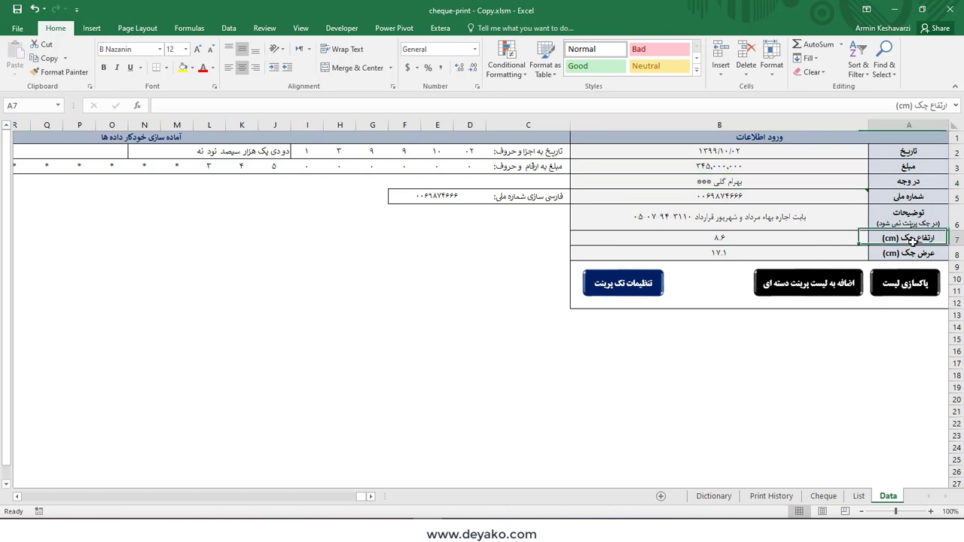
pyautogui.click(720, 235)
pyautogui.click(759, 251)
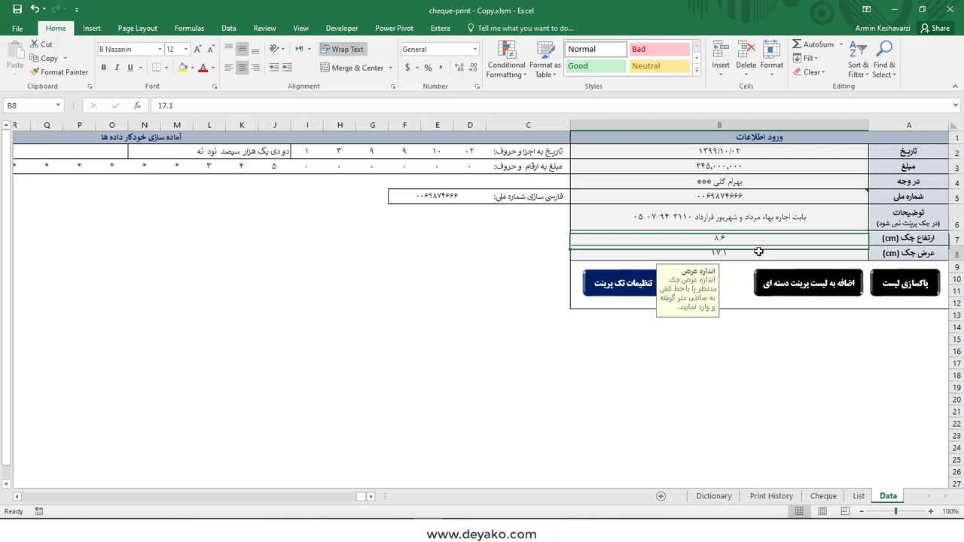
pyautogui.click(758, 239)
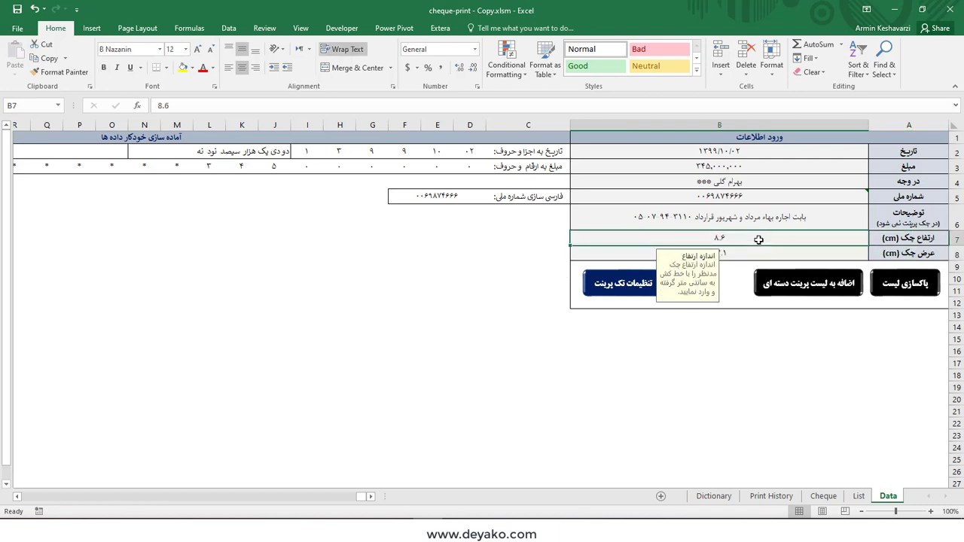
pyautogui.click(755, 251)
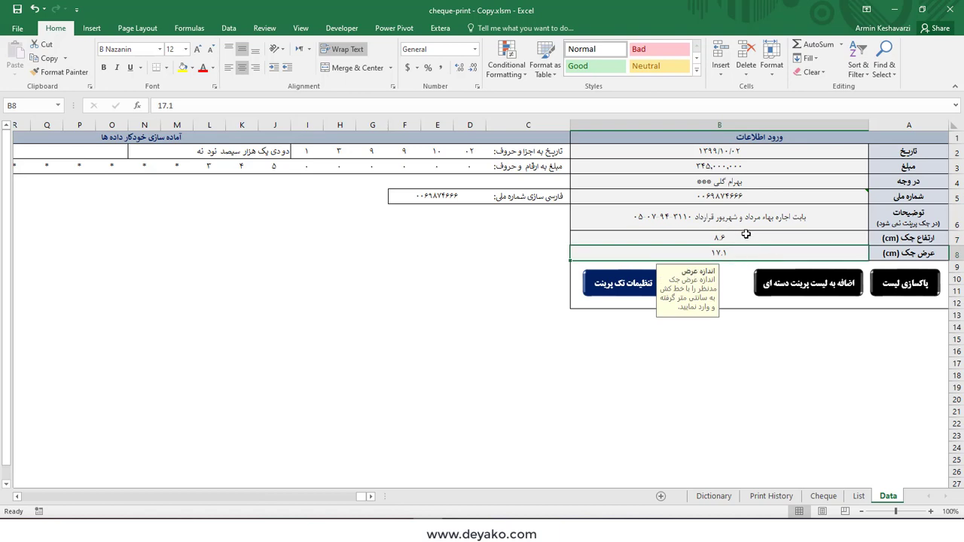
pyautogui.click(750, 236)
pyautogui.click(743, 254)
pyautogui.click(743, 364)
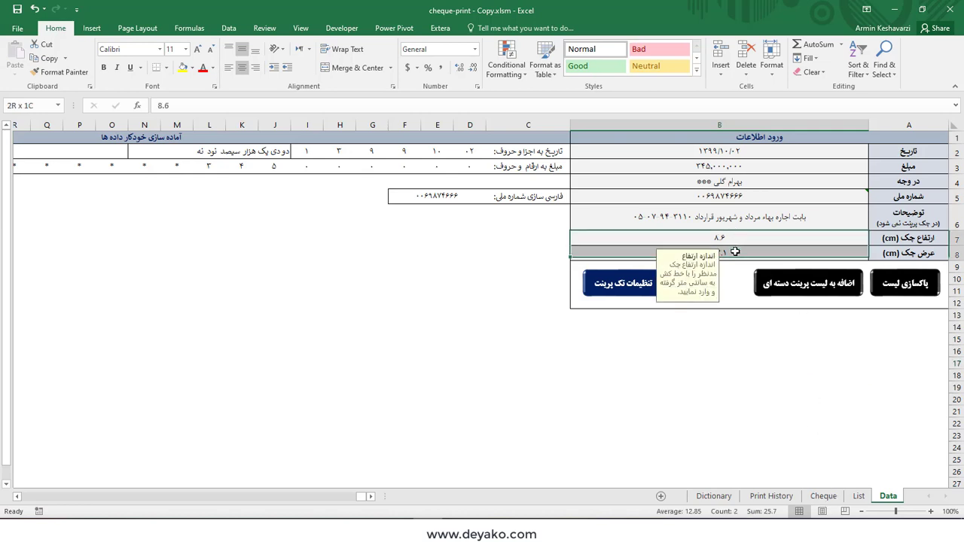
pyautogui.moveTo(735, 238); pyautogui.dragTo(734, 253)
pyautogui.click(631, 339)
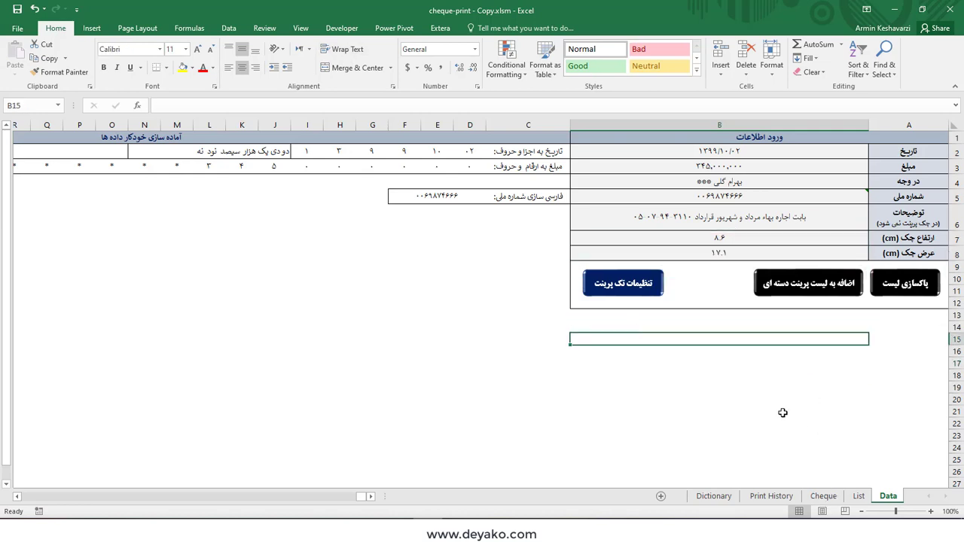
pyautogui.click(823, 495)
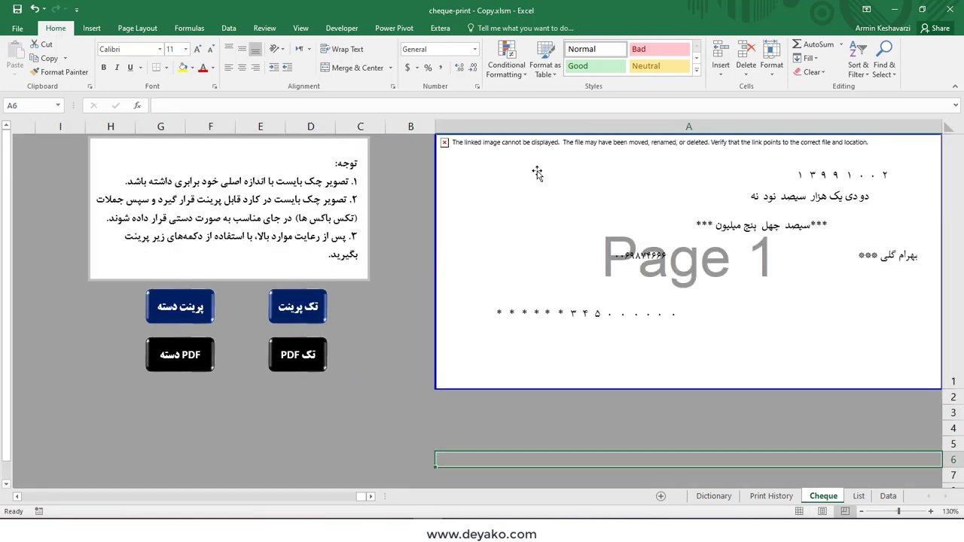
pyautogui.click(445, 149)
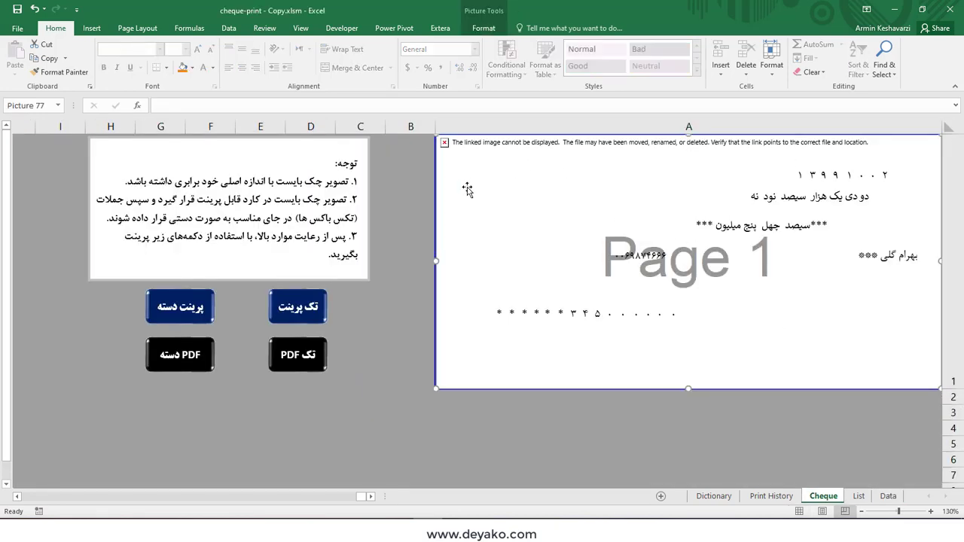
pyautogui.press('Escape')
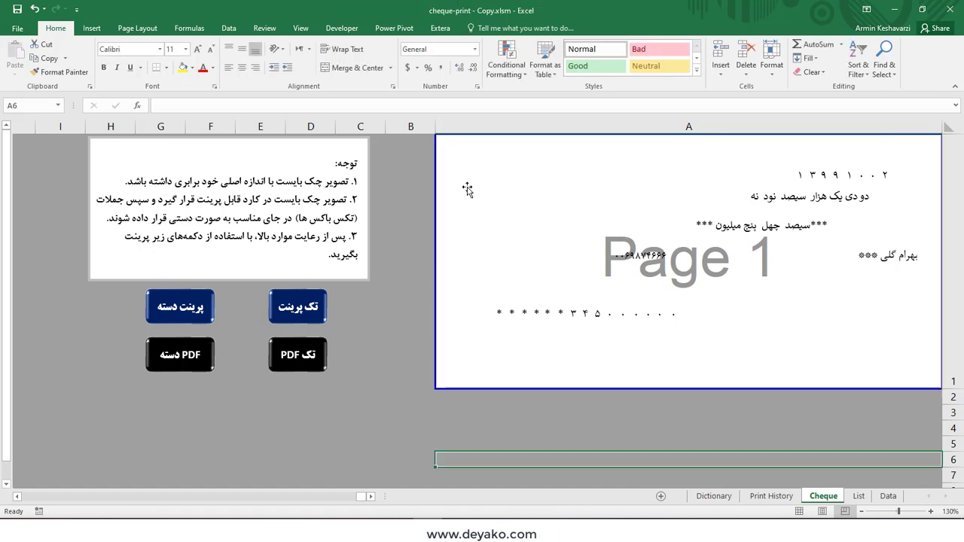
pyautogui.click(887, 496)
# Choose Vertical as the printer orientation in the single-print settings.
pyautogui.click(643, 297)
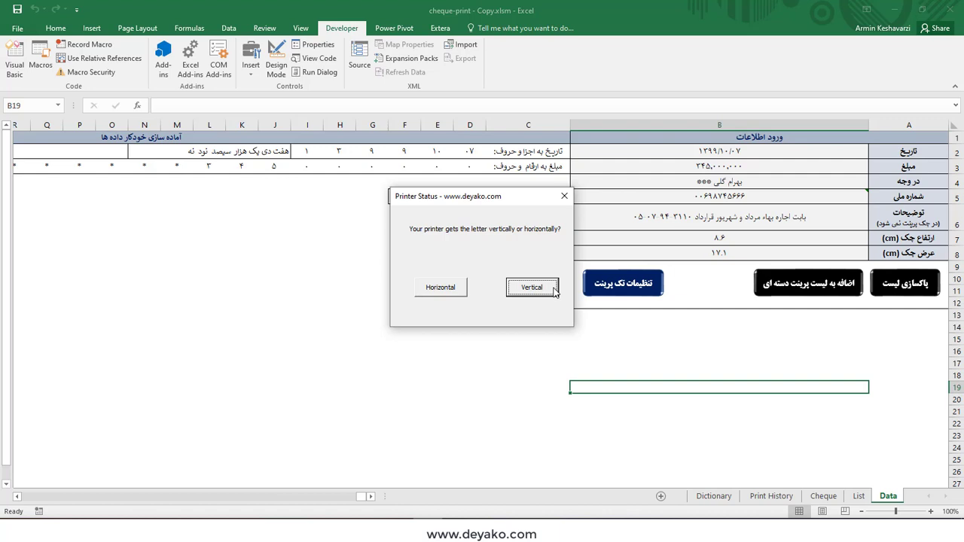
pyautogui.click(553, 290)
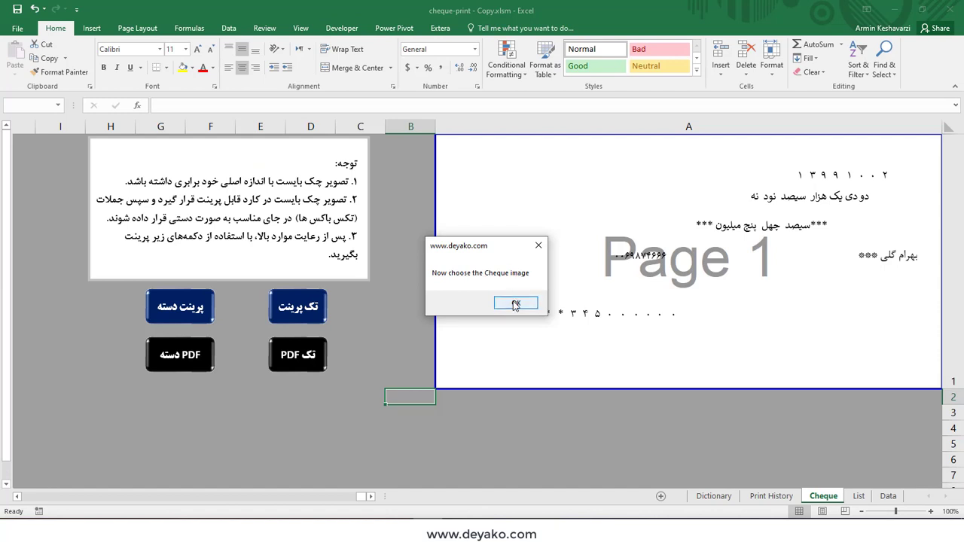
# Pick Cheque sample.jpg from the Print cheque application folder as the cheque image.
pyautogui.click(515, 304)
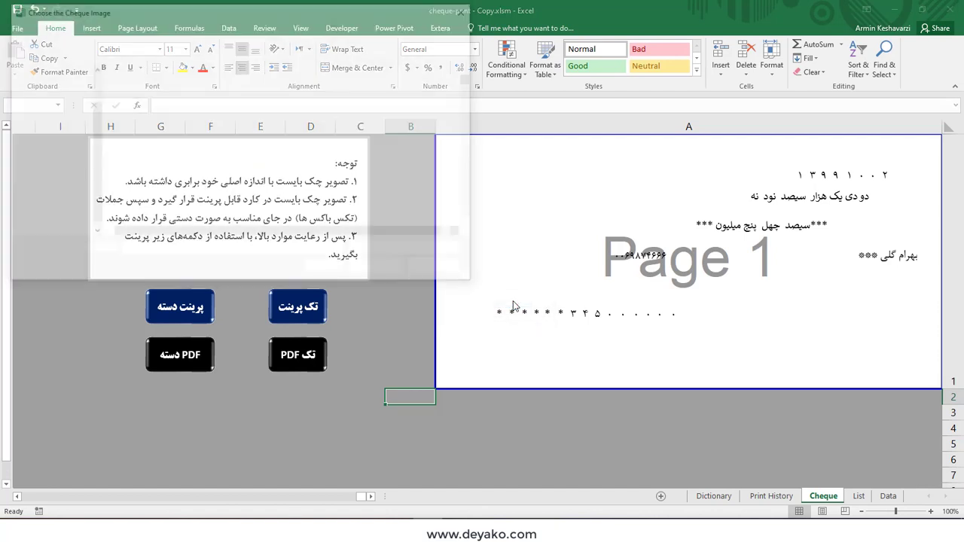
pyautogui.moveTo(50, 142)
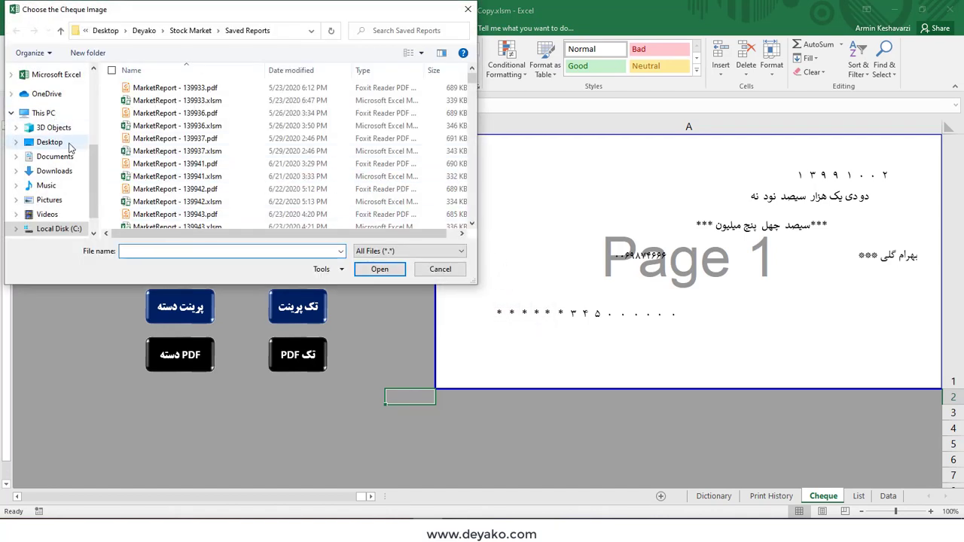
pyautogui.scroll(3, 72, 161)
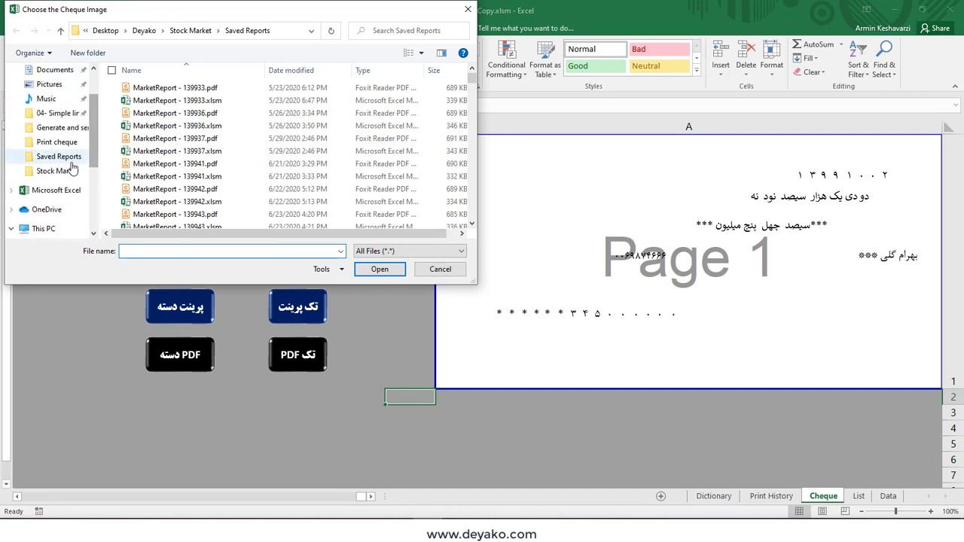
pyautogui.click(60, 141)
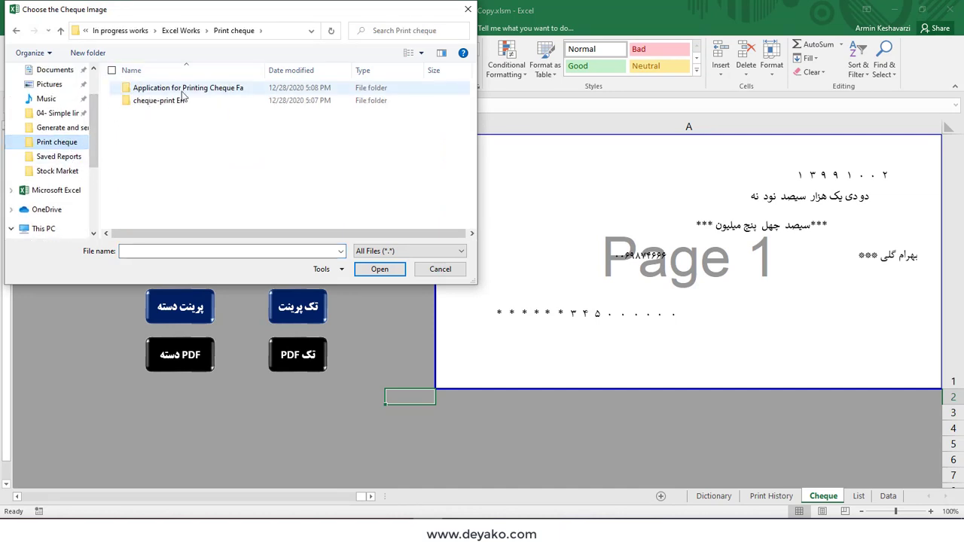
pyautogui.doubleClick(182, 88)
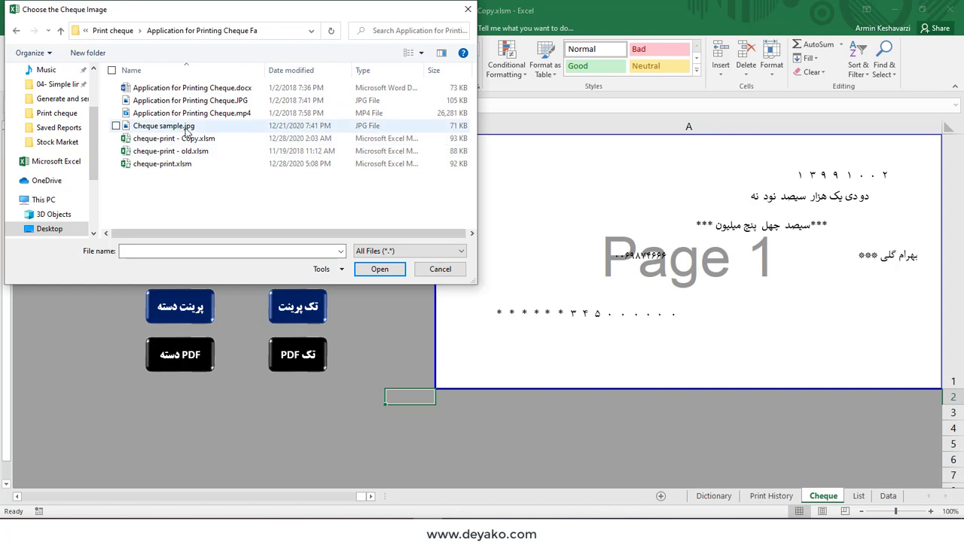
pyautogui.click(186, 128)
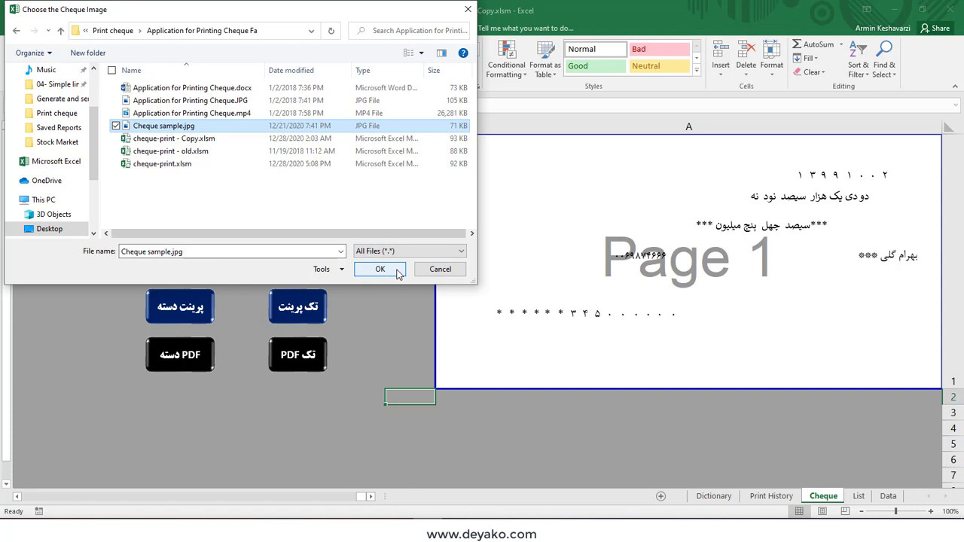
pyautogui.click(380, 269)
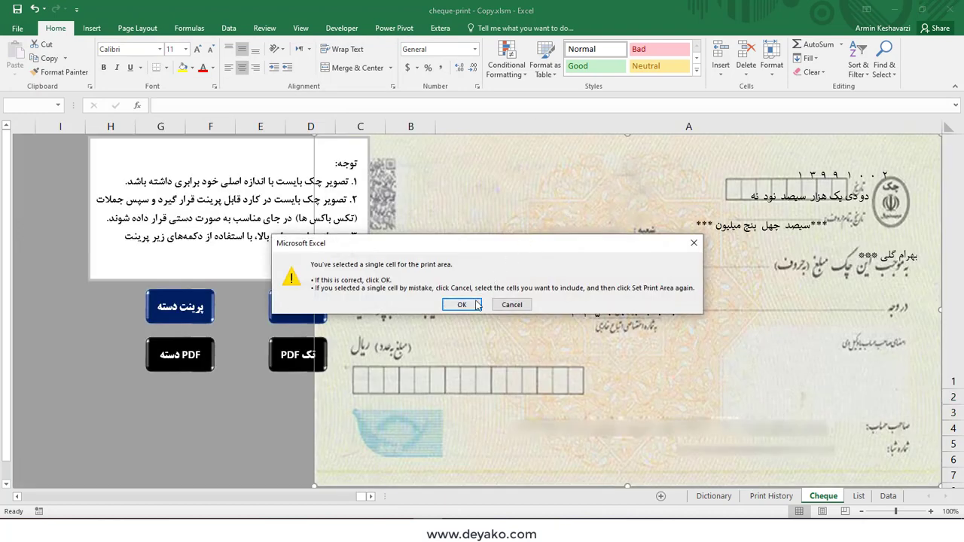
# Stretch Picture 1 to fill column A's printable page area on the Cheque sheet.
pyautogui.click(467, 304)
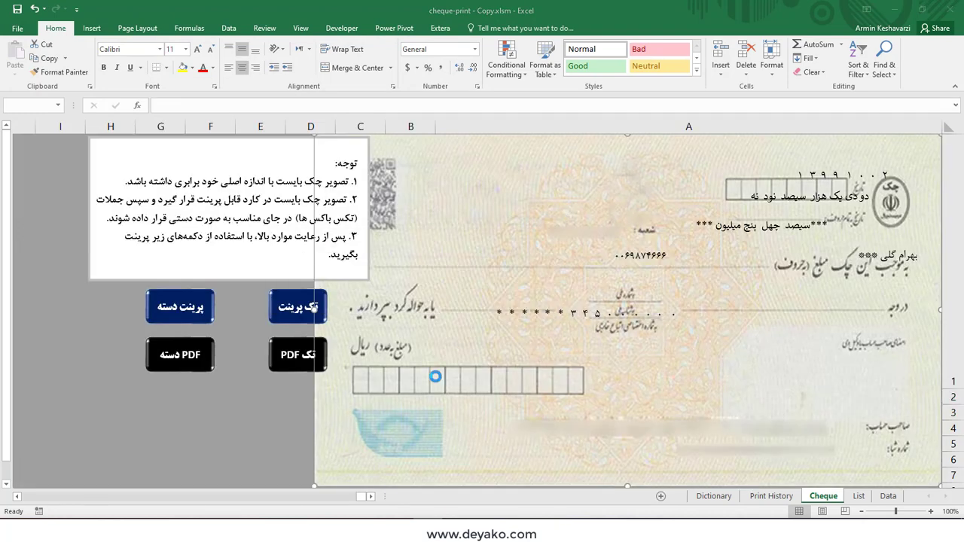
pyautogui.click(528, 302)
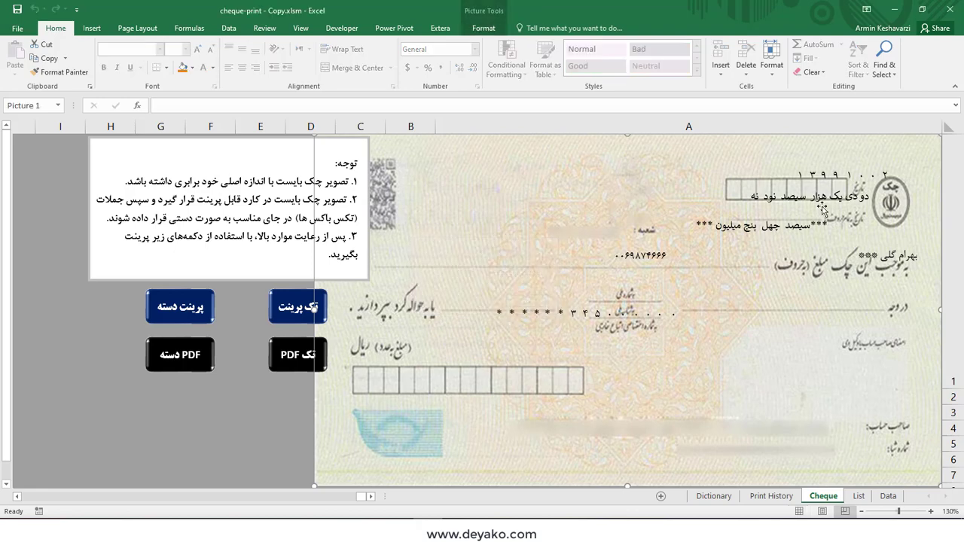
pyautogui.moveTo(315, 482); pyautogui.dragTo(282, 461)
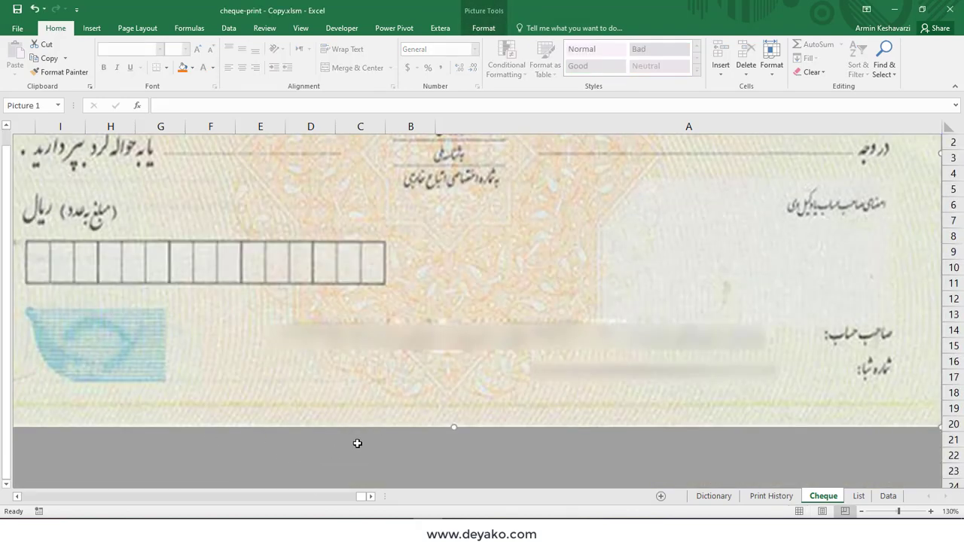
pyautogui.hotkey('ctrl', 'z')
pyautogui.scroll(1, 314, 301)
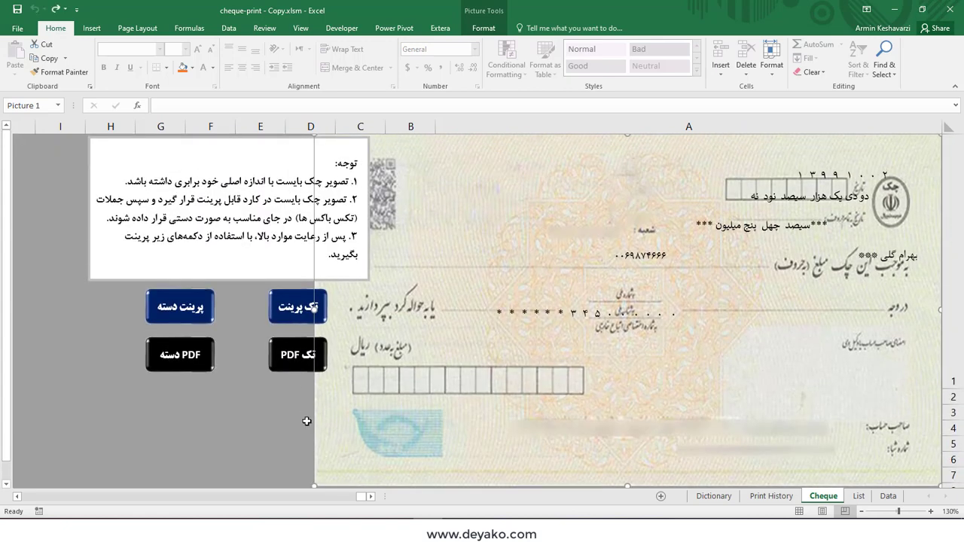
pyautogui.scroll(-1, 309, 418)
pyautogui.scroll(1, 299, 215)
pyautogui.moveTo(315, 482)
pyautogui.mouseDown()
pyautogui.moveTo(559, 216)
pyautogui.moveTo(467, 401)
pyautogui.moveTo(491, 387)
pyautogui.mouseUp()
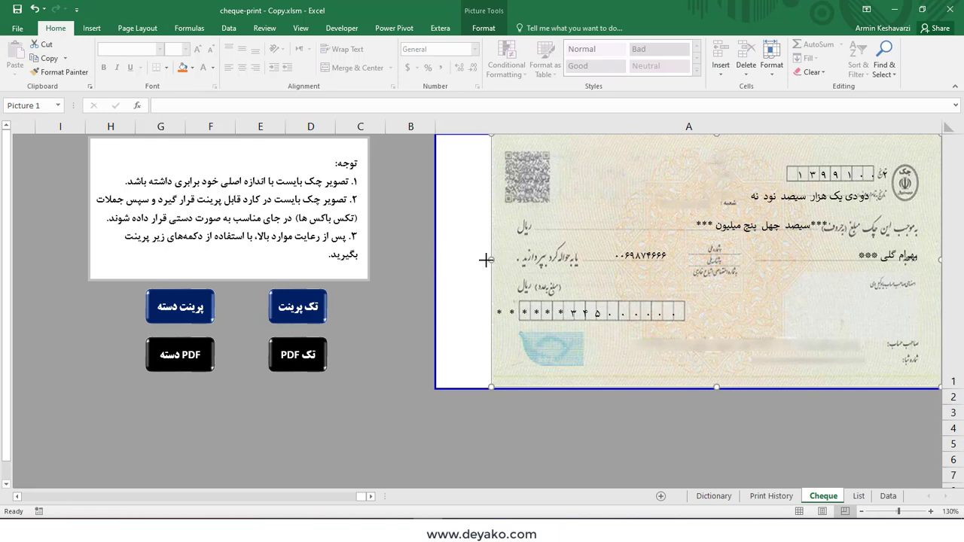
pyautogui.moveTo(491, 259); pyautogui.dragTo(436, 259)
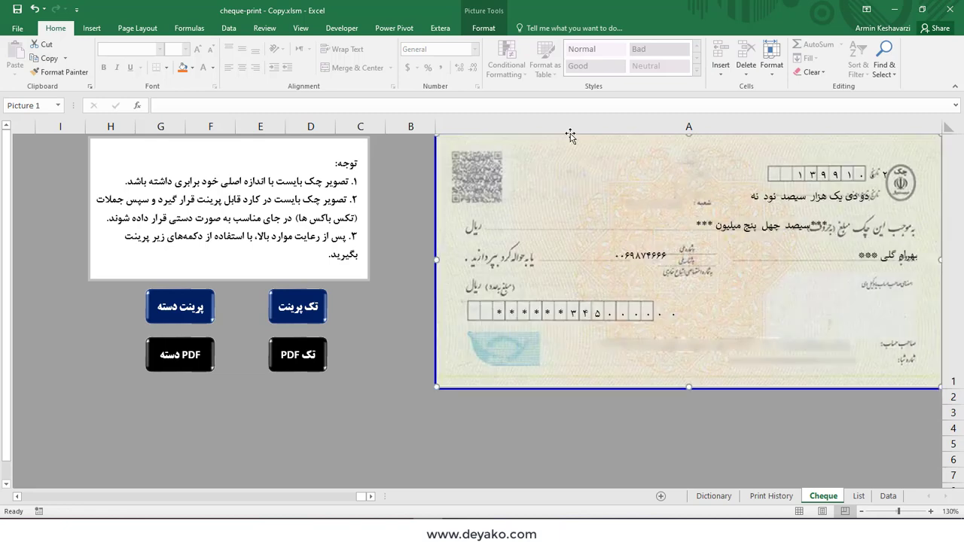
pyautogui.click(588, 126)
# Set column A's width to 91.71.
pyautogui.rightClick(588, 126)
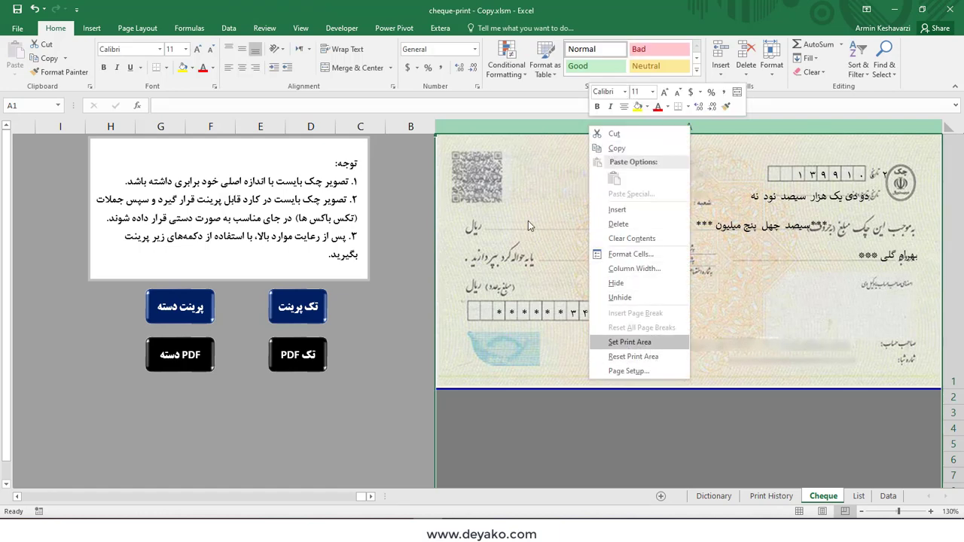
pyautogui.press('Escape')
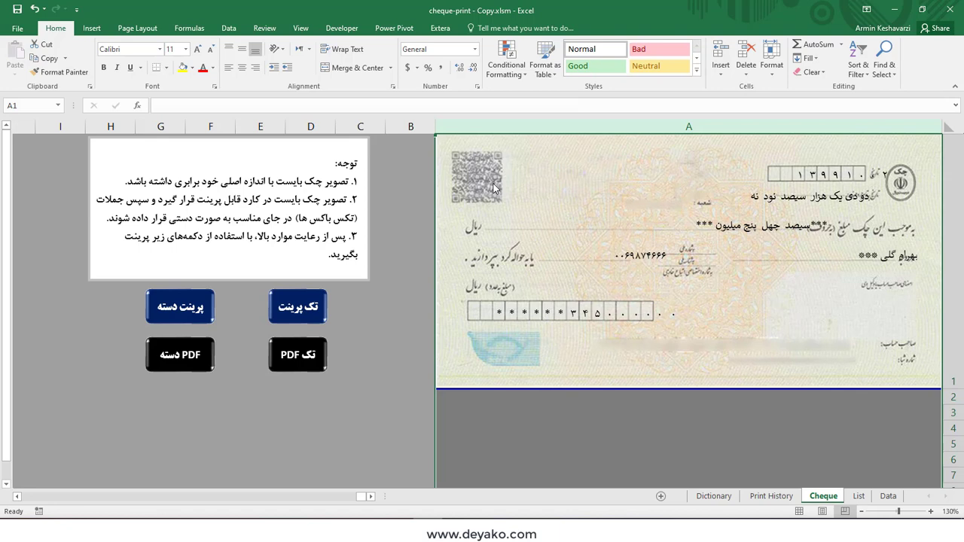
pyautogui.rightClick(698, 126)
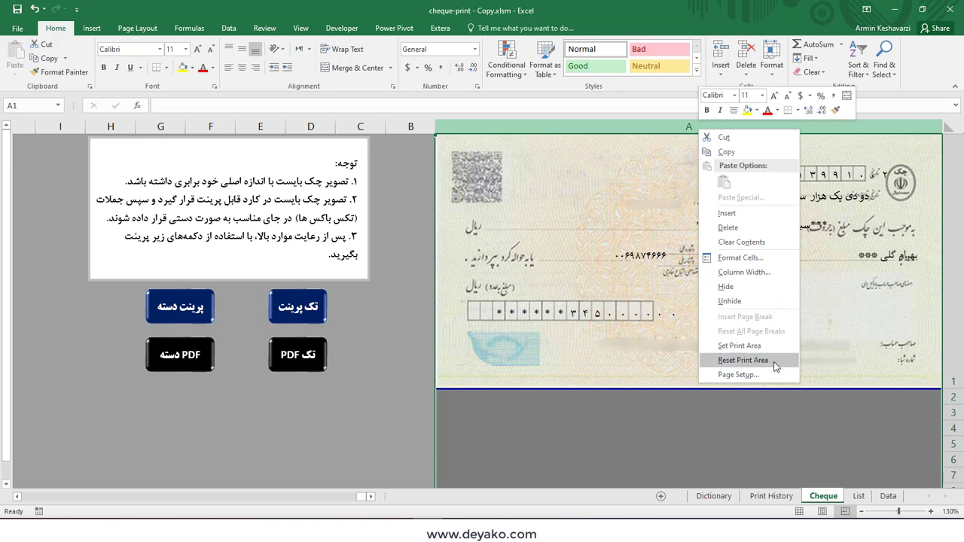
pyautogui.click(759, 272)
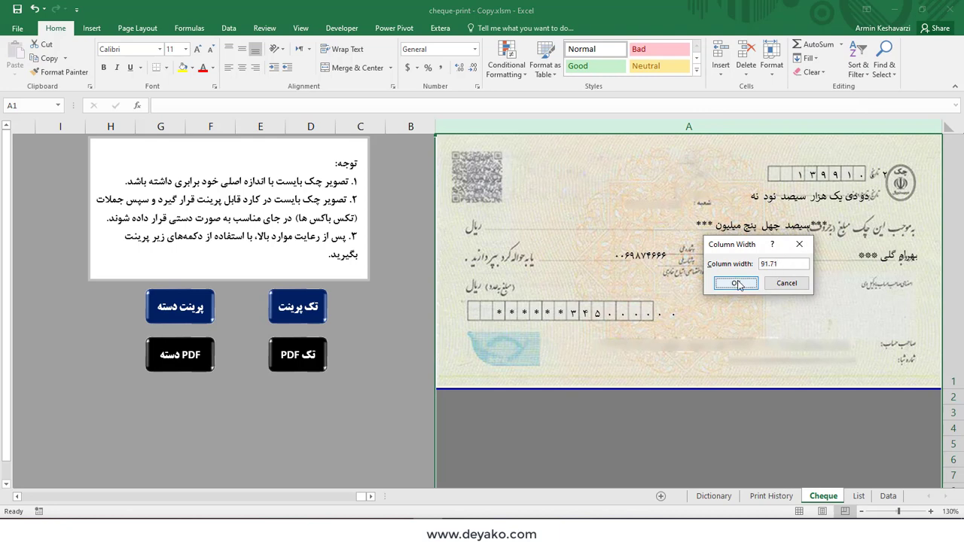
pyautogui.click(737, 284)
# Set row 1's height to 243.75 and check the cheque image fits cell A1.
pyautogui.rightClick(956, 249)
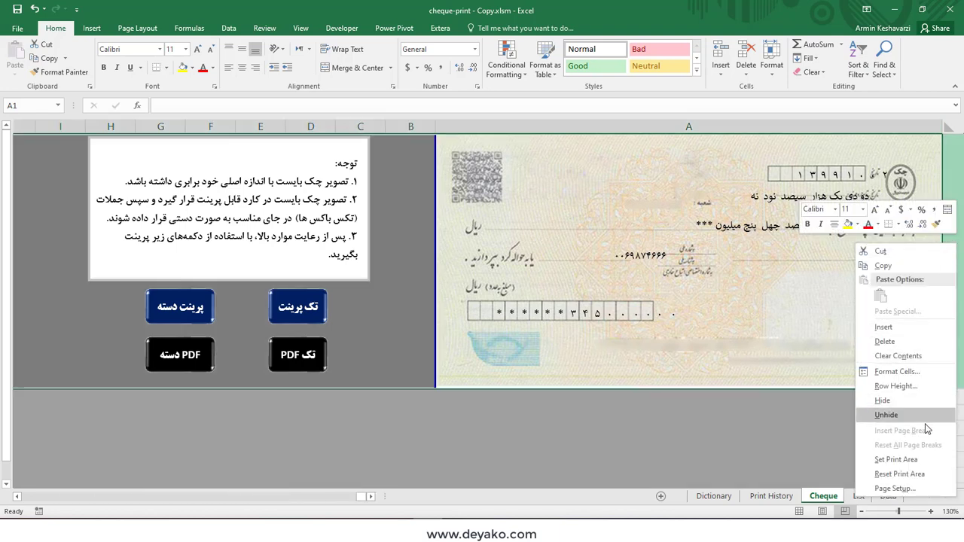
pyautogui.click(908, 386)
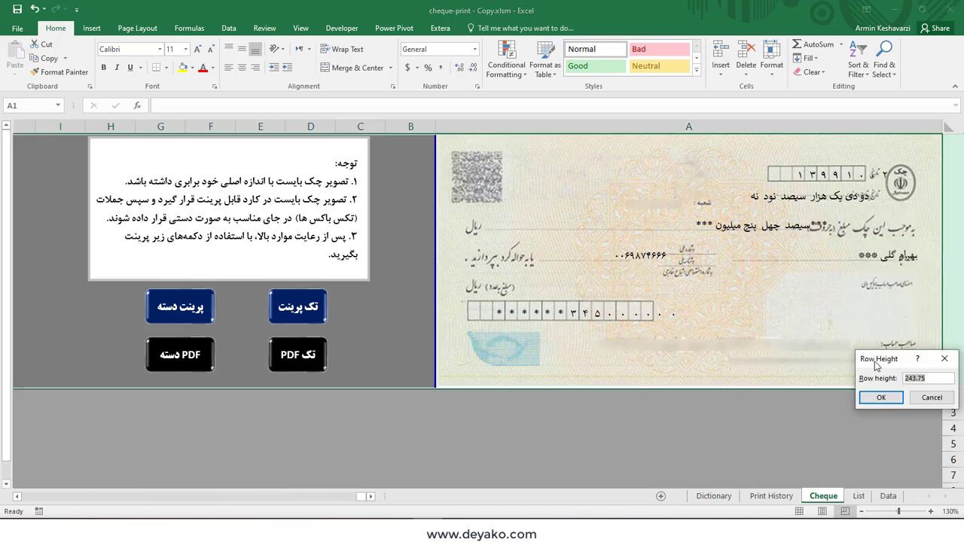
pyautogui.click(946, 377)
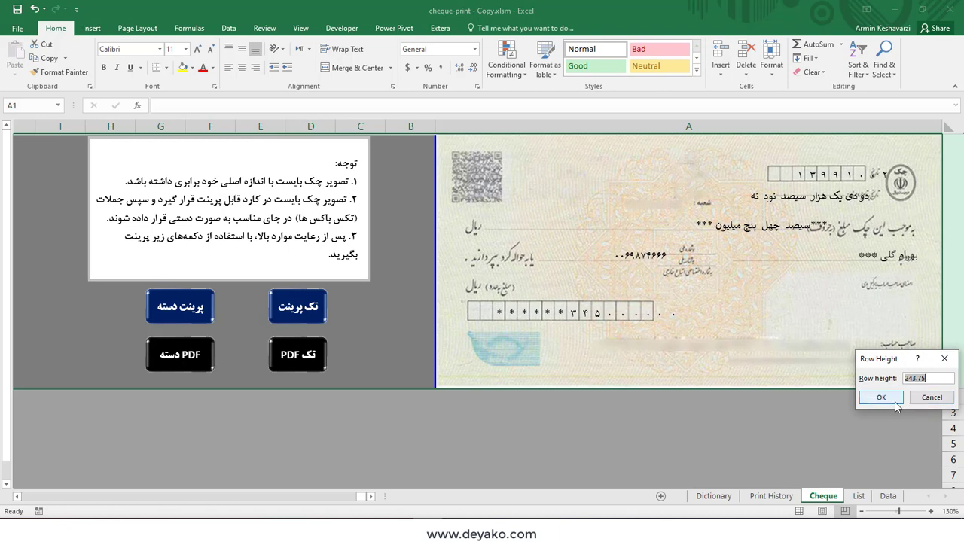
pyautogui.click(895, 404)
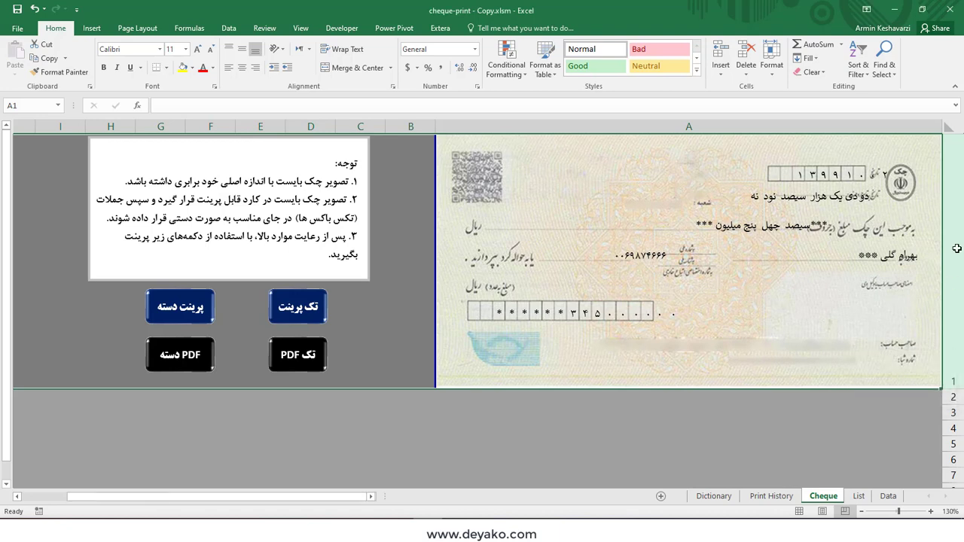
pyautogui.click(914, 126)
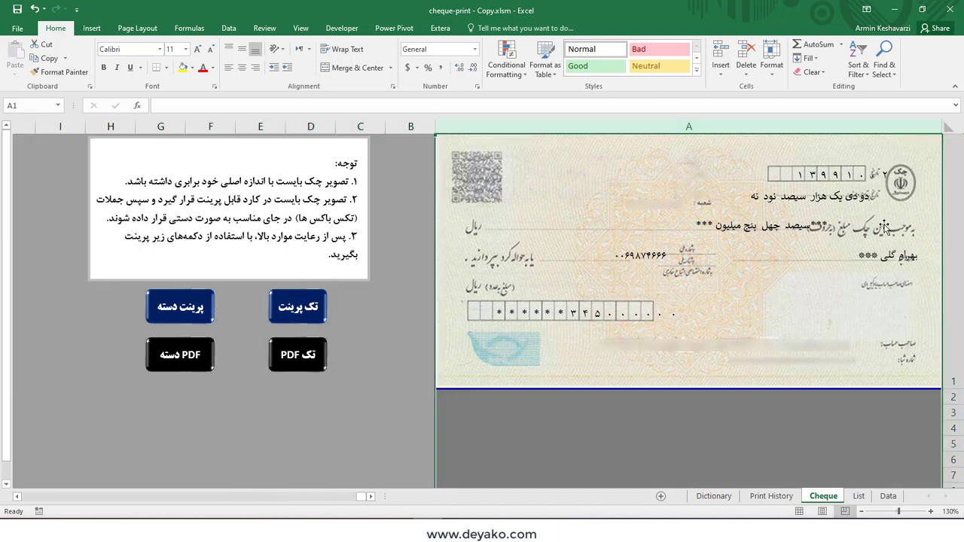
pyautogui.click(778, 327)
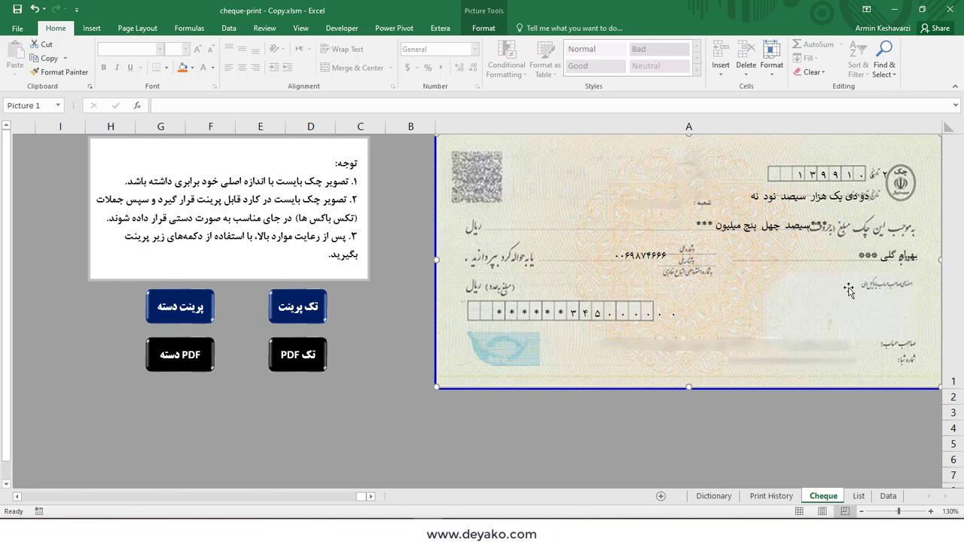
pyautogui.click(674, 311)
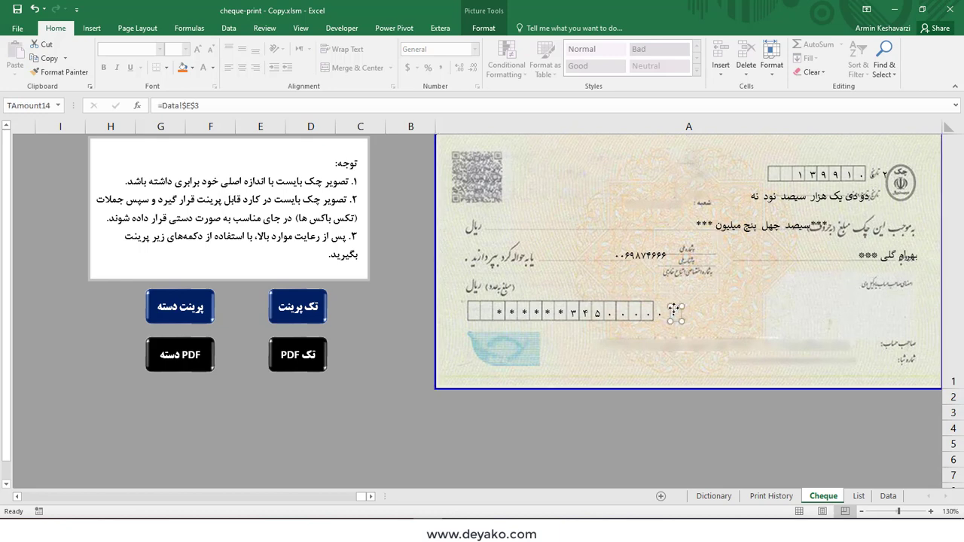
pyautogui.keyDown('ctrl'); pyautogui.click(499, 313); pyautogui.keyUp('ctrl')
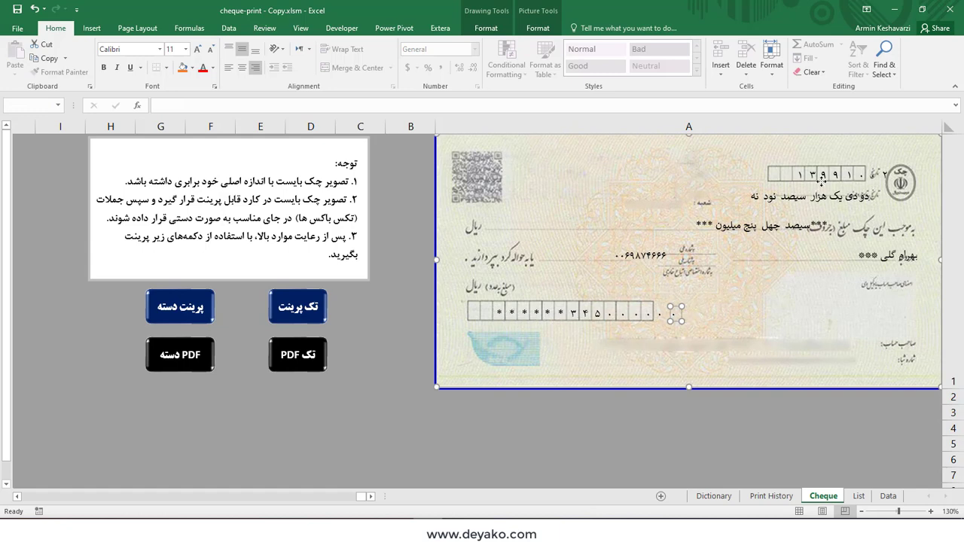
pyautogui.click(853, 176)
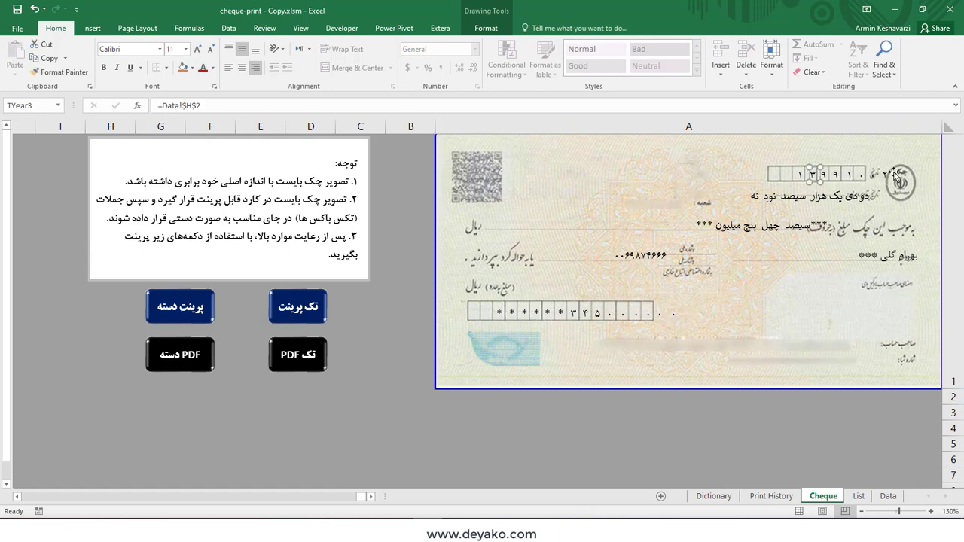
pyautogui.click(821, 338)
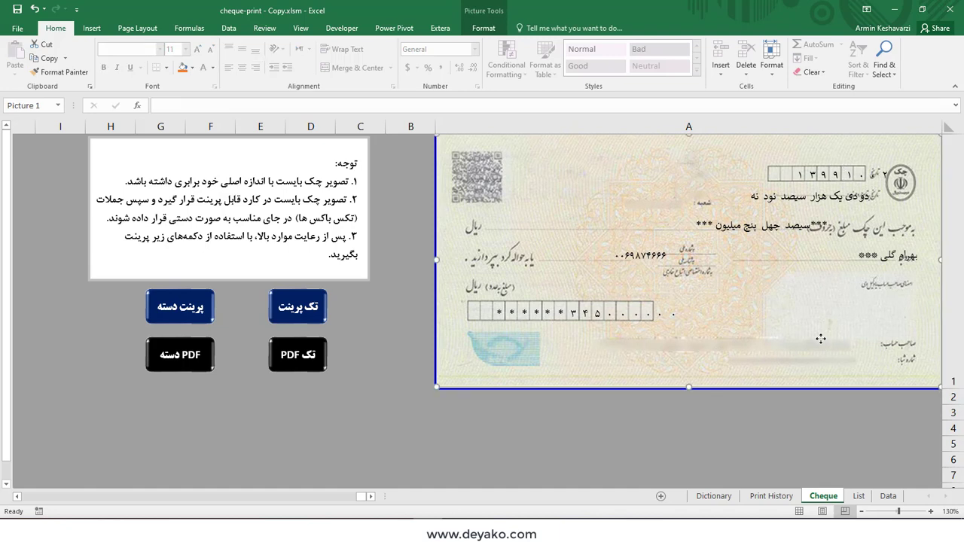
pyautogui.hotkey('ctrl', 'p')
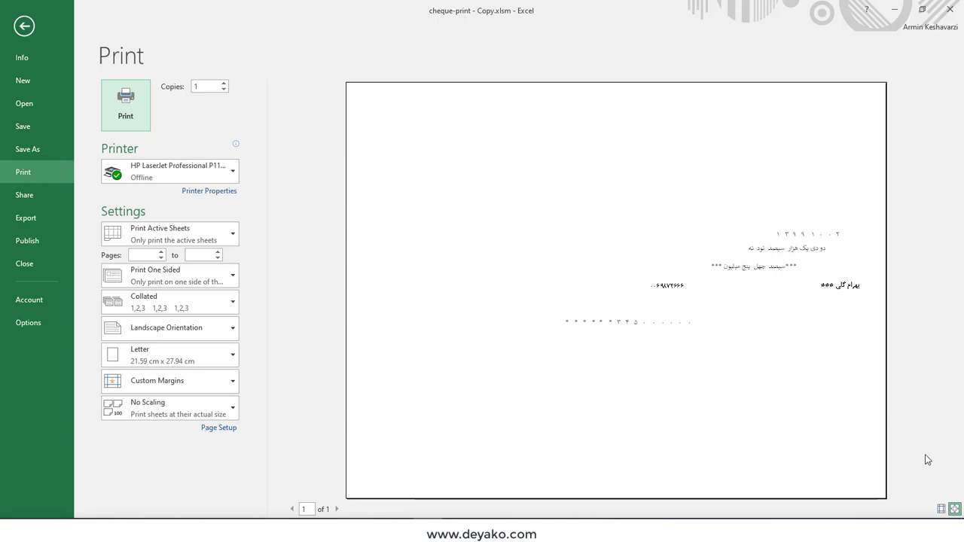
pyautogui.click(941, 509)
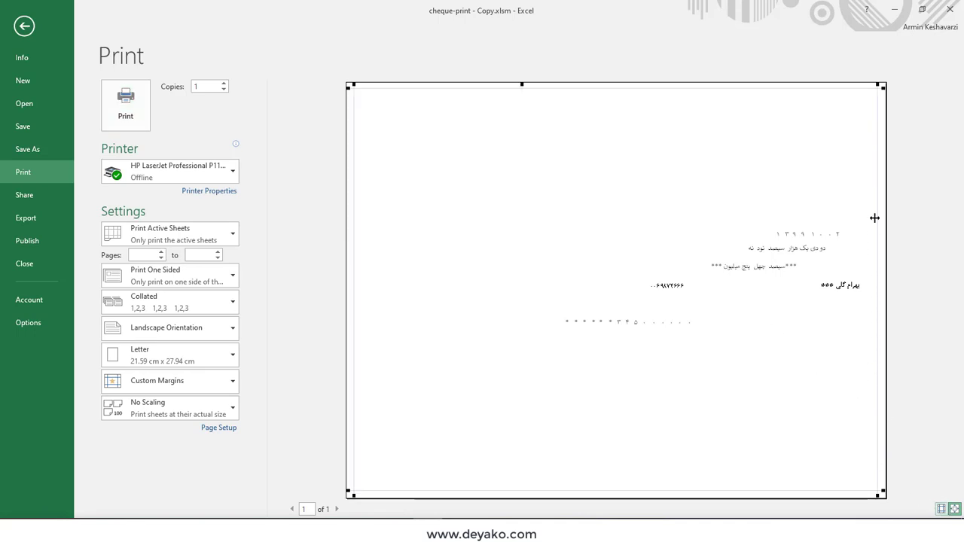
pyautogui.moveTo(879, 82); pyautogui.dragTo(899, 85)
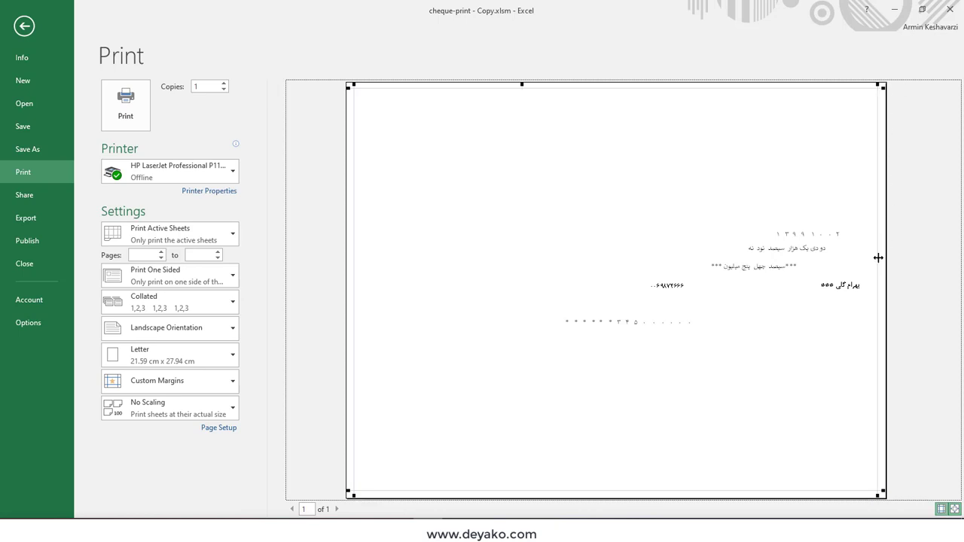
pyautogui.moveTo(878, 258); pyautogui.dragTo(905, 257)
pyautogui.click(23, 27)
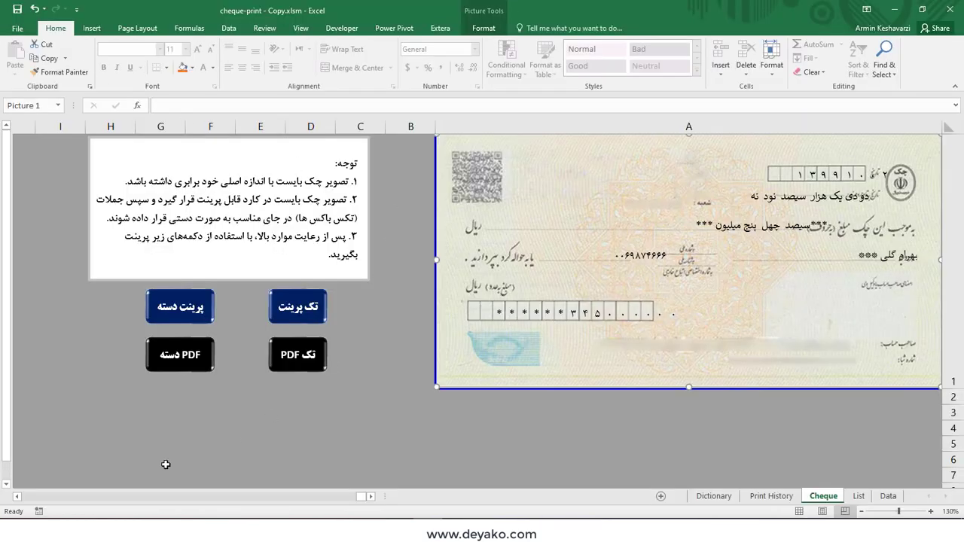
# Open Devices and Printers in Control Panel from the Start search.
pyautogui.press('super')
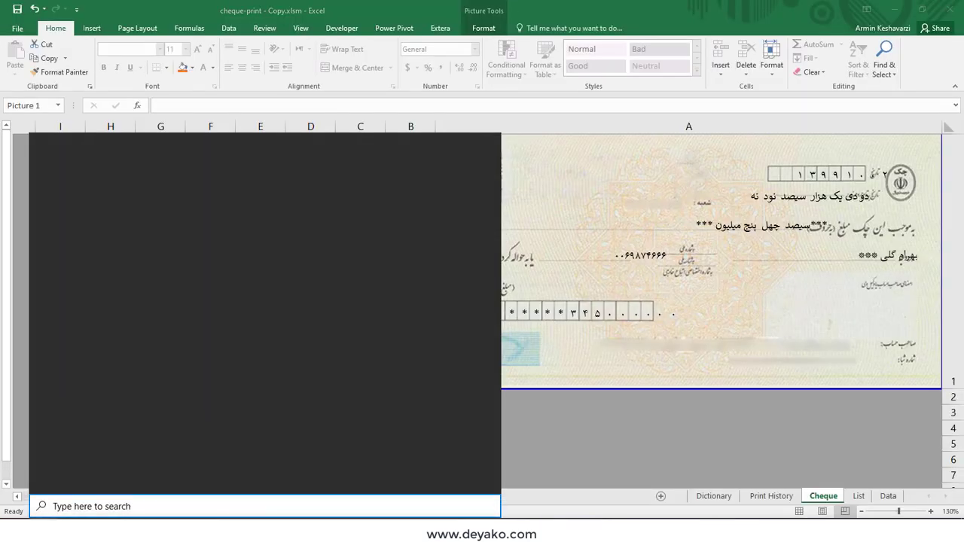
pyautogui.write('ز')
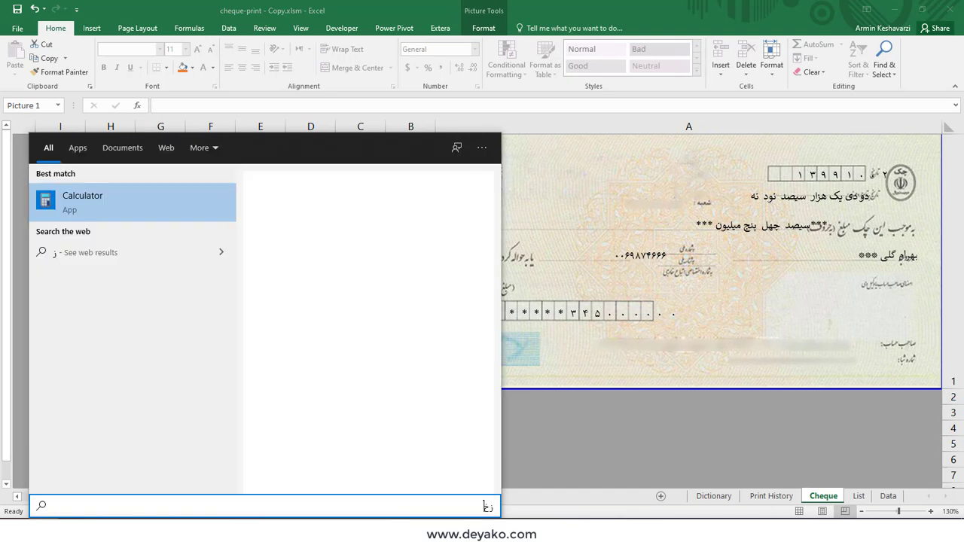
pyautogui.write('خدف')
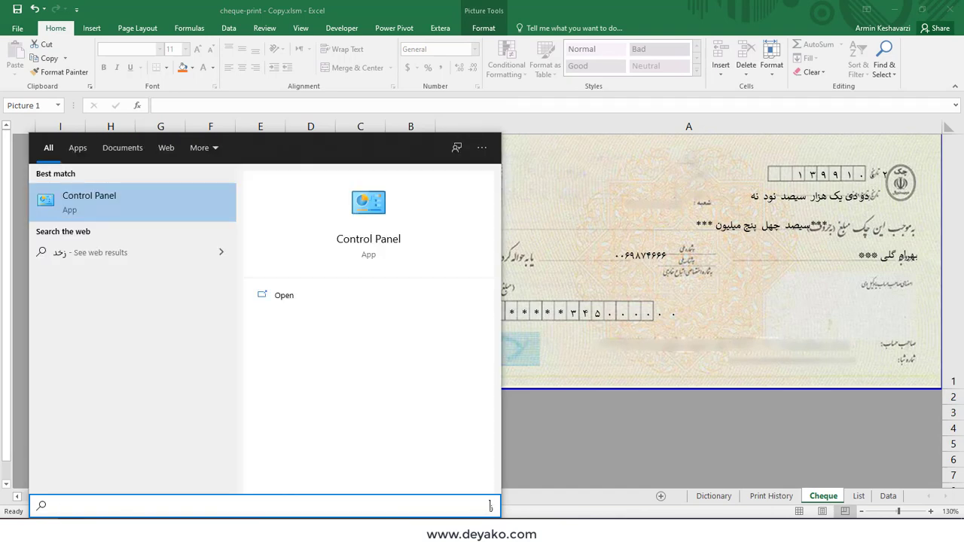
pyautogui.press('BackSpace')
pyautogui.press('BackSpace')
pyautogui.press('BackSpace')
pyautogui.write('cont')
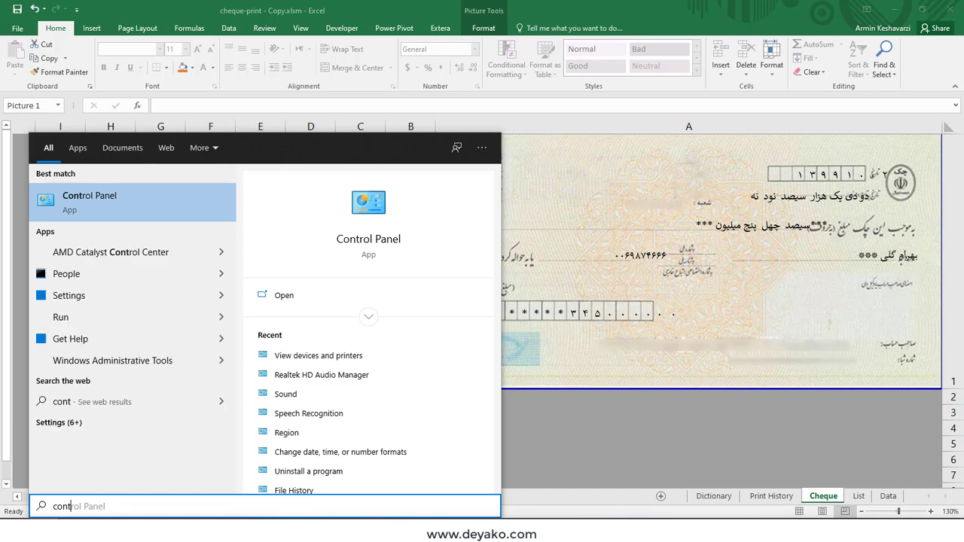
pyautogui.click(152, 200)
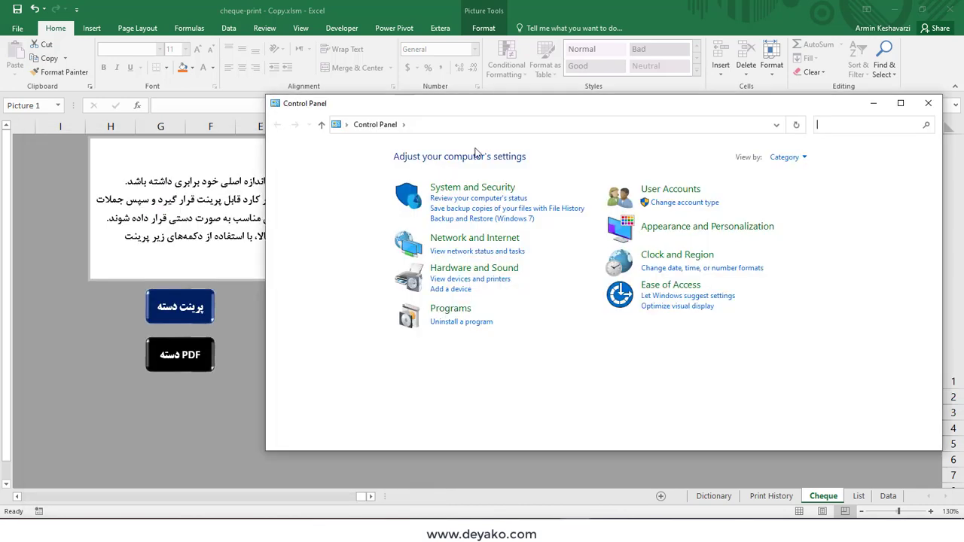
pyautogui.click(490, 279)
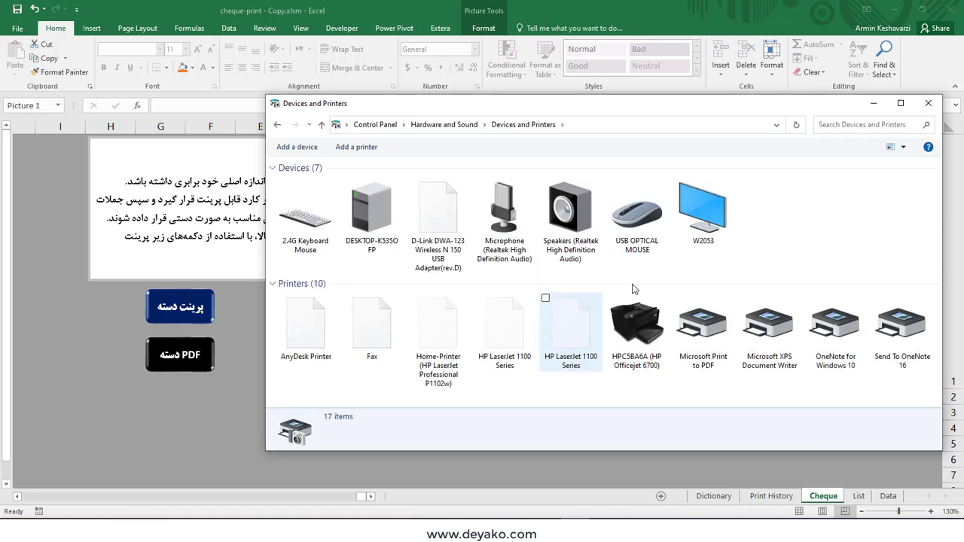
# Review the HP Officejet 6700's printing preferences, Advanced and Paper/Quality options, cancelling without changes.
pyautogui.rightClick(652, 337)
pyautogui.click(593, 417)
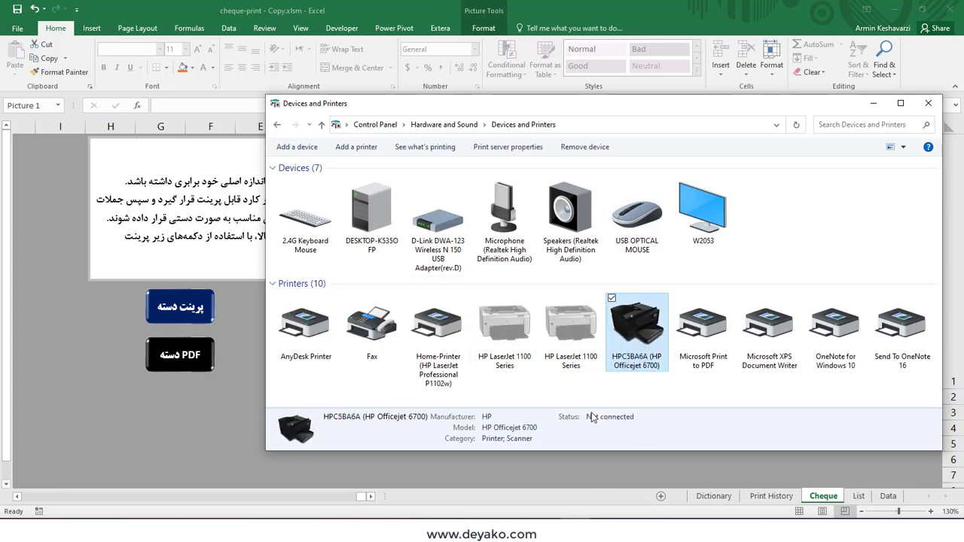
pyautogui.moveTo(691, 207); pyautogui.dragTo(581, 170)
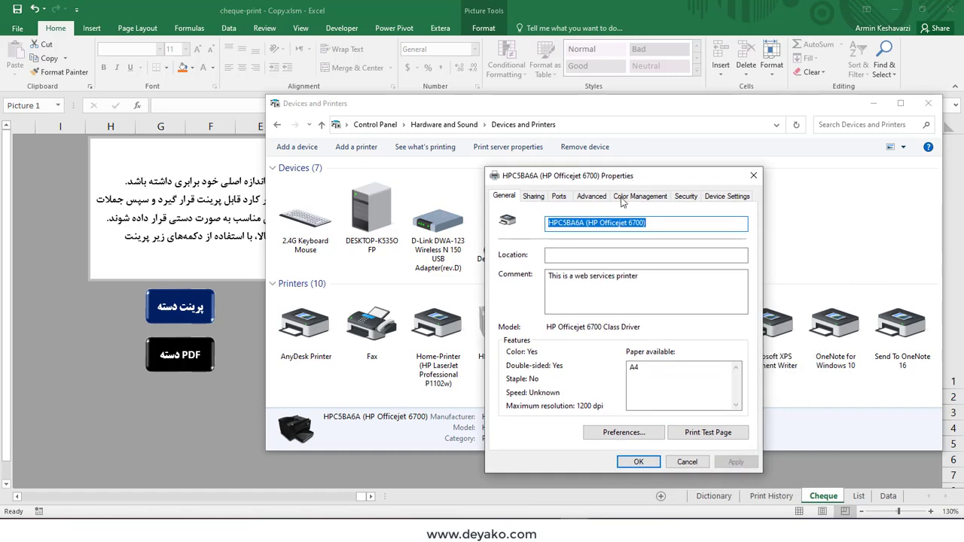
pyautogui.click(631, 441)
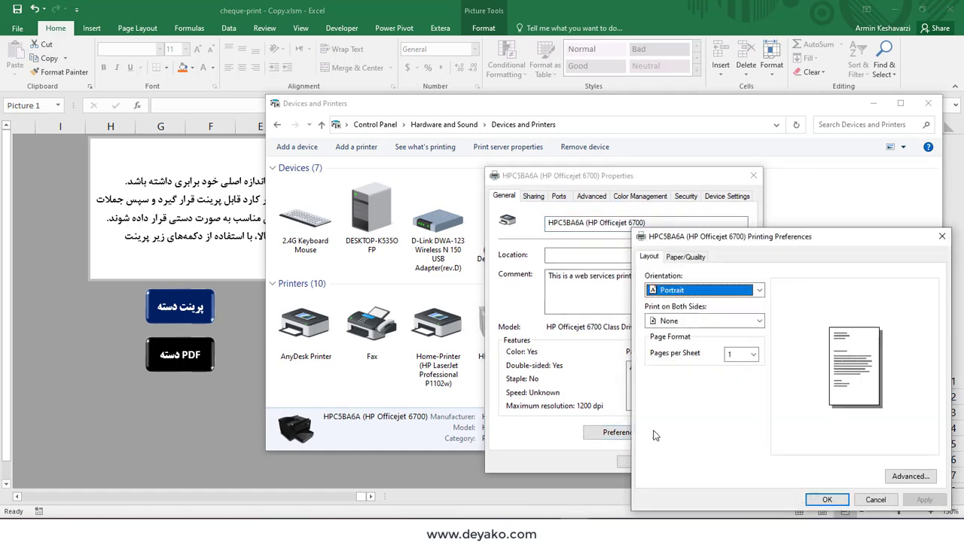
pyautogui.moveTo(874, 241); pyautogui.dragTo(683, 202)
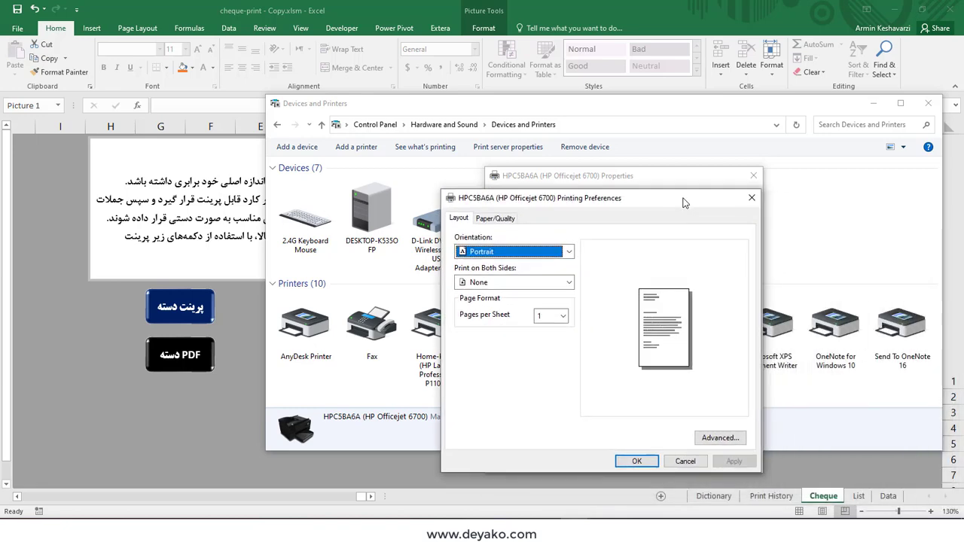
pyautogui.click(720, 437)
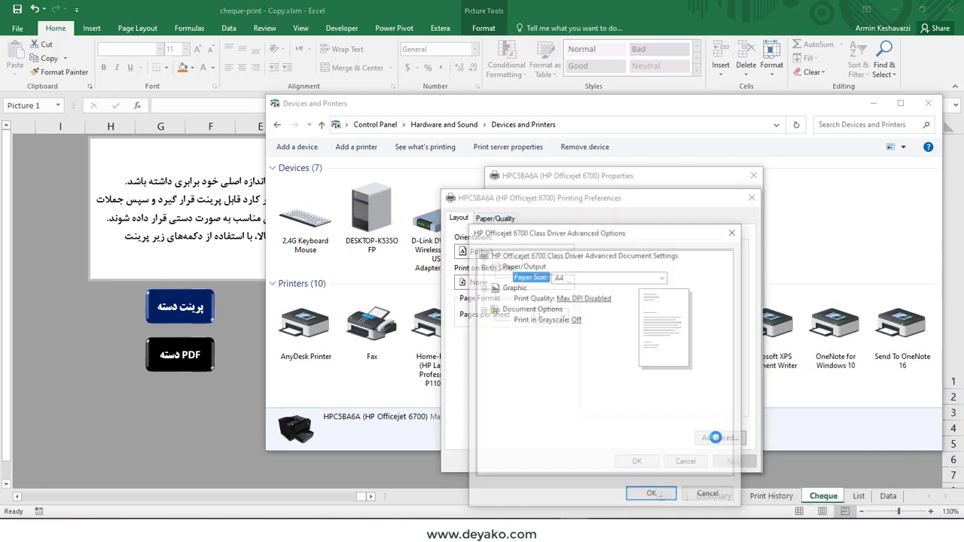
pyautogui.click(708, 495)
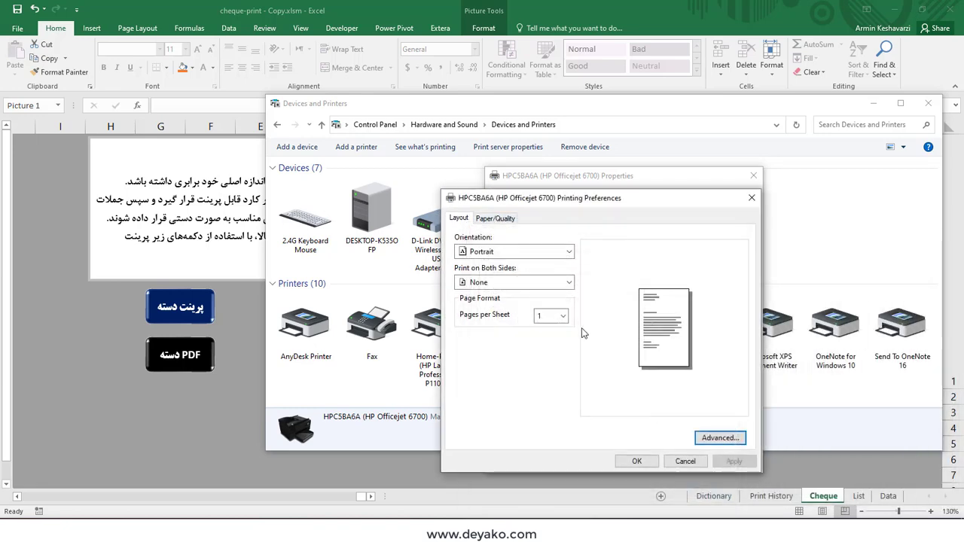
pyautogui.click(495, 218)
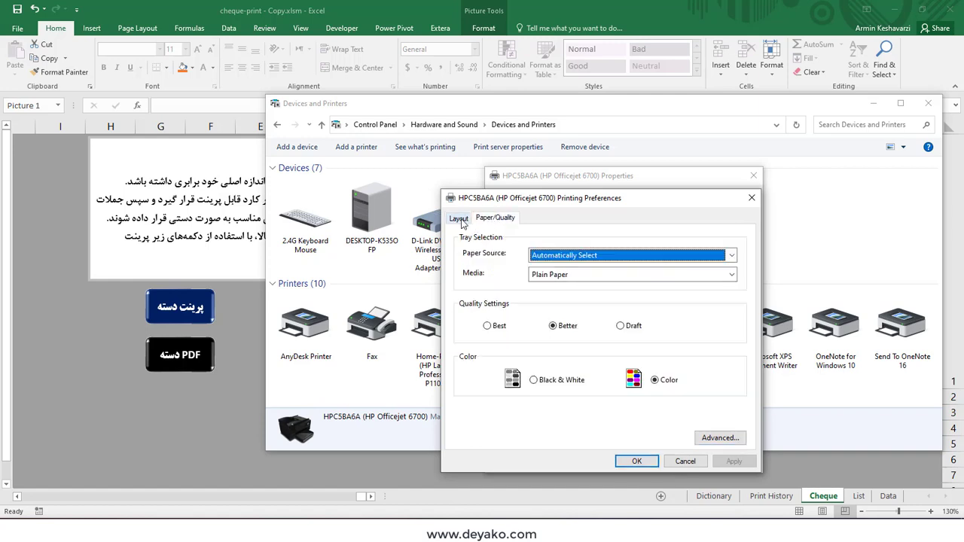
pyautogui.click(459, 218)
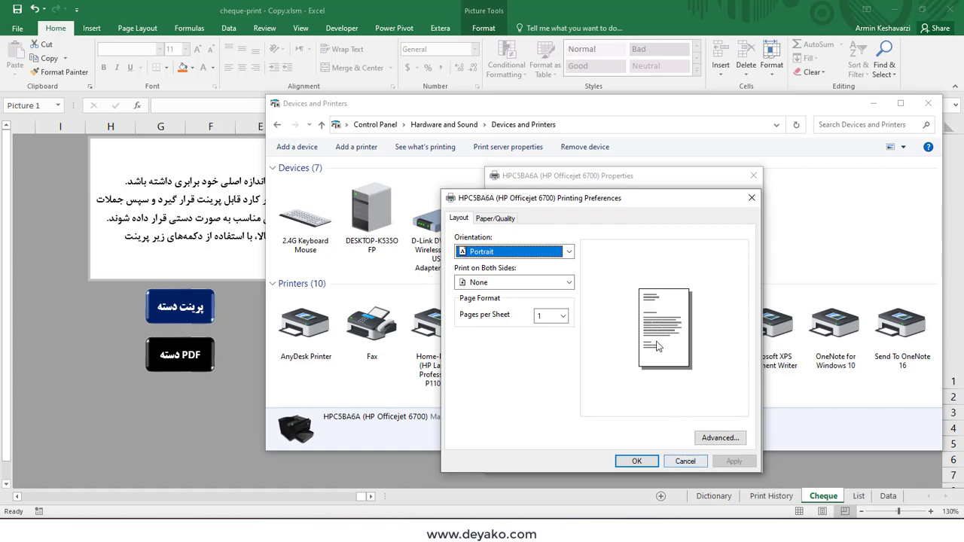
pyautogui.click(685, 462)
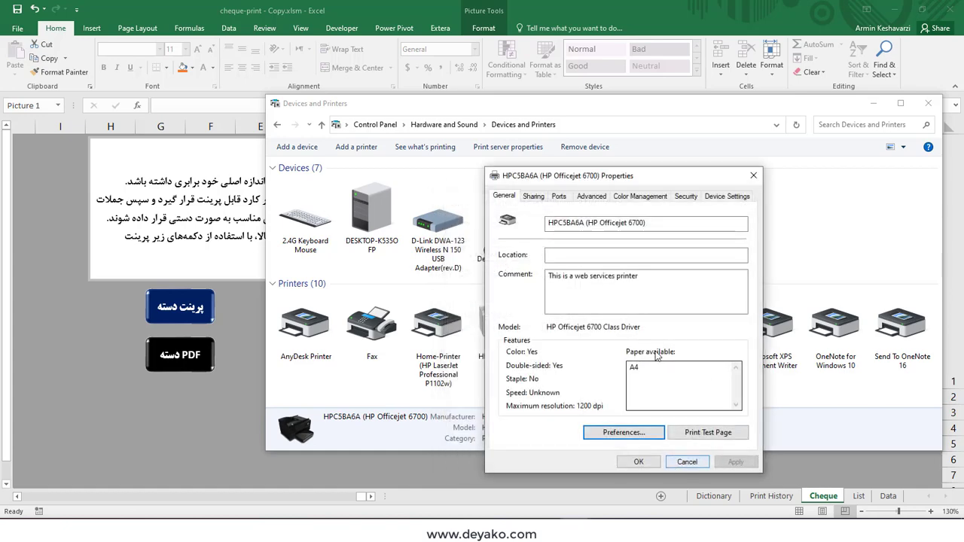
# Look over the printer's Sharing, Ports and Advanced tabs, then close properties and Devices and Printers.
pyautogui.click(533, 196)
pyautogui.click(559, 196)
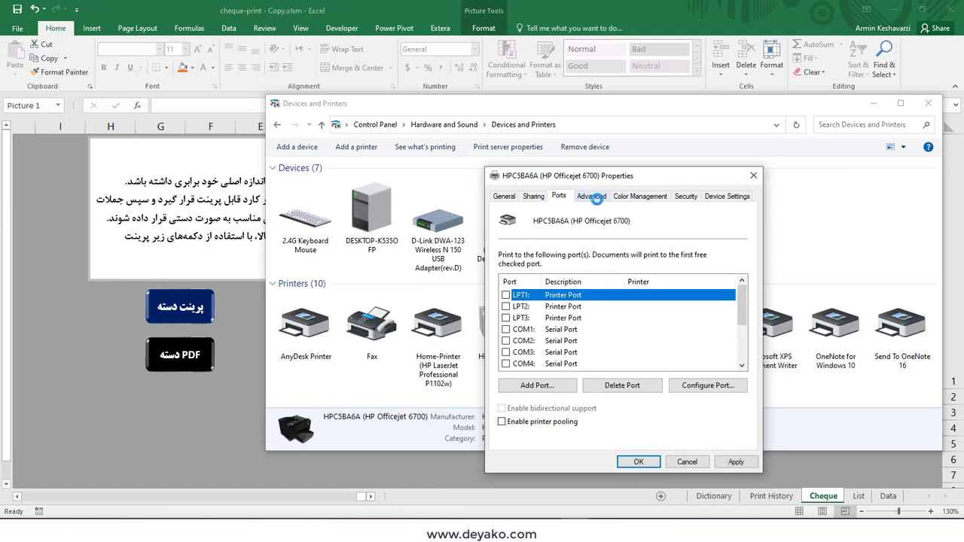
pyautogui.click(591, 196)
pyautogui.click(556, 267)
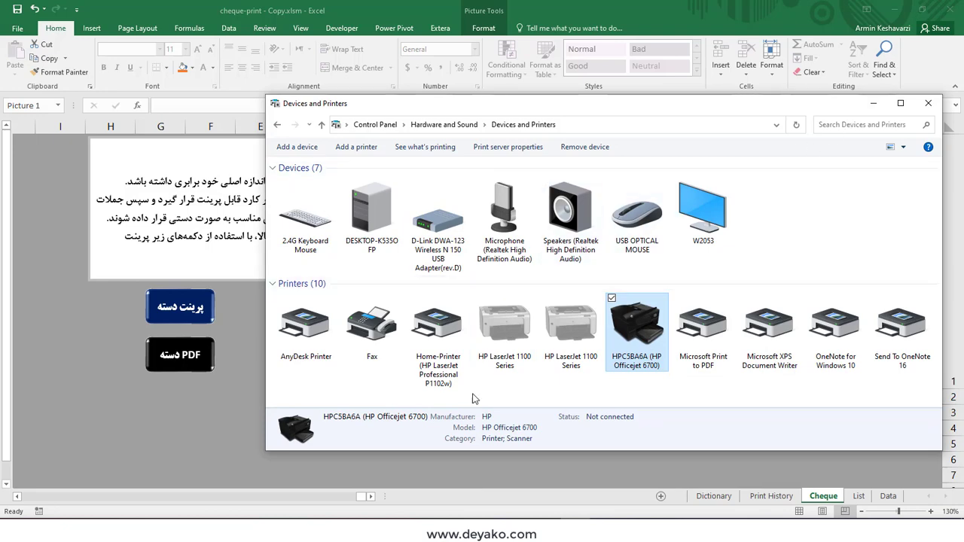
pyautogui.hotkey('alt', 'F4')
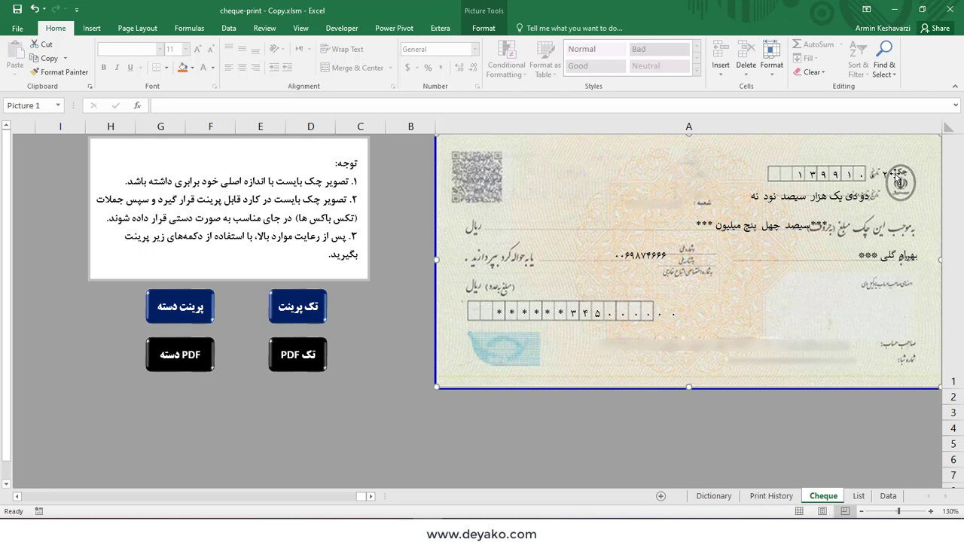
# Shift the TAmount1 and TAmount2 asterisk boxes along the digit row, undoing the wrong move.
pyautogui.click(498, 308)
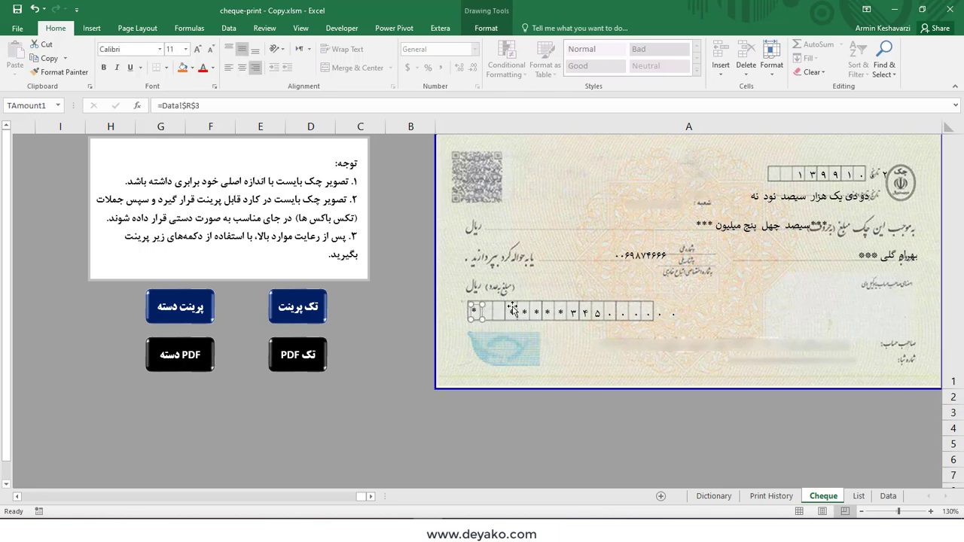
pyautogui.click(512, 310)
pyautogui.click(514, 314)
pyautogui.moveTo(514, 317); pyautogui.dragTo(489, 318)
pyautogui.hotkey('ctrl', 'z')
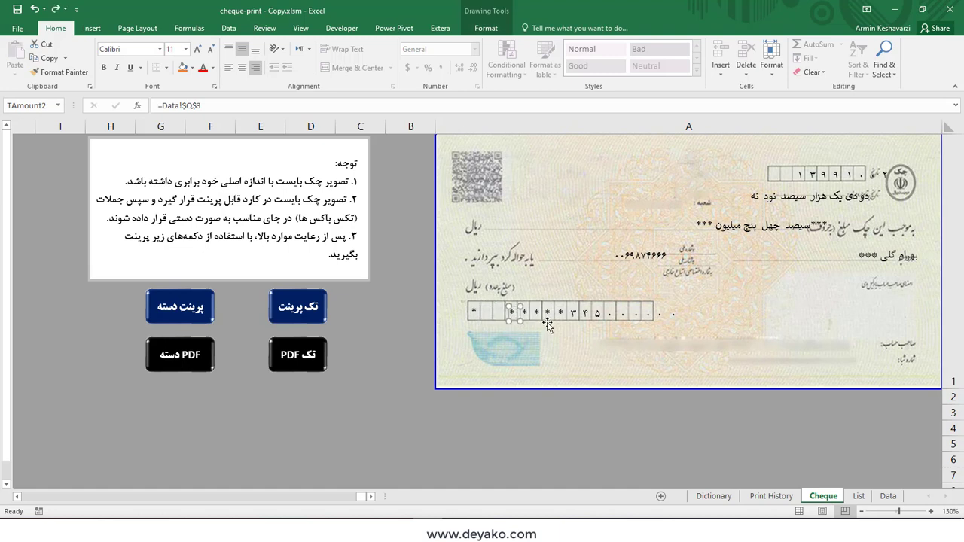
pyautogui.hotkey('ctrl', 'z')
# Shift the cheque-number digit boxes left onto the printed number boxes.
pyautogui.click(879, 176)
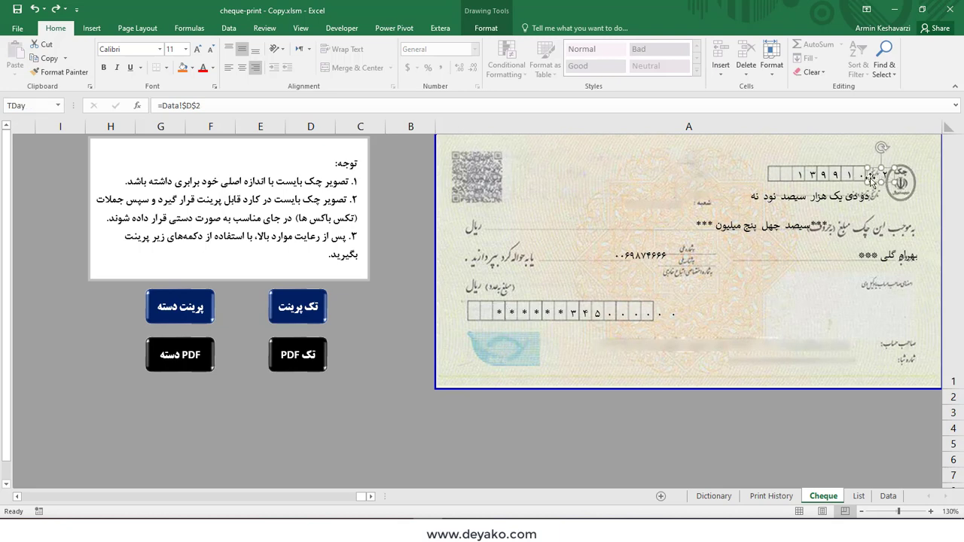
pyautogui.keyDown('shift'); pyautogui.click(854, 175); pyautogui.keyUp('shift')
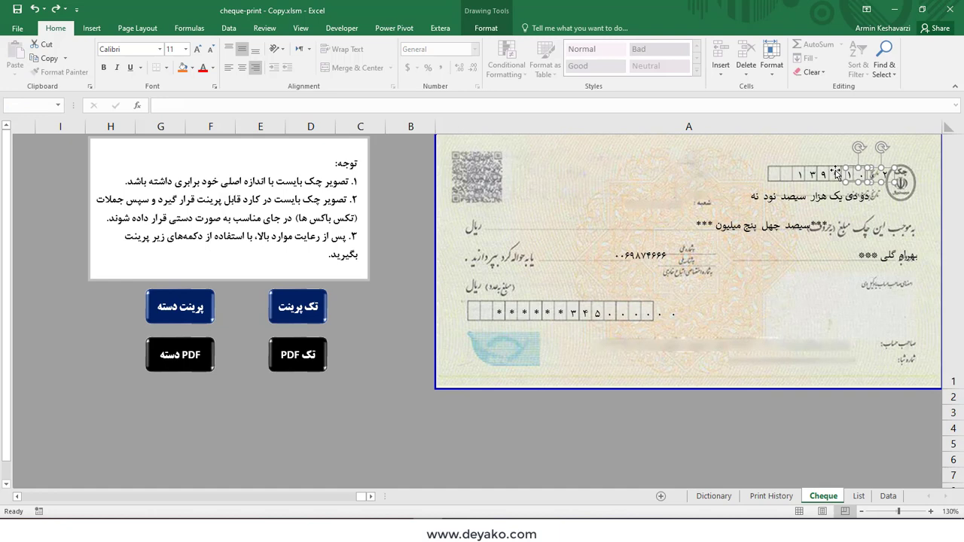
pyautogui.keyDown('shift'); pyautogui.click(828, 173); pyautogui.keyUp('shift')
pyautogui.keyDown('shift'); pyautogui.click(811, 179); pyautogui.keyUp('shift')
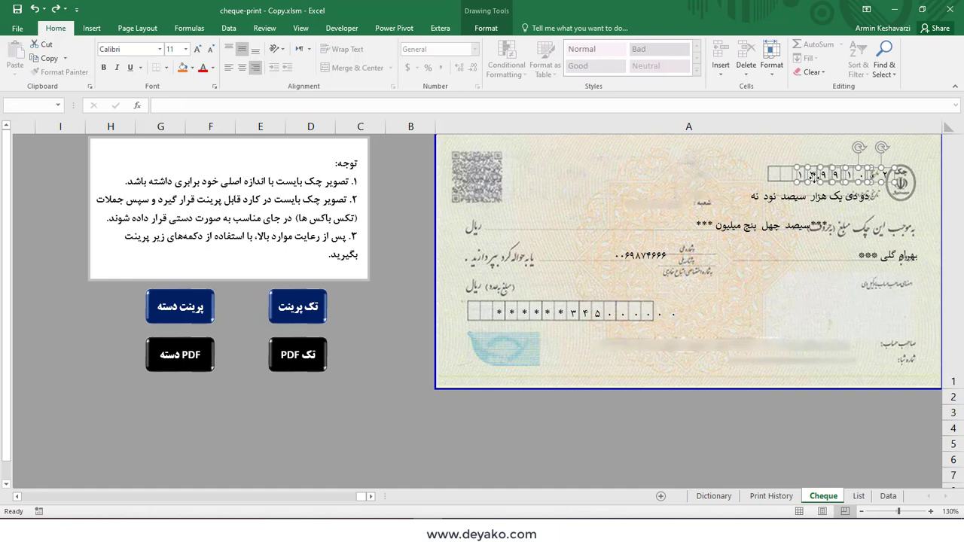
pyautogui.keyDown('shift'); pyautogui.click(812, 176); pyautogui.keyUp('shift')
pyautogui.moveTo(882, 177); pyautogui.dragTo(855, 175)
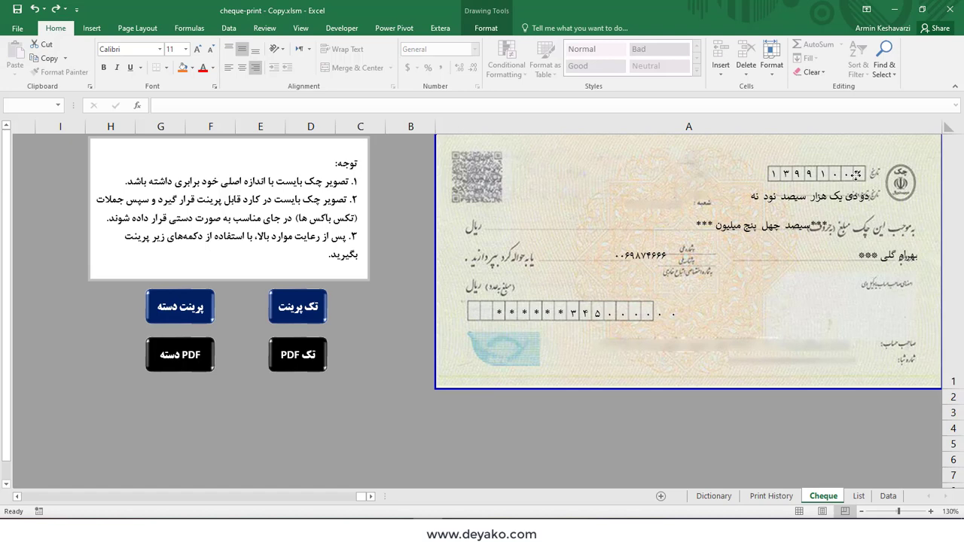
pyautogui.moveTo(855, 175); pyautogui.dragTo(856, 177)
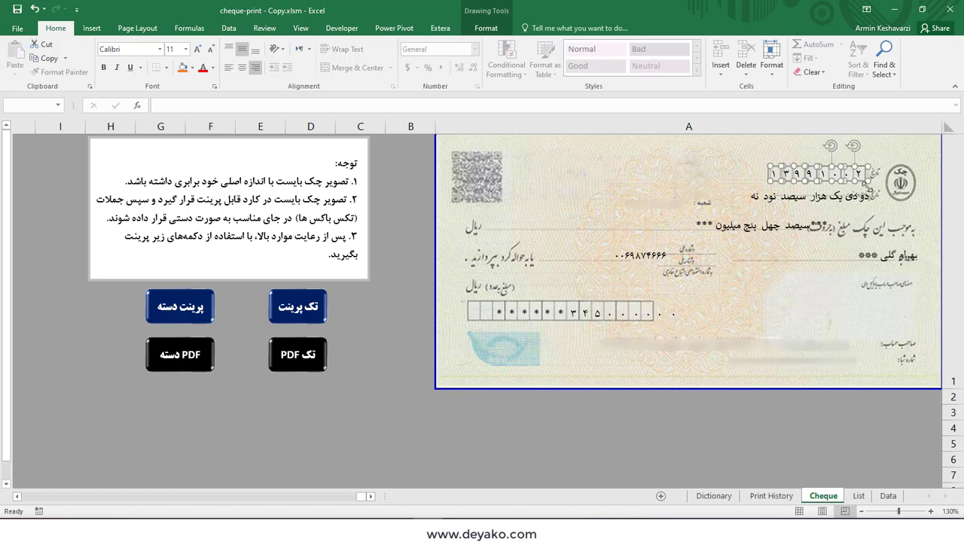
# Move the date, payee name and amount-in-words text boxes left onto their printed lines.
pyautogui.click(836, 201)
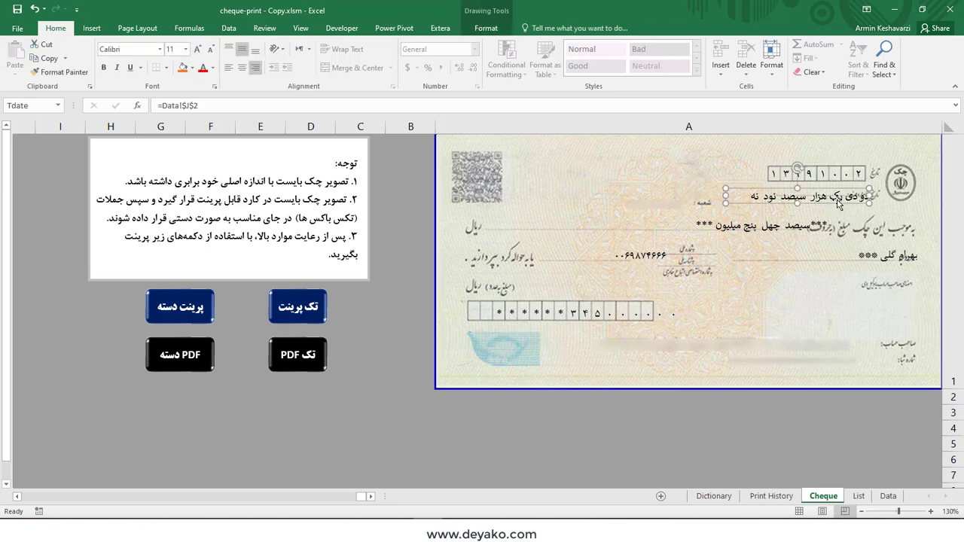
pyautogui.moveTo(836, 198); pyautogui.dragTo(812, 194)
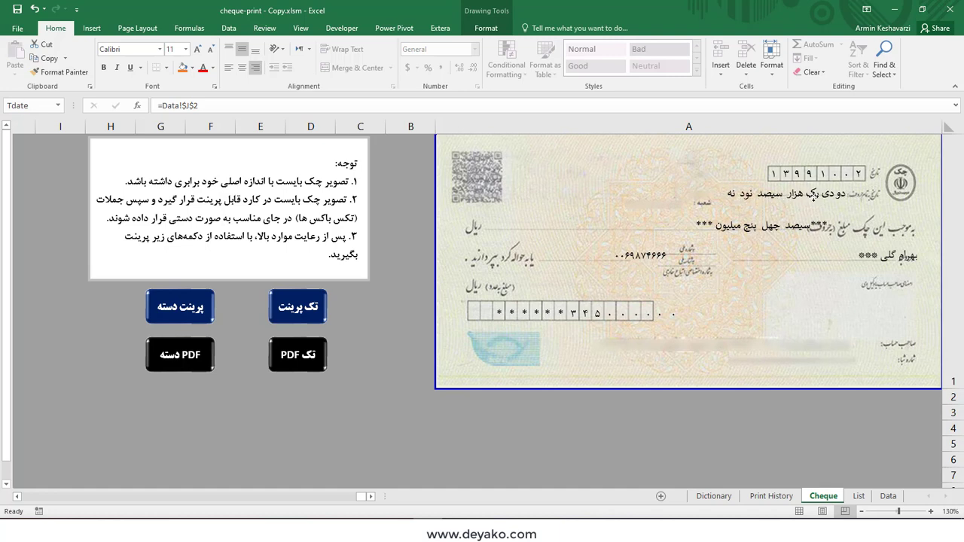
pyautogui.click(877, 256)
pyautogui.moveTo(889, 256); pyautogui.dragTo(866, 255)
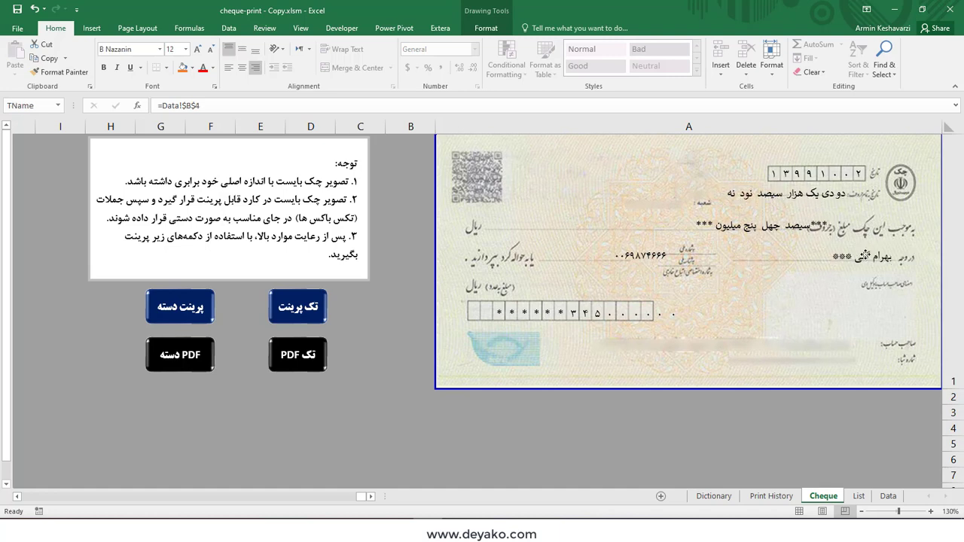
pyautogui.click(766, 226)
pyautogui.moveTo(772, 225); pyautogui.dragTo(744, 226)
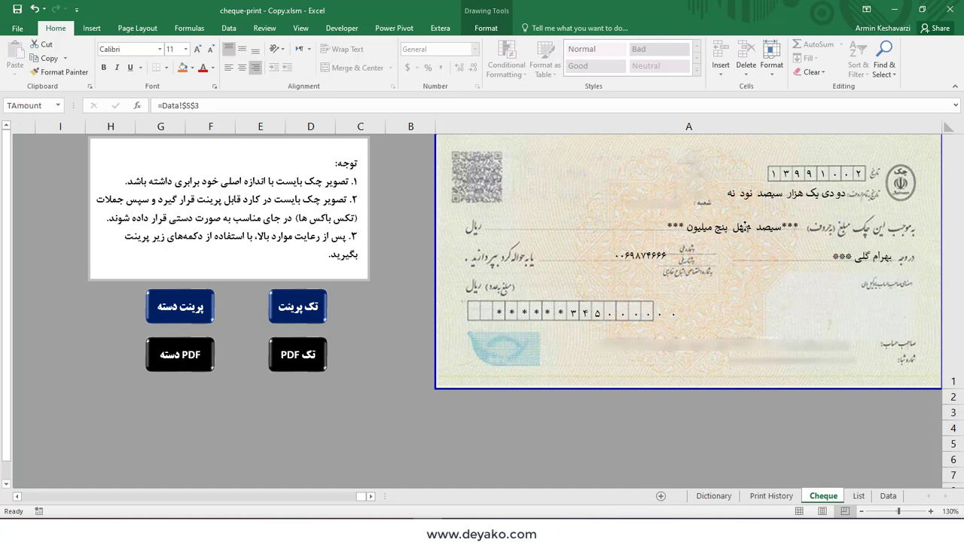
# Multi-select the amount digit boxes, then clear the selection, undo once and deselect the date fields.
pyautogui.click(674, 316)
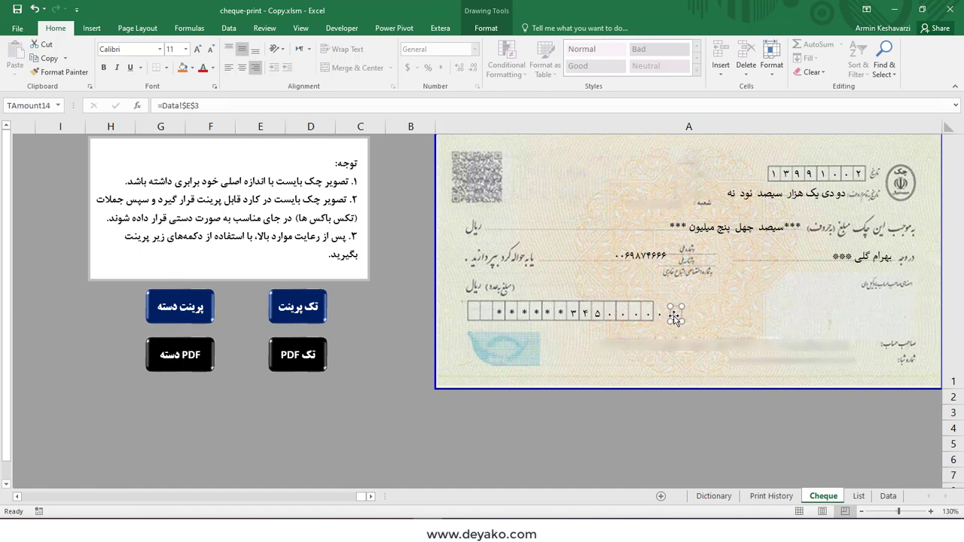
pyautogui.keyDown('ctrl'); pyautogui.click(650, 314); pyautogui.keyUp('ctrl')
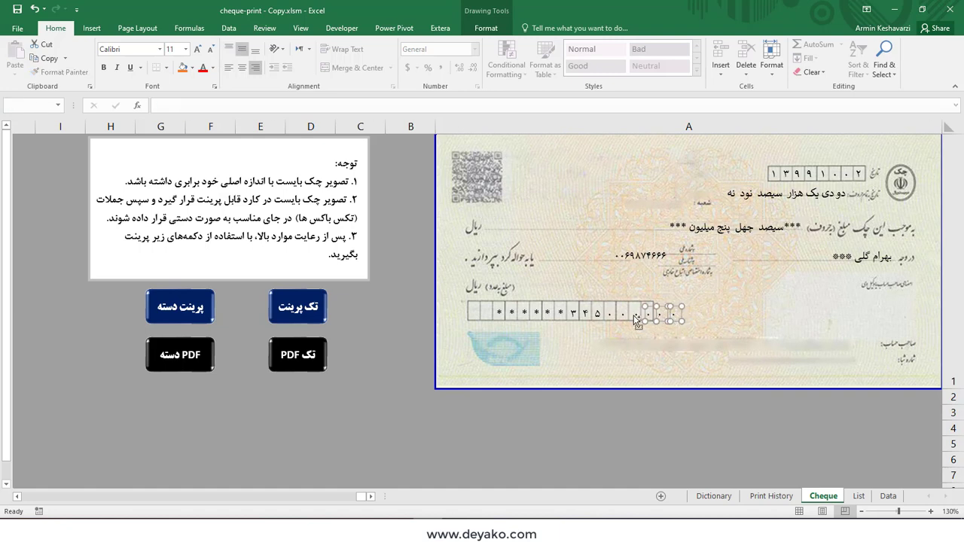
pyautogui.keyDown('ctrl'); pyautogui.click(636, 320); pyautogui.keyUp('ctrl')
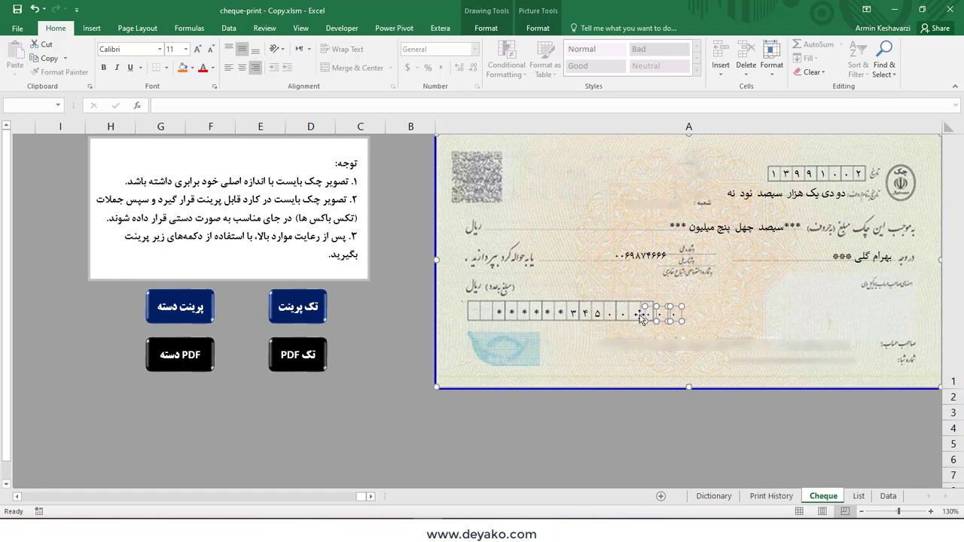
pyautogui.keyDown('ctrl'); pyautogui.click(636, 313); pyautogui.keyUp('ctrl')
pyautogui.keyDown('ctrl'); pyautogui.click(490, 351); pyautogui.keyUp('ctrl')
pyautogui.keyDown('ctrl'); pyautogui.click(625, 314); pyautogui.keyUp('ctrl')
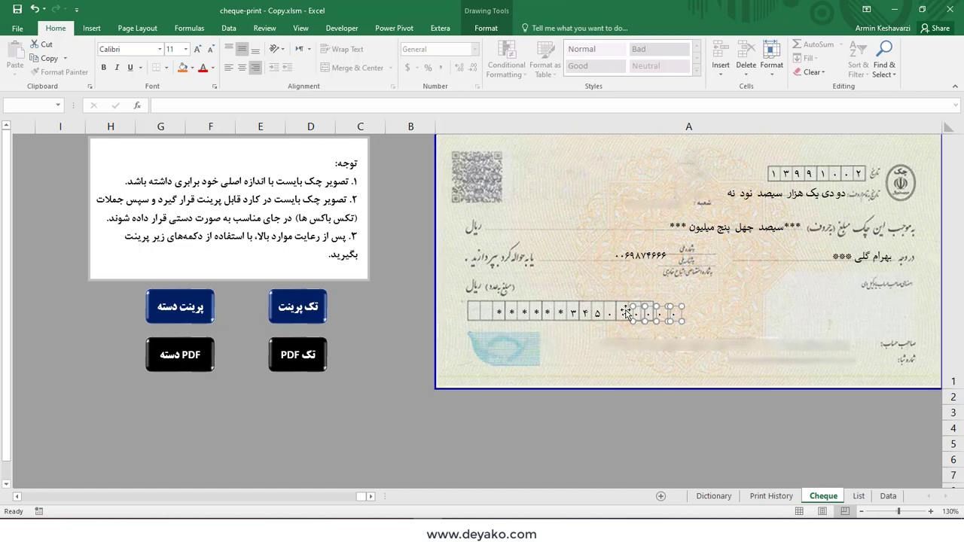
pyautogui.keyDown('ctrl'); pyautogui.click(605, 315); pyautogui.keyUp('ctrl')
pyautogui.keyDown('ctrl'); pyautogui.click(587, 314); pyautogui.keyUp('ctrl')
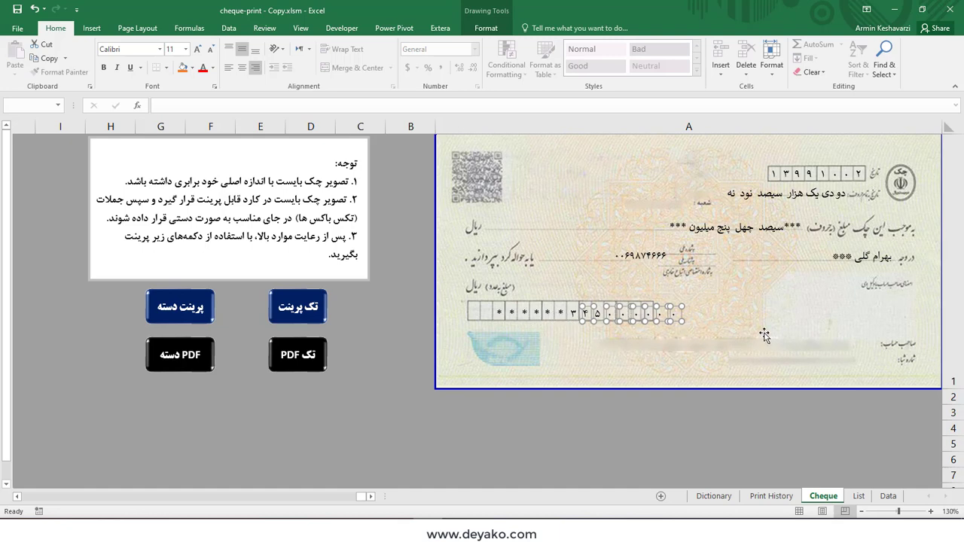
pyautogui.click(794, 341)
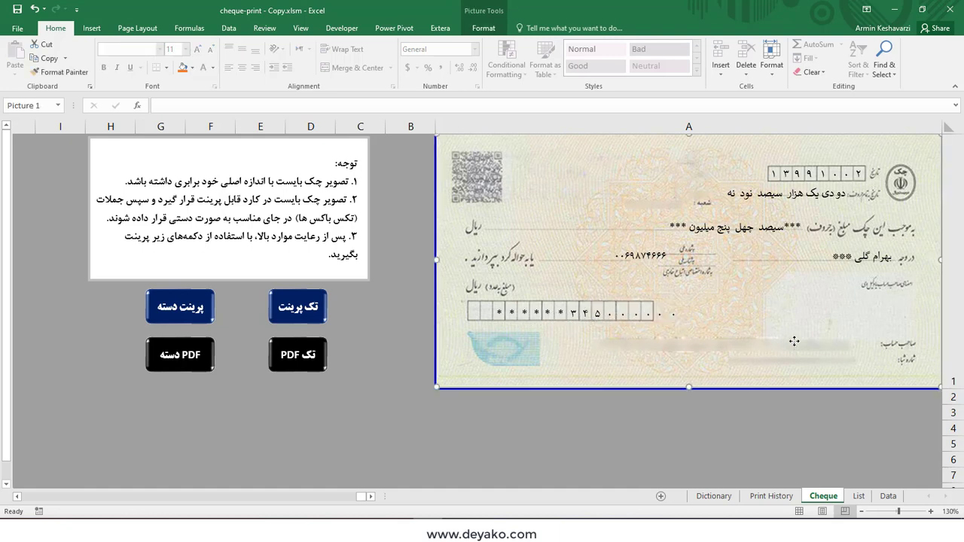
pyautogui.hotkey('ctrl', 'z')
pyautogui.hotkey('ctrl', 'z')
pyautogui.hotkey('ctrl', 'z')
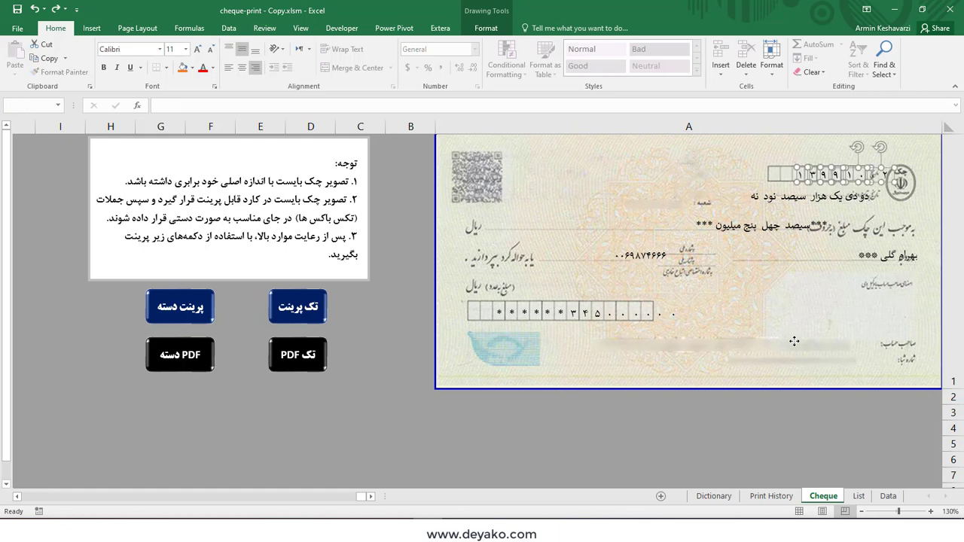
pyautogui.press('Escape')
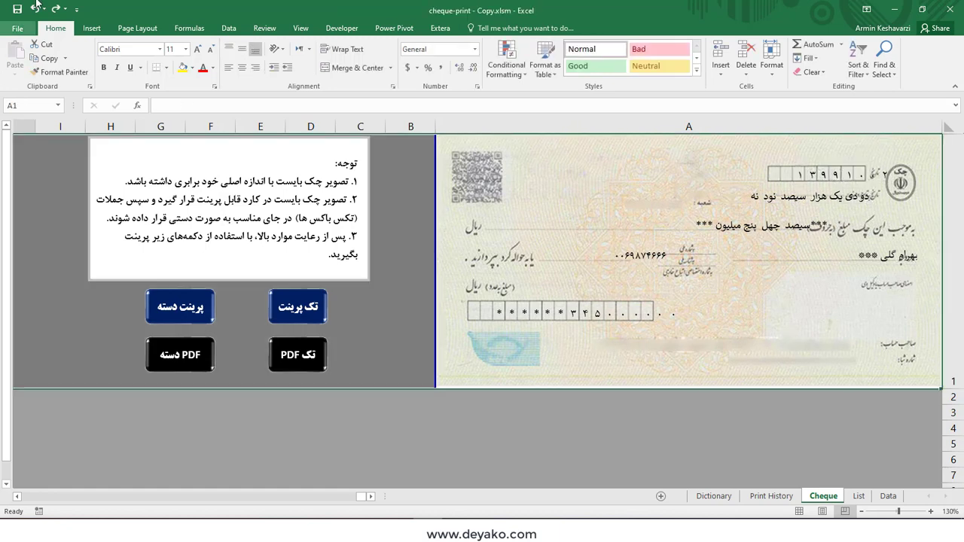
# Glance at the Data and List sheets, then start the single-cheque PDF export from the Cheque sheet.
pyautogui.click(647, 355)
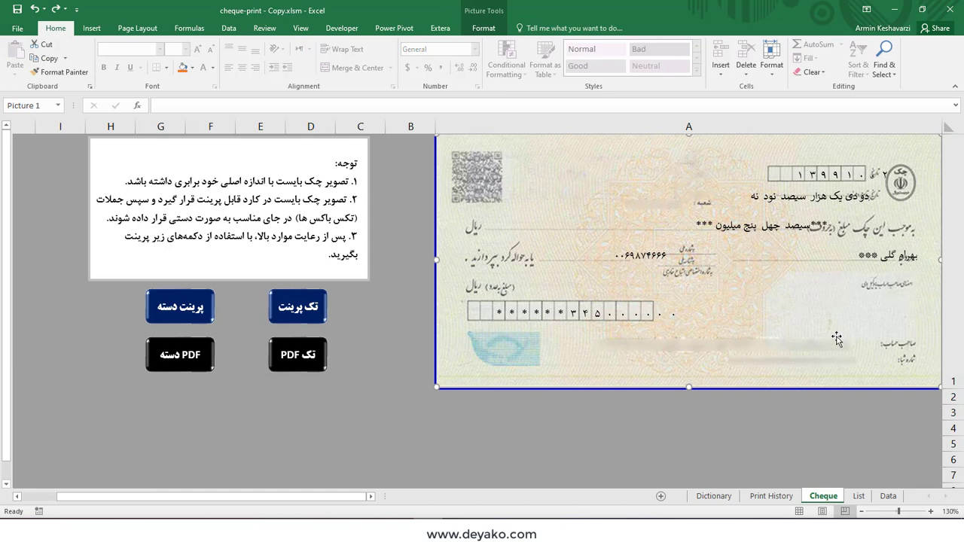
pyautogui.click(888, 496)
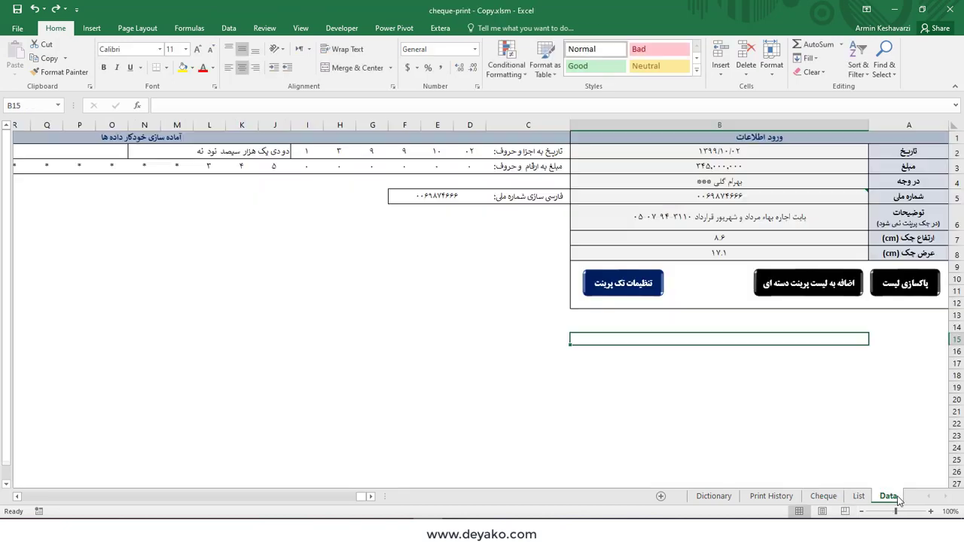
pyautogui.click(858, 496)
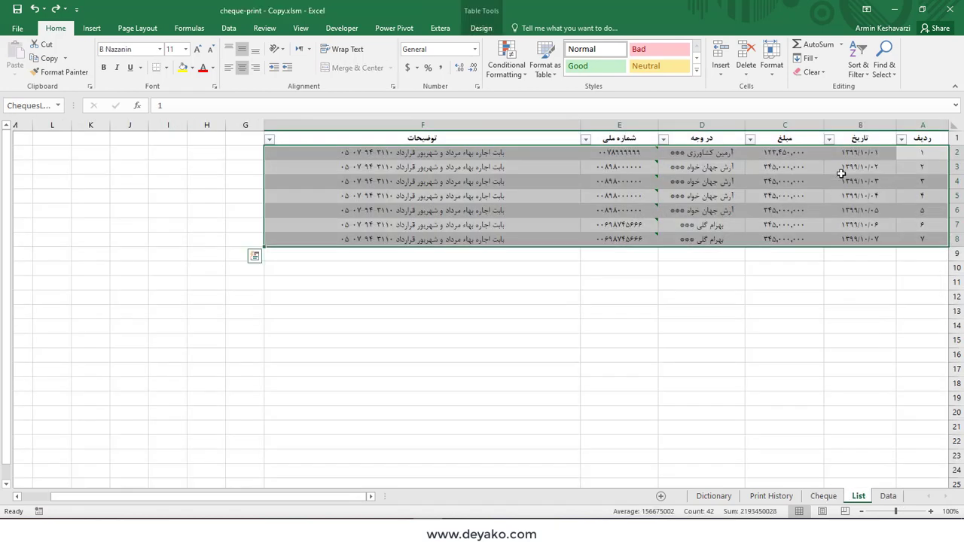
pyautogui.click(823, 496)
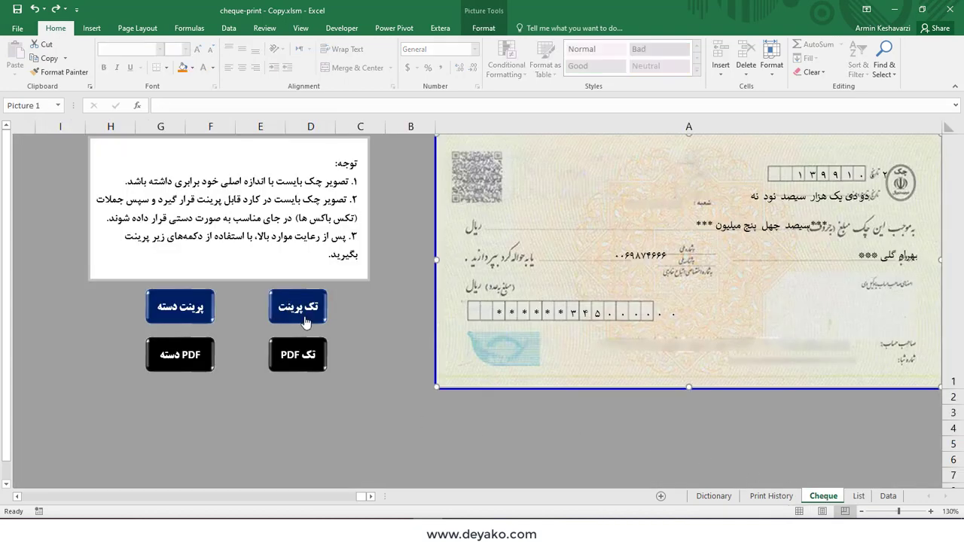
pyautogui.click(305, 361)
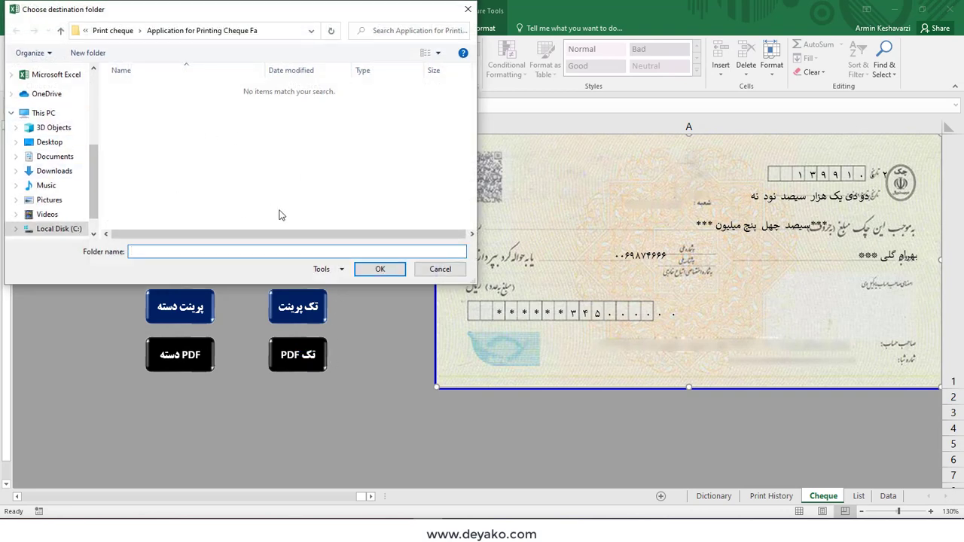
# Export the current cheque as a single PDF into the Print cheque folder.
pyautogui.click(433, 274)
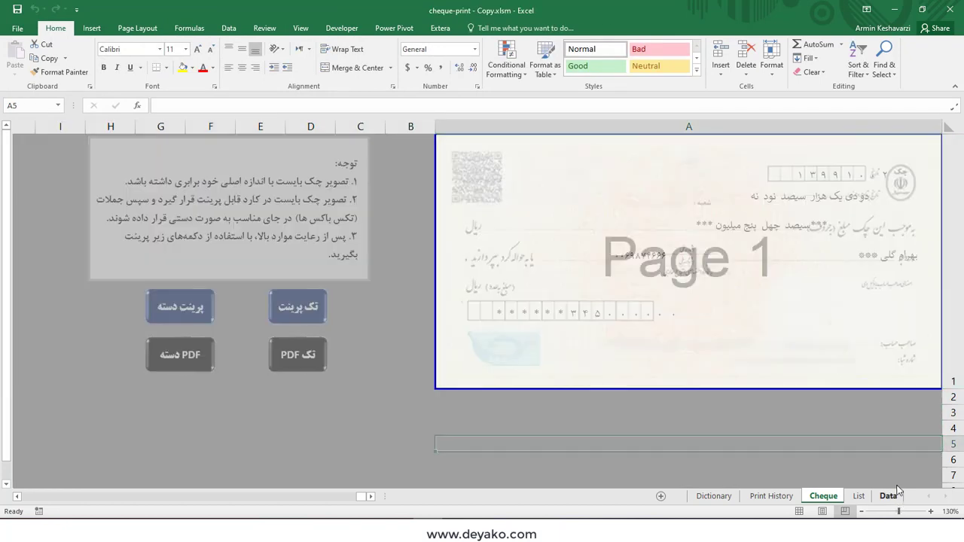
pyautogui.click(894, 491)
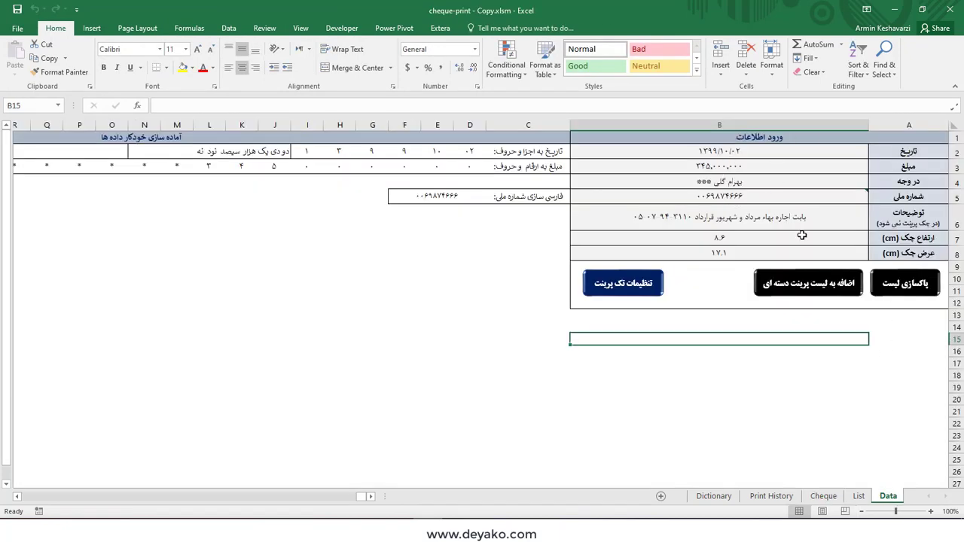
pyautogui.click(823, 497)
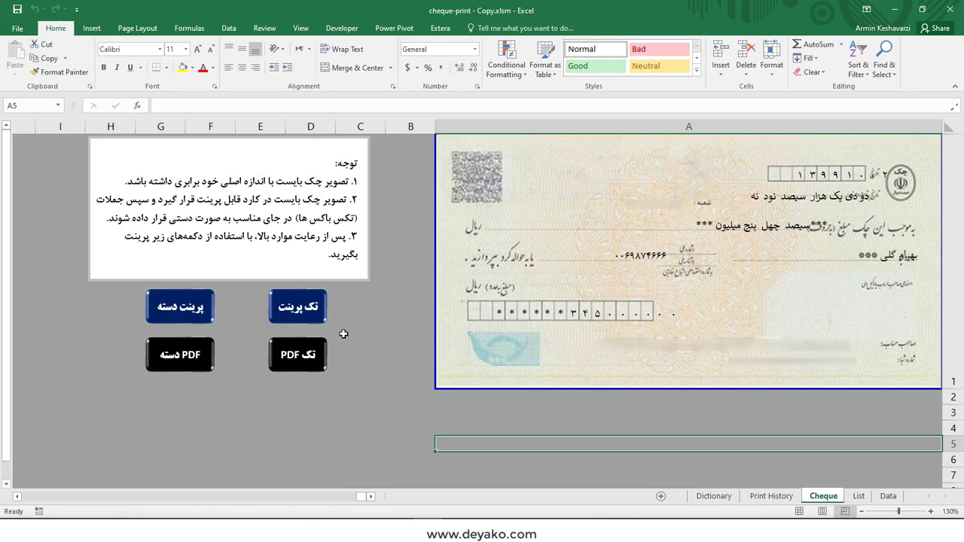
pyautogui.click(301, 355)
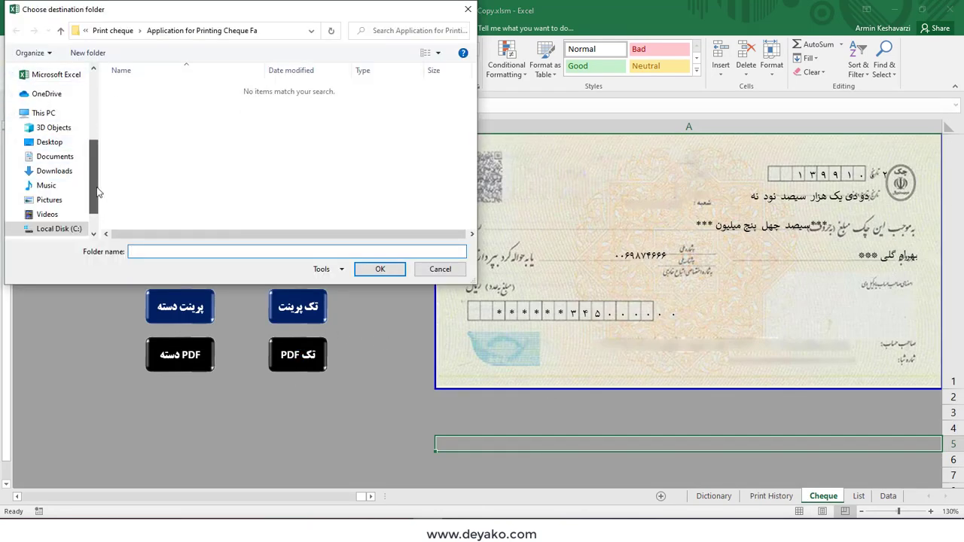
pyautogui.moveTo(95, 191); pyautogui.dragTo(98, 143)
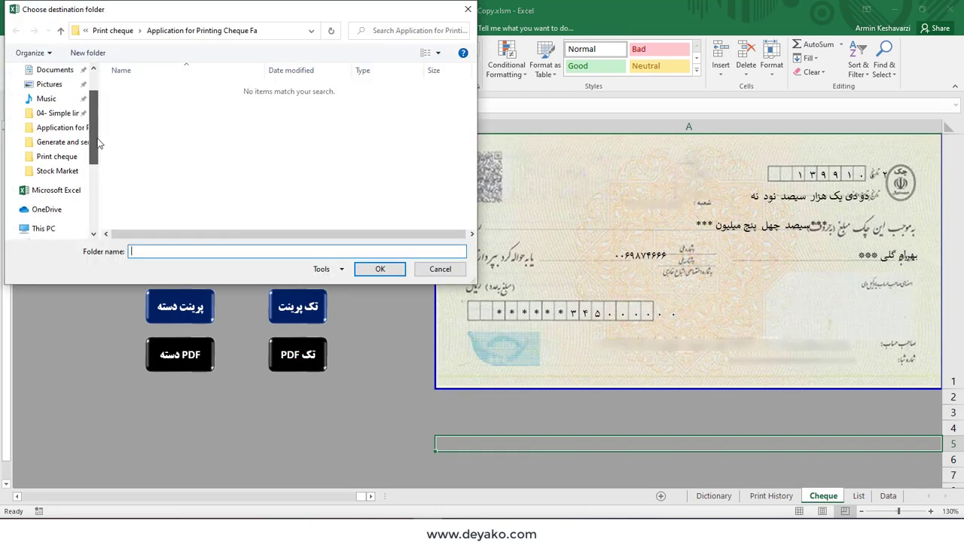
pyautogui.click(52, 156)
pyautogui.click(384, 270)
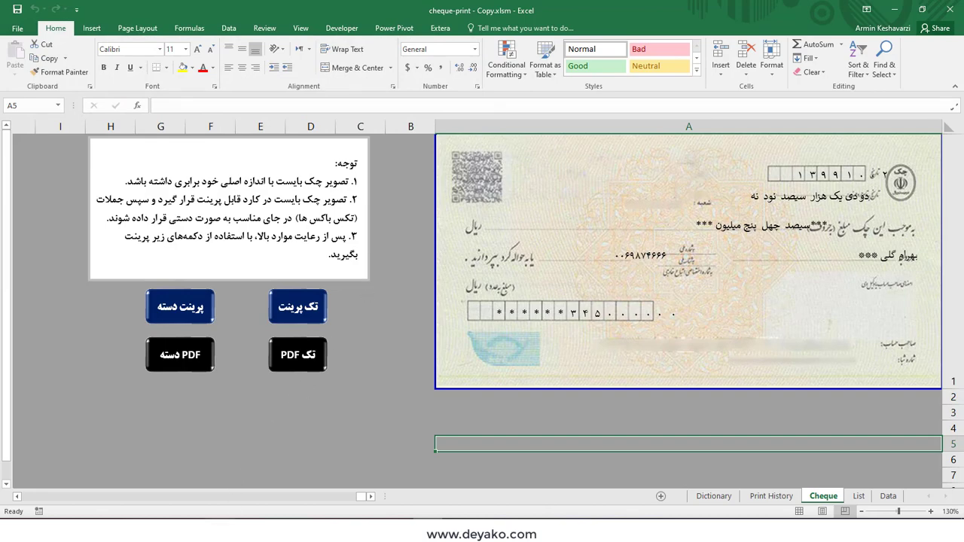
pyautogui.moveTo(374, 482)
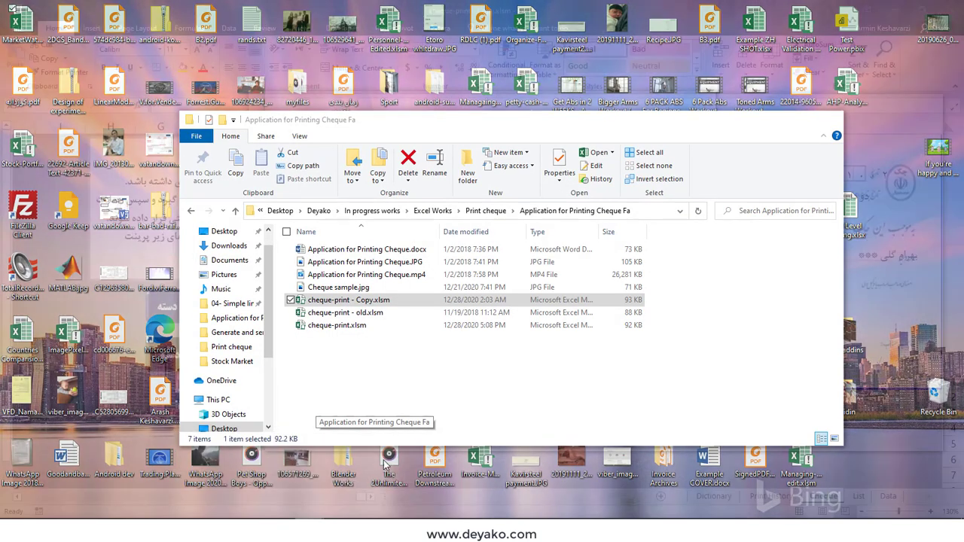
# Open the exported cheque PDF from the Print cheque folder window.
pyautogui.click(383, 463)
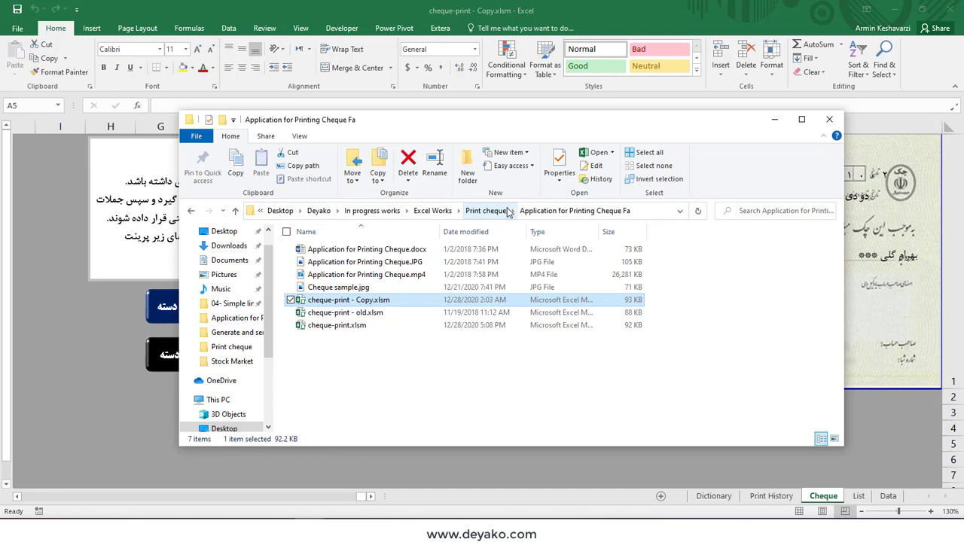
pyautogui.click(508, 211)
pyautogui.doubleClick(340, 276)
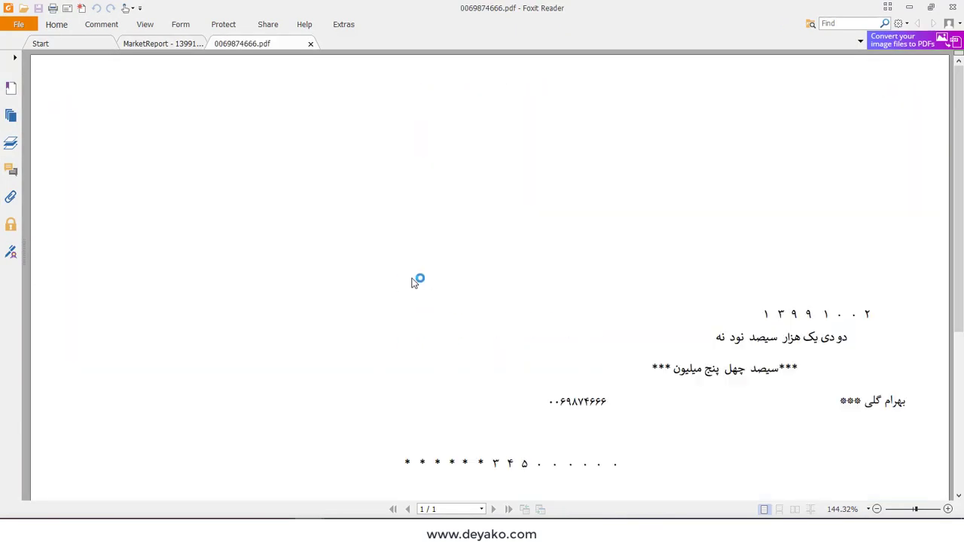
# Scroll through the cheque PDF in Foxit Reader, then minimize it and the folder window.
pyautogui.scroll(-3, 729, 301)
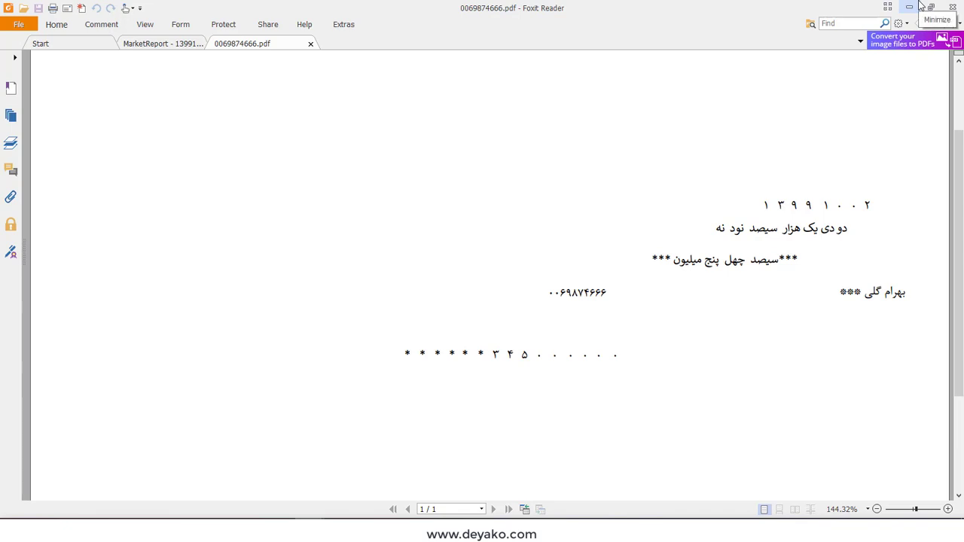
pyautogui.click(919, 7)
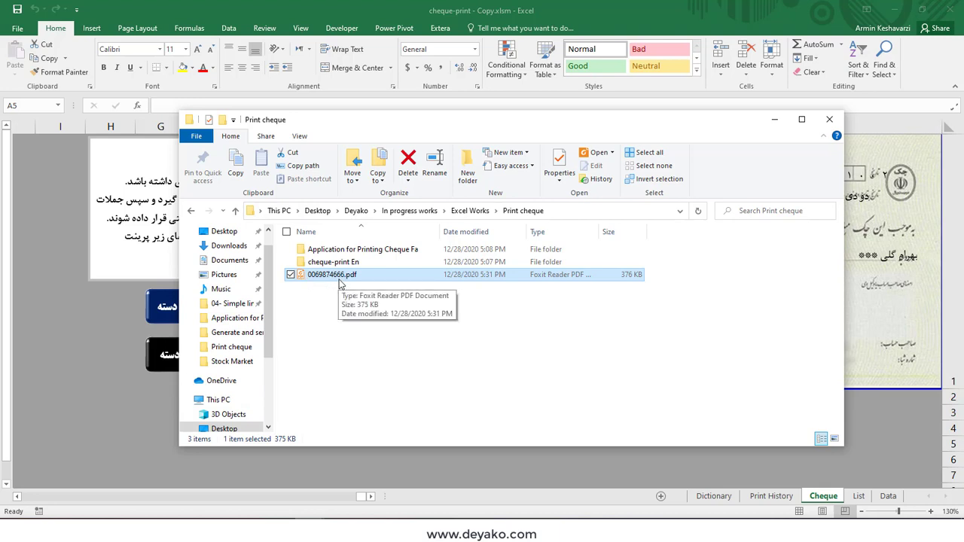
pyautogui.click(829, 119)
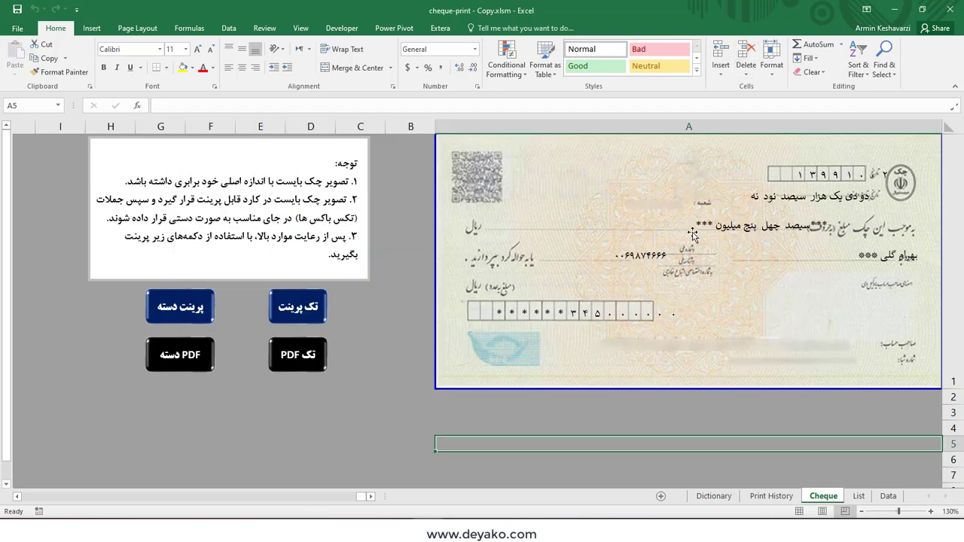
# Inspect the payee's national ID in Data sheet cell B5, then return to the Cheque sheet.
pyautogui.click(889, 495)
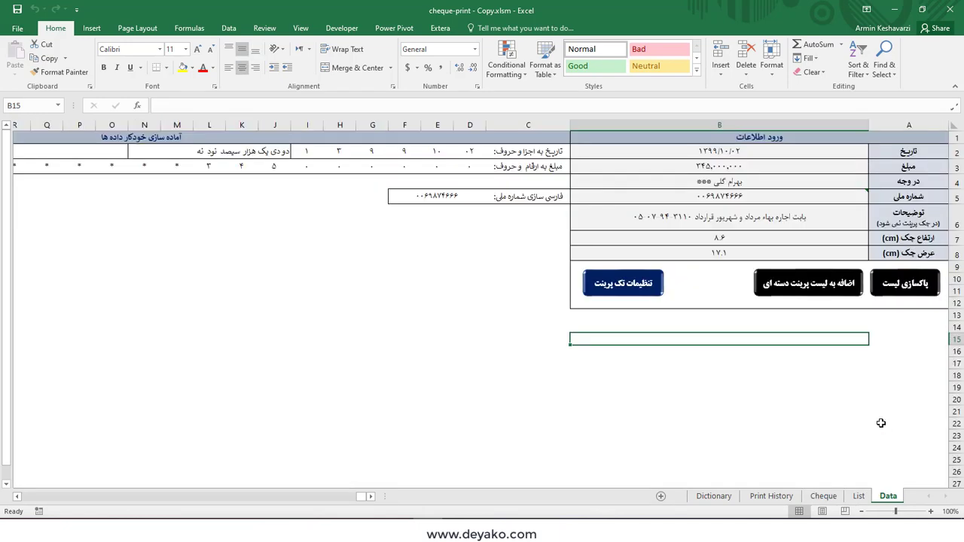
pyautogui.click(725, 196)
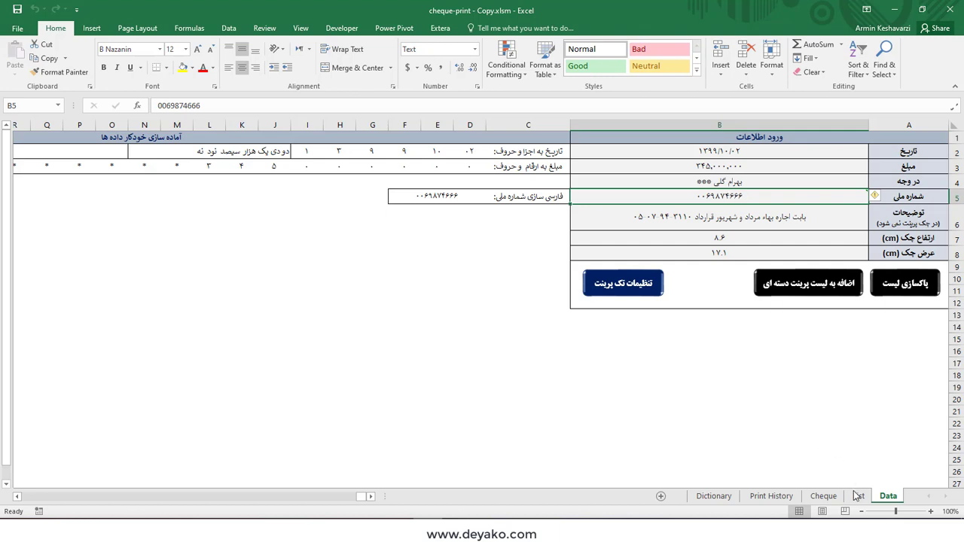
pyautogui.click(823, 495)
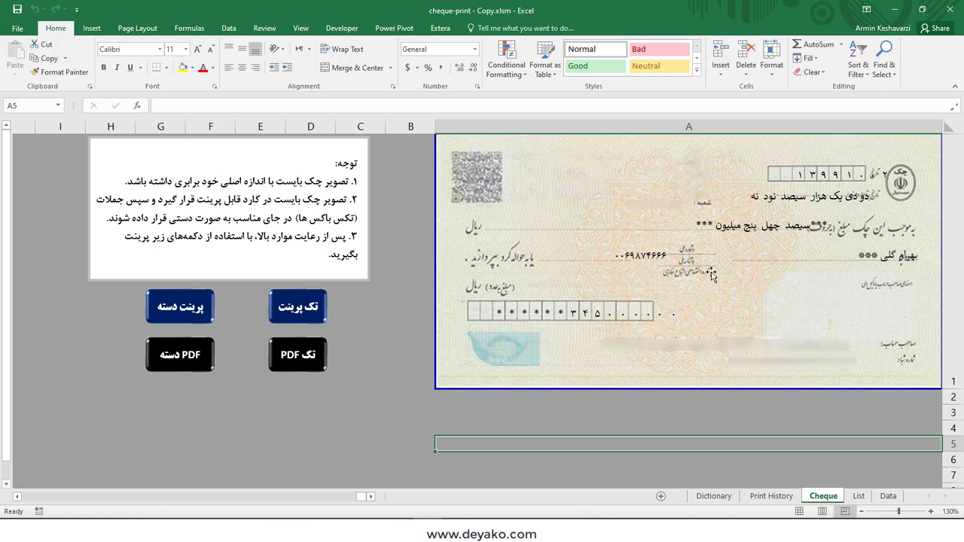
# Reduce the TName payee box's height by raising its bottom edge.
pyautogui.click(894, 259)
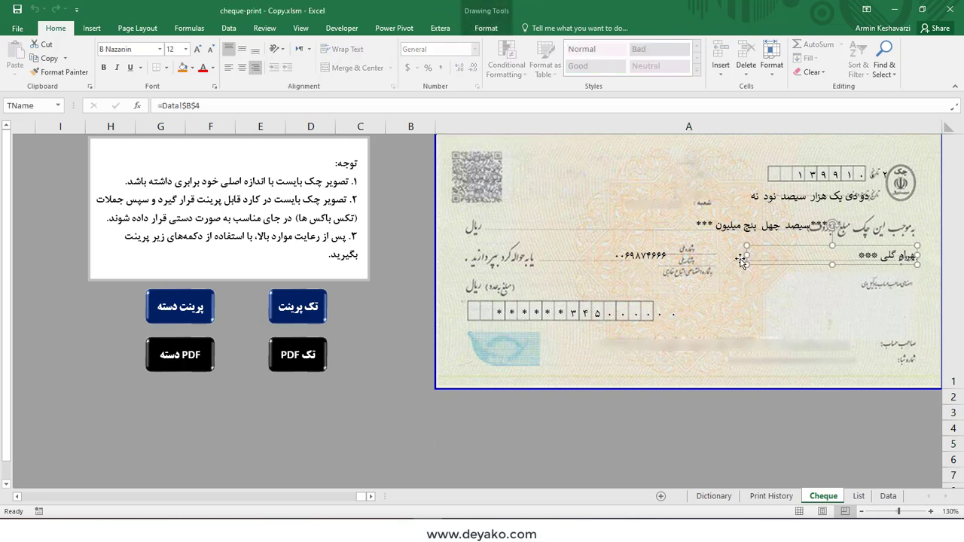
pyautogui.moveTo(749, 255); pyautogui.dragTo(738, 256)
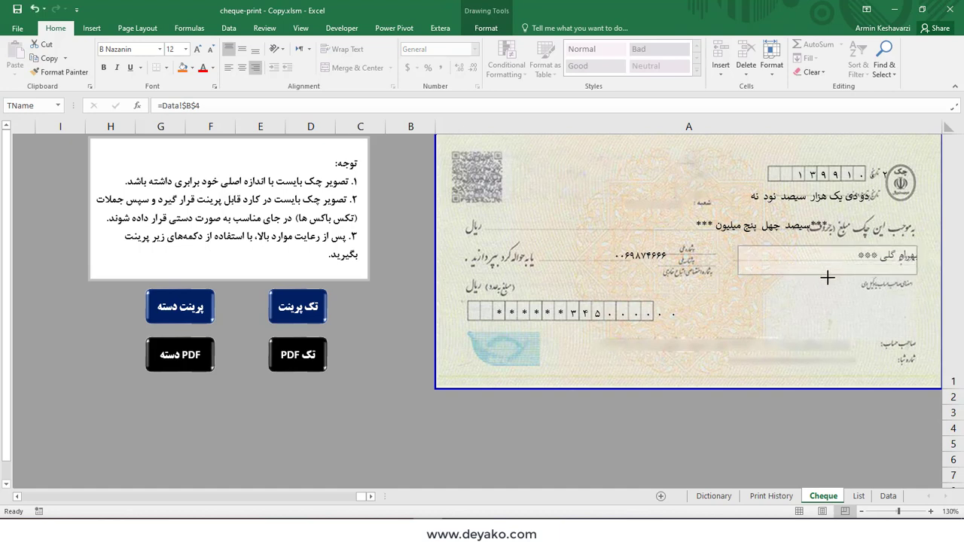
pyautogui.moveTo(827, 278); pyautogui.dragTo(826, 267)
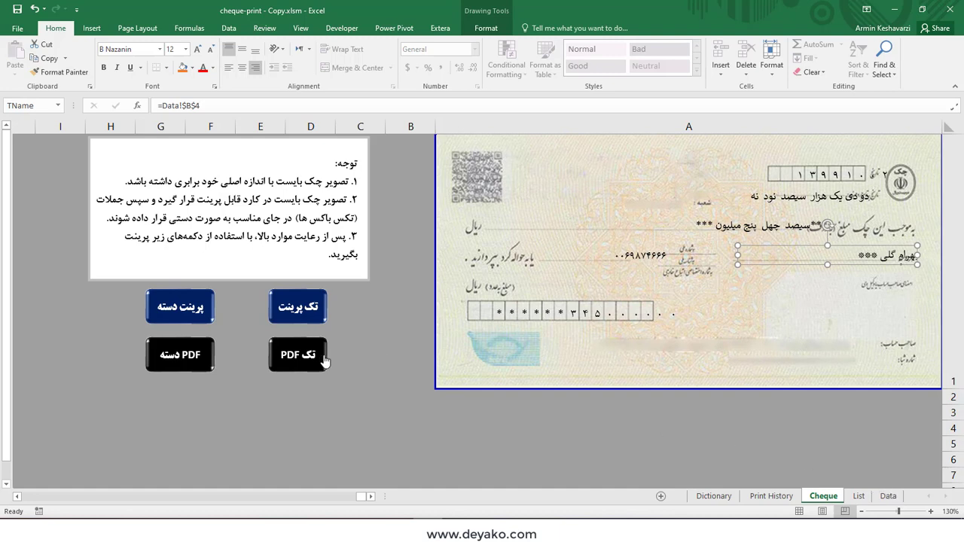
# Run the batch PDF export of all listed cheques into the Print cheque folder.
pyautogui.click(182, 362)
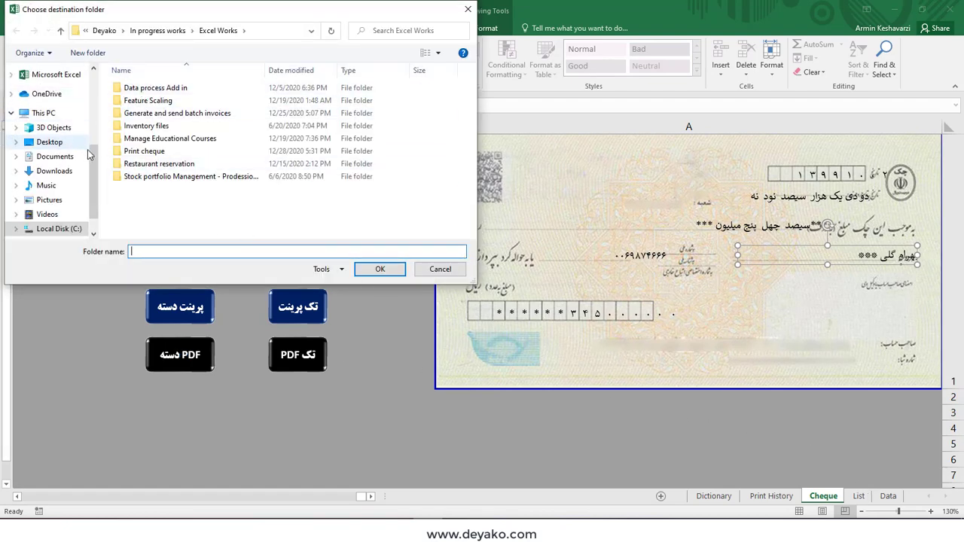
pyautogui.click(155, 150)
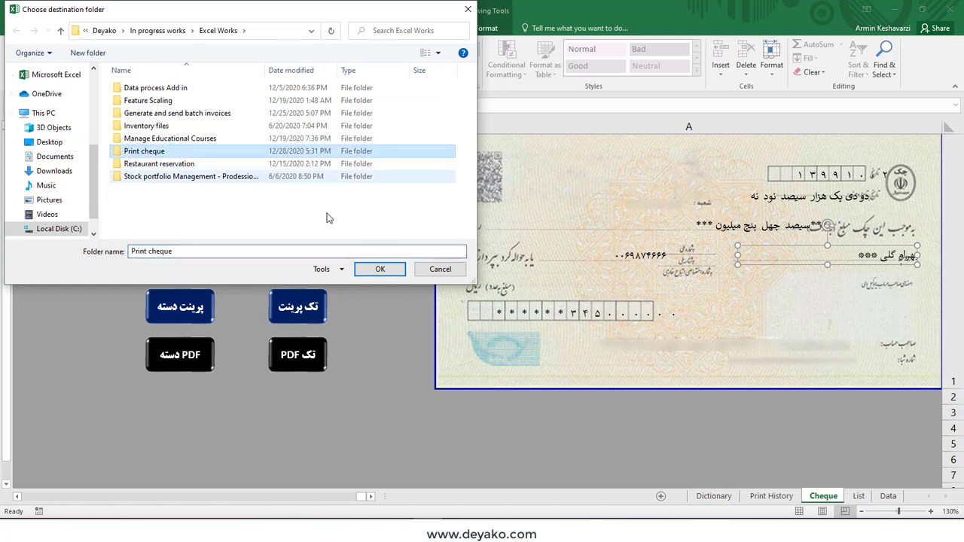
pyautogui.click(382, 271)
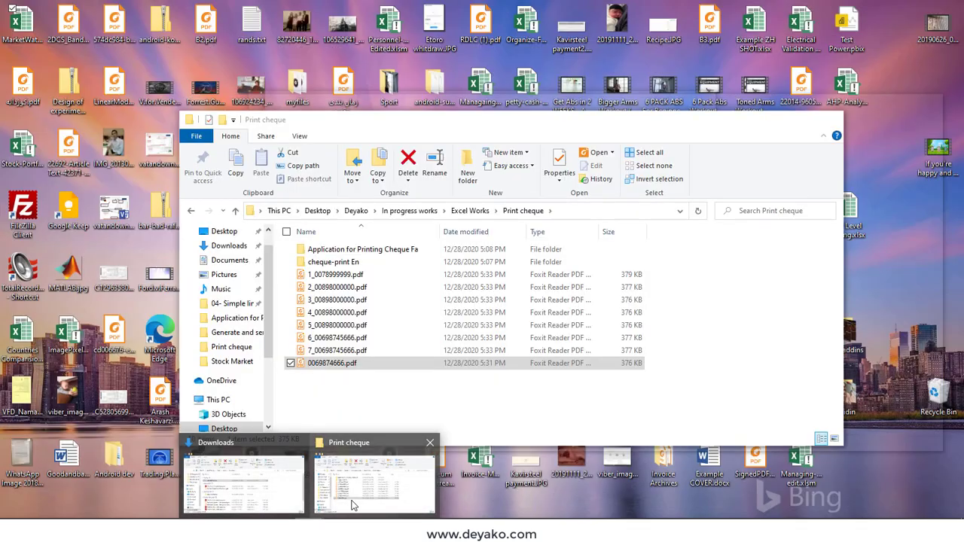
# Check the seven numbered cheque PDFs in Print cheque, then switch to the List sheet.
pyautogui.click(357, 463)
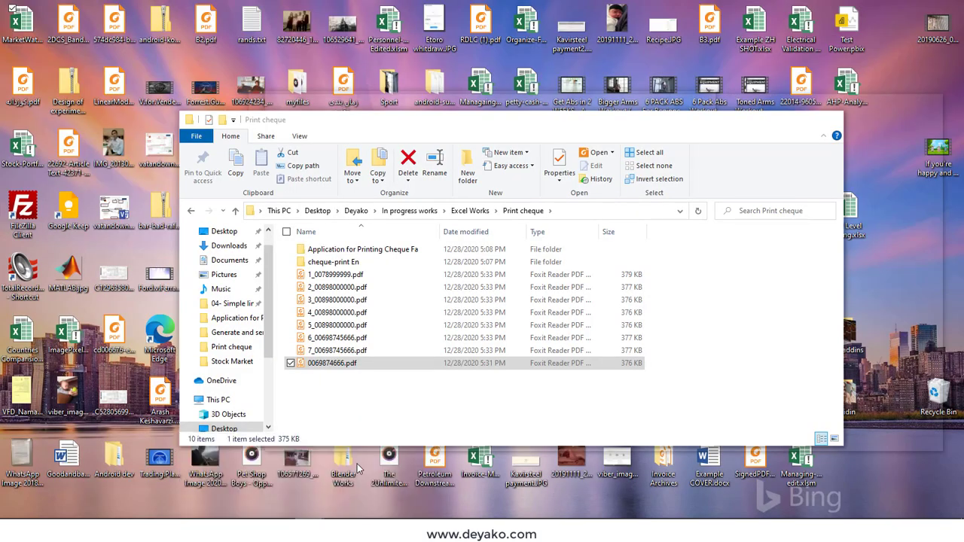
pyautogui.click(372, 274)
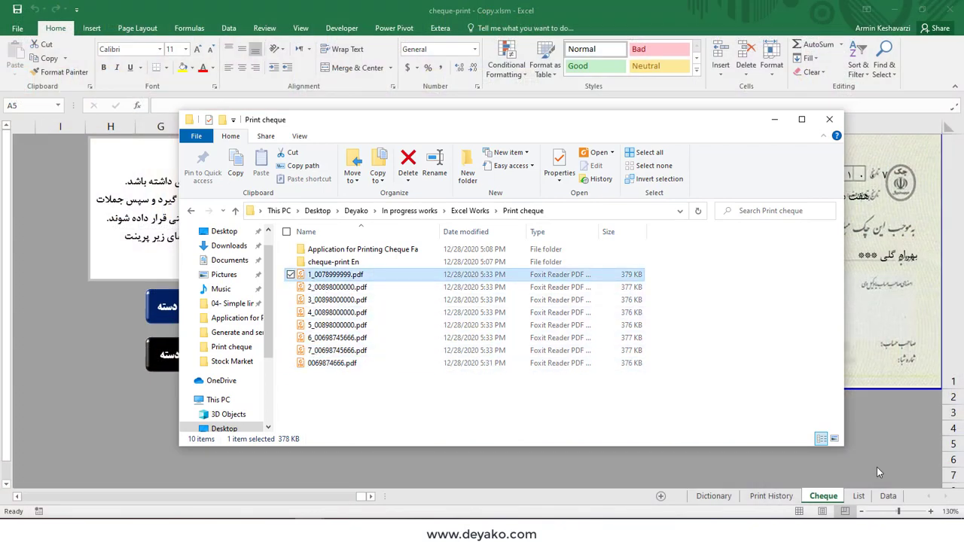
pyautogui.click(860, 496)
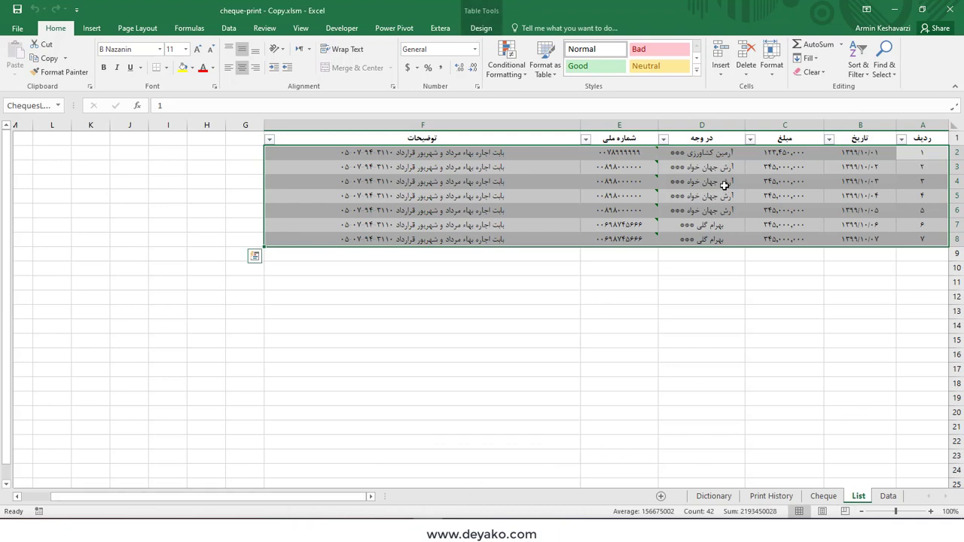
# Check the exported cheque PDFs in the Print cheque folder, then return to the workbook.
pyautogui.click(617, 153)
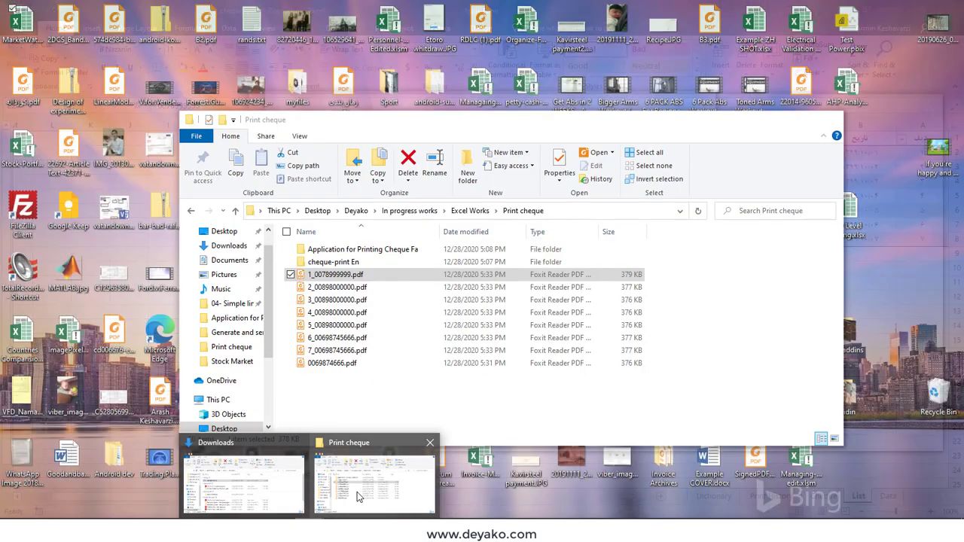
pyautogui.click(357, 491)
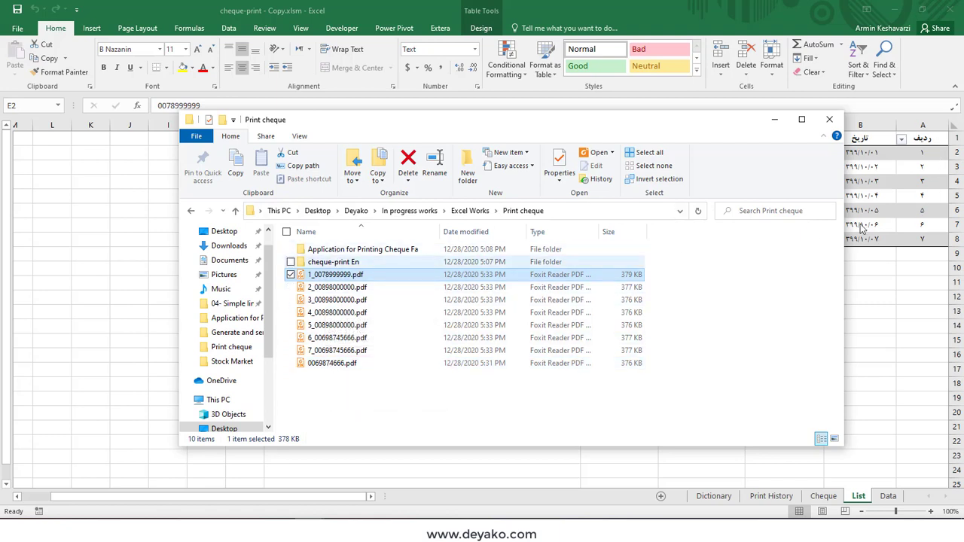
pyautogui.hotkey('alt', 'Tab')
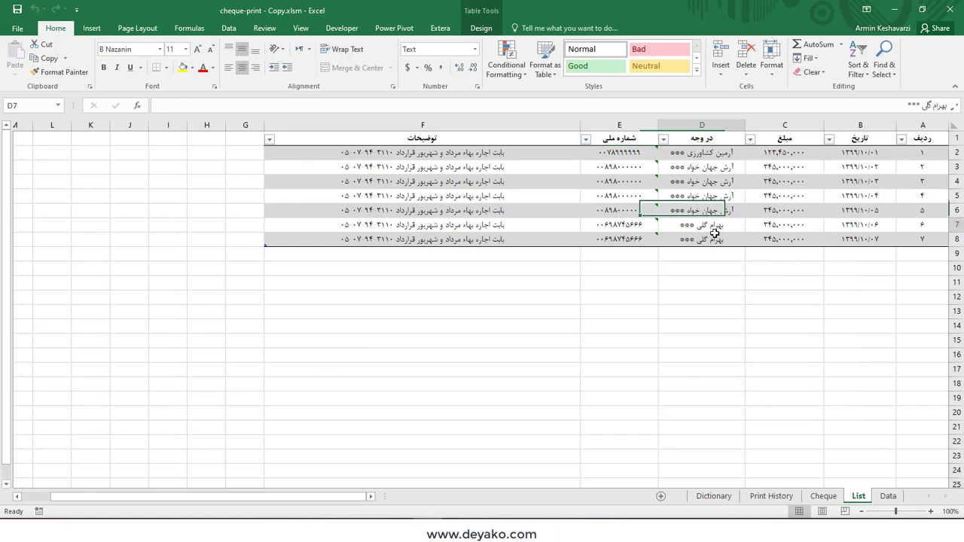
# Review the last cheques' payees and amounts, then display the Cheque sheet's cheque preview.
pyautogui.moveTo(716, 225); pyautogui.dragTo(647, 241)
pyautogui.click(783, 226)
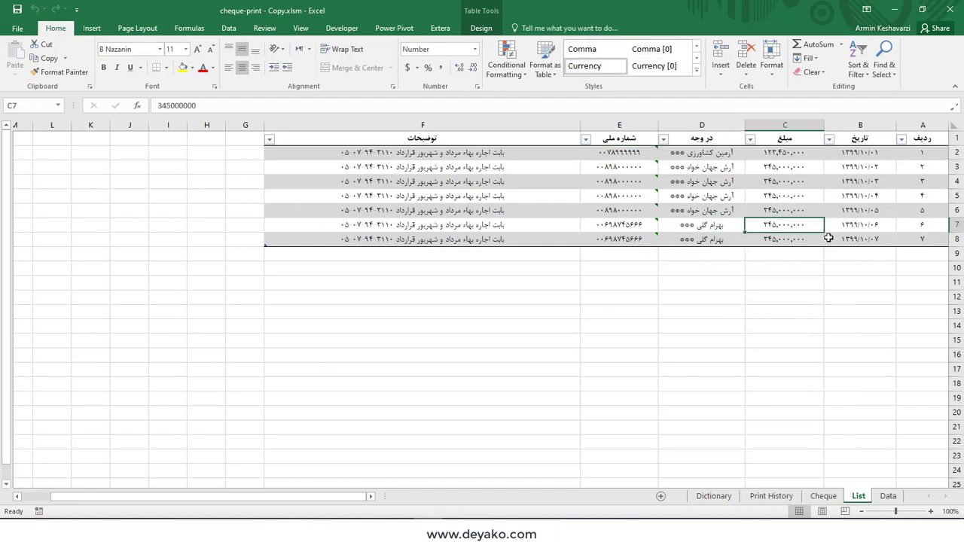
pyautogui.click(823, 496)
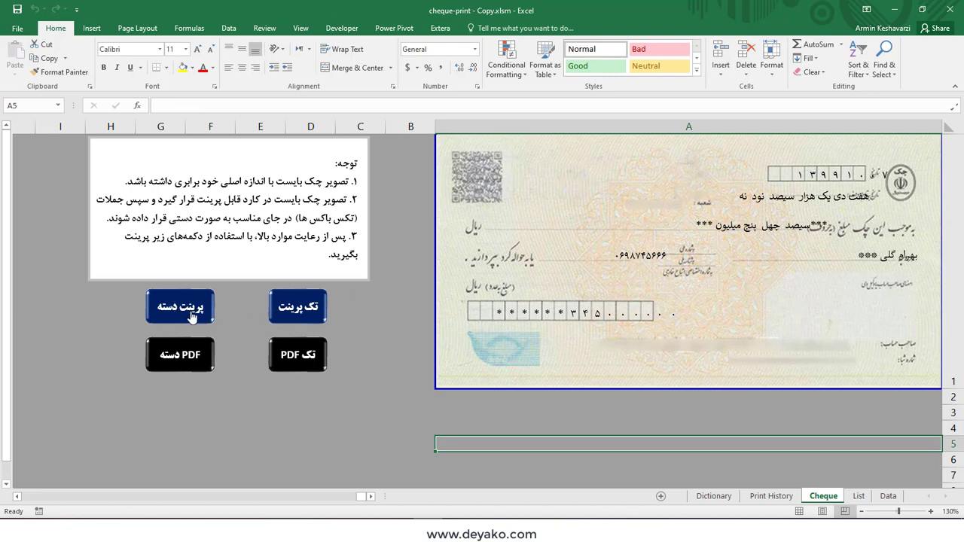
# Print the shown cheque alone and confirm the job in the HP LaserJet P1102w queue.
pyautogui.click(305, 308)
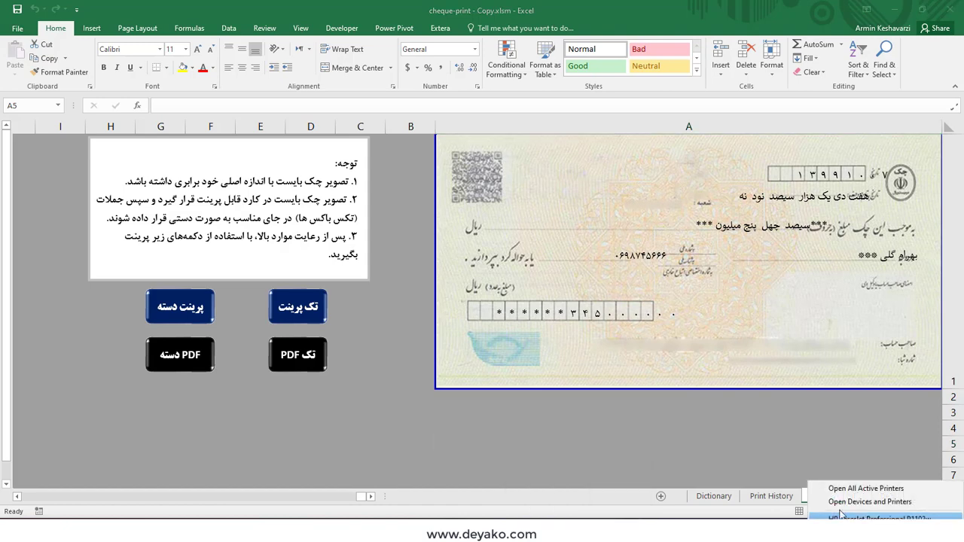
pyautogui.click(844, 494)
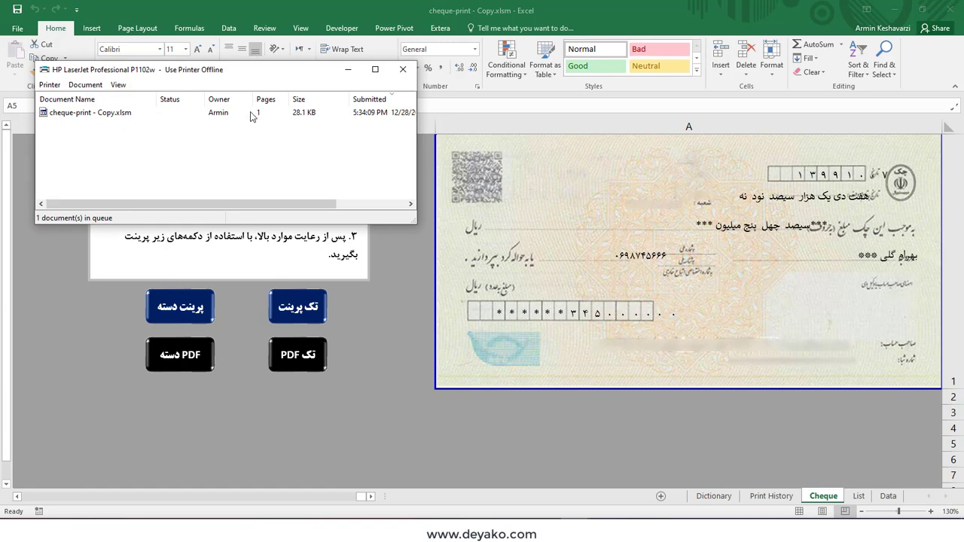
pyautogui.click(402, 69)
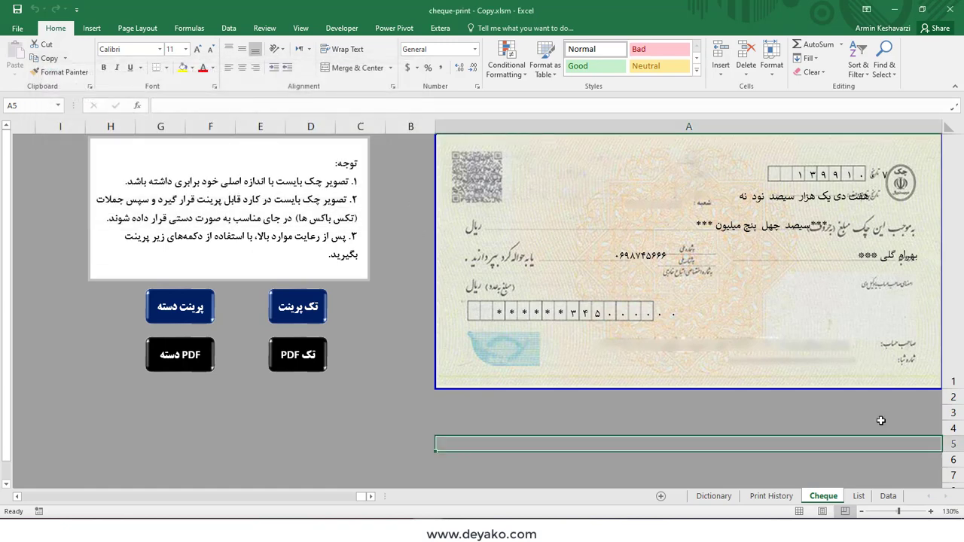
pyautogui.click(859, 496)
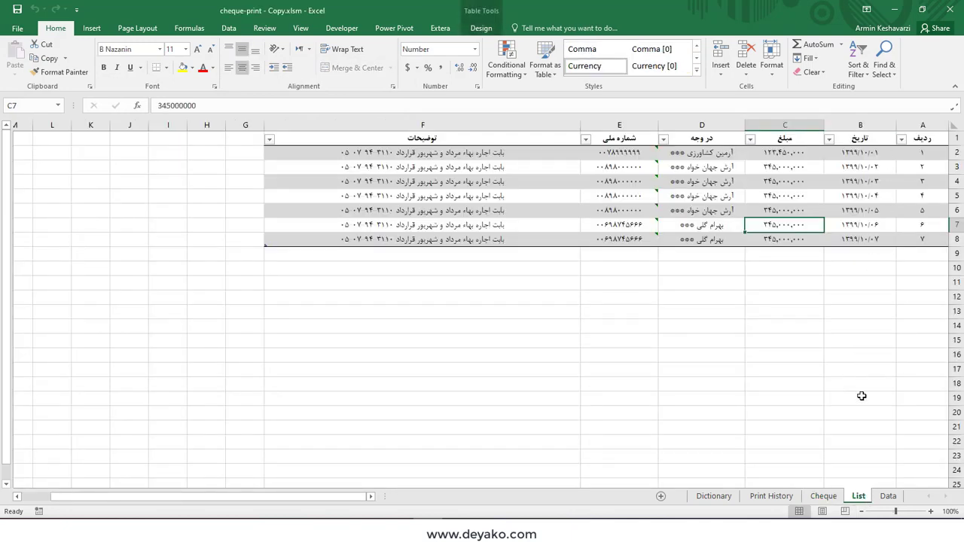
# Review the Print History records' amounts, payees, descriptions and national IDs, then check the Data sheet's cheque height and width.
pyautogui.click(881, 496)
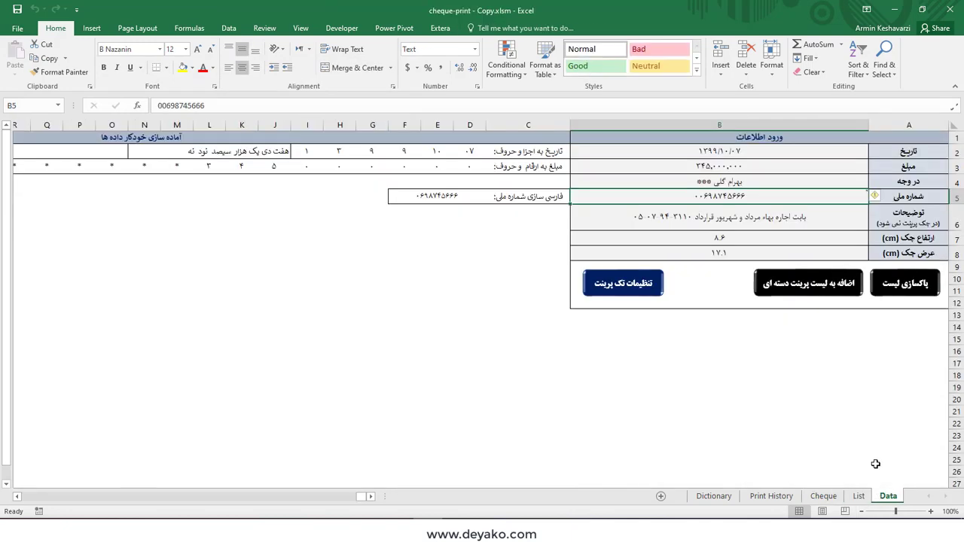
pyautogui.click(771, 496)
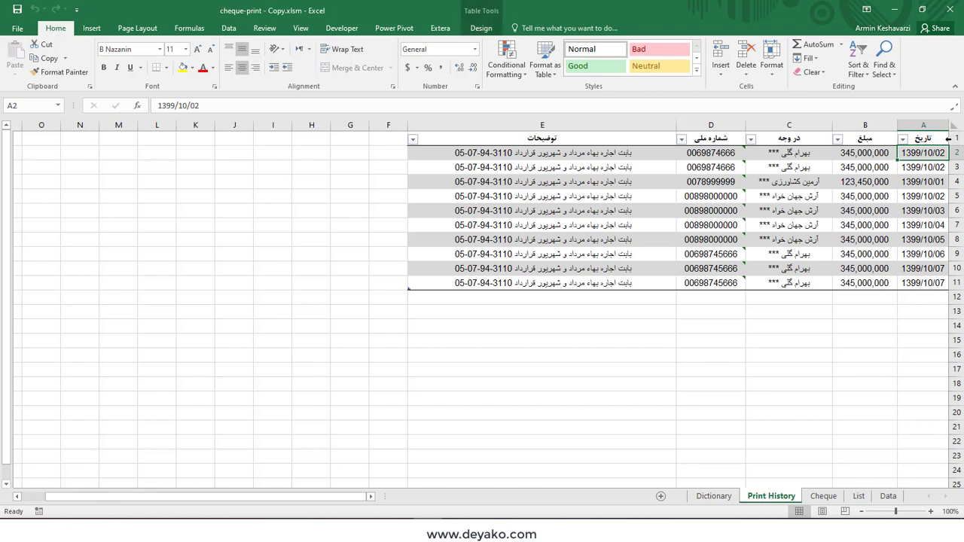
pyautogui.moveTo(939, 153); pyautogui.dragTo(918, 281)
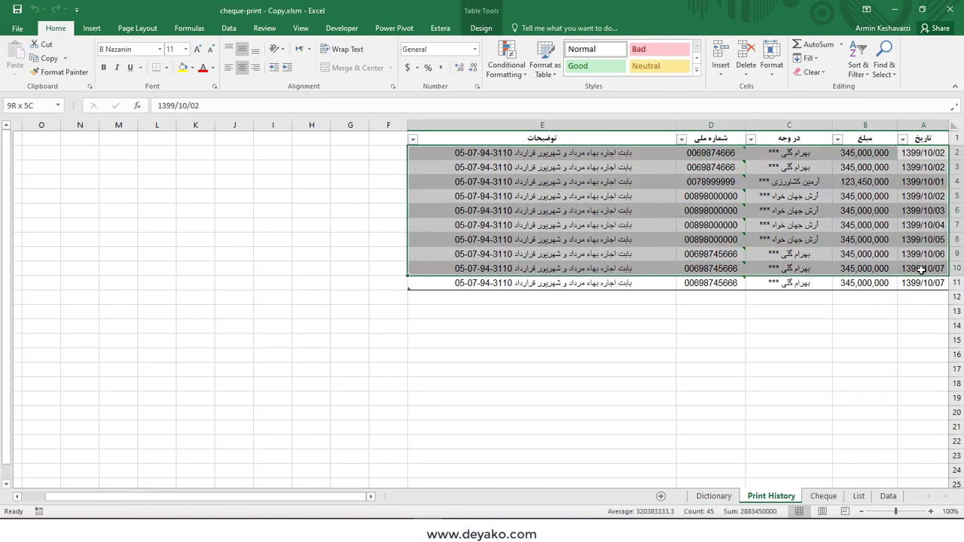
pyautogui.click(925, 158)
pyautogui.click(840, 152)
pyautogui.click(772, 155)
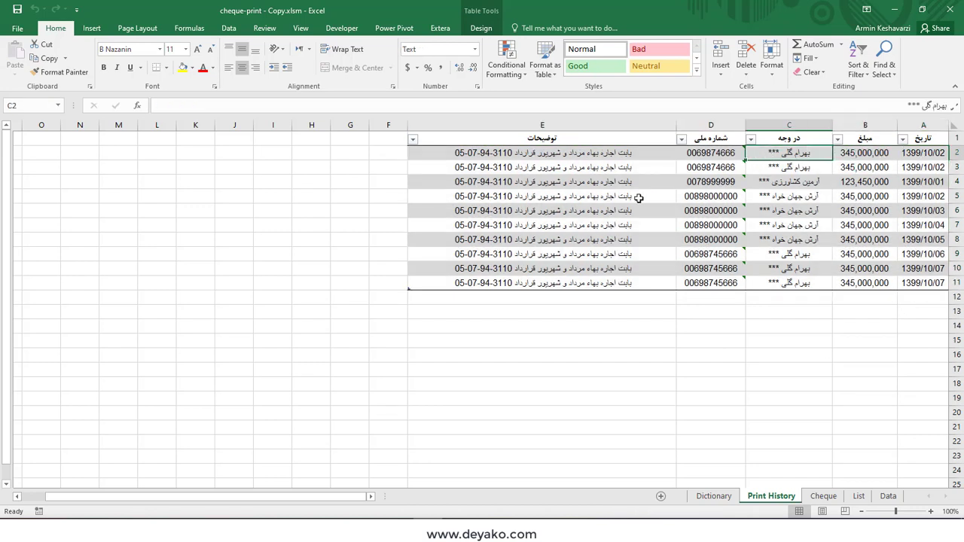
pyautogui.click(566, 171)
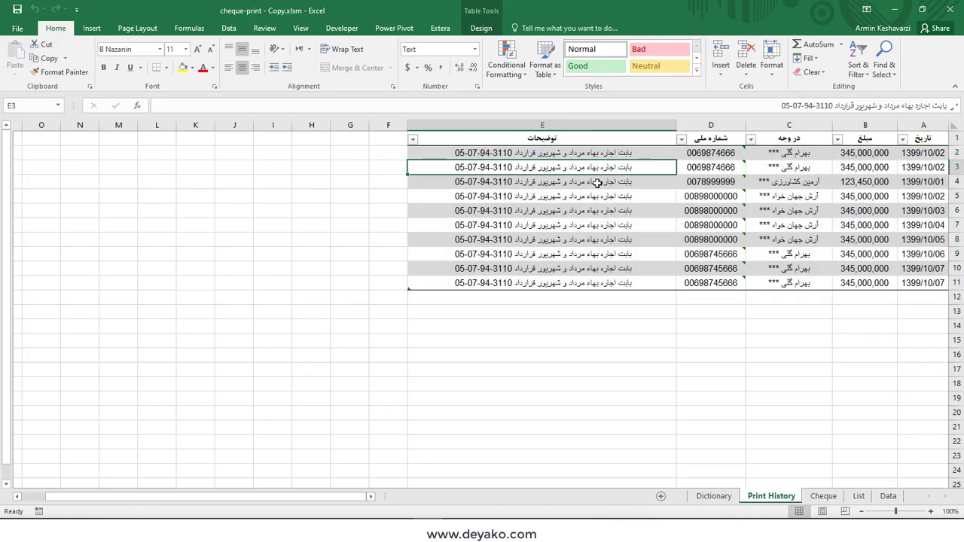
pyautogui.click(704, 156)
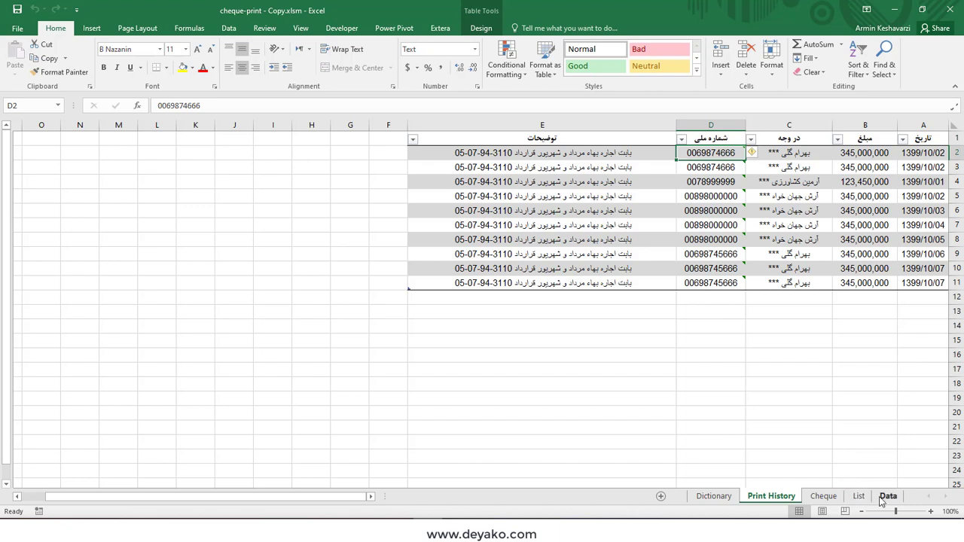
pyautogui.click(884, 497)
pyautogui.moveTo(710, 238); pyautogui.dragTo(806, 256)
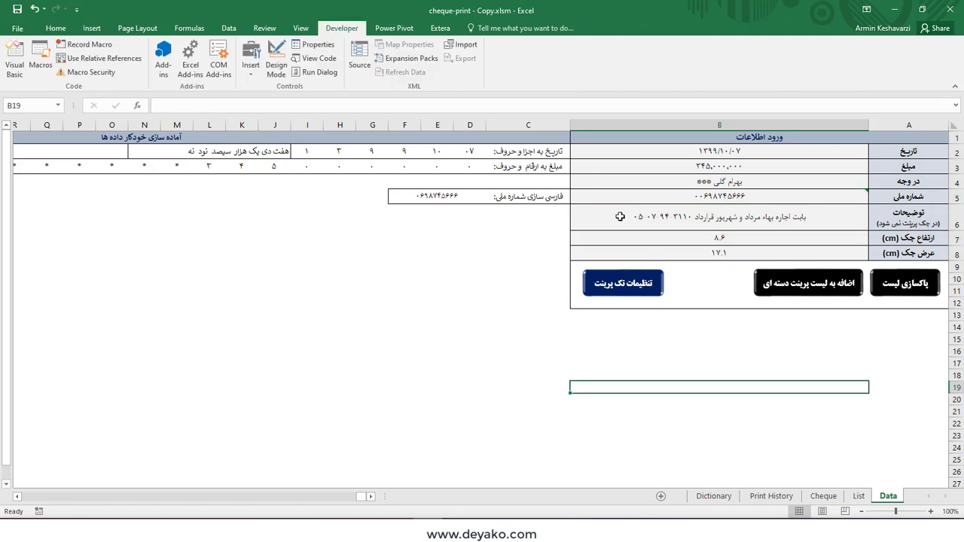
# Inspect the D2 and J2:N2 date formulas and D2:I2 digit cells before opening the Dictionary sheet.
pyautogui.click(435, 149)
pyautogui.click(473, 153)
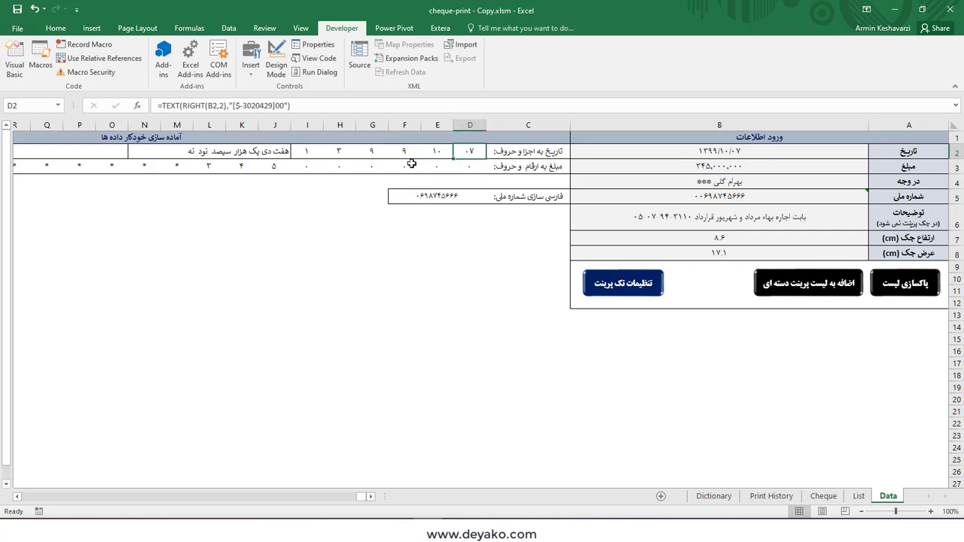
pyautogui.click(243, 155)
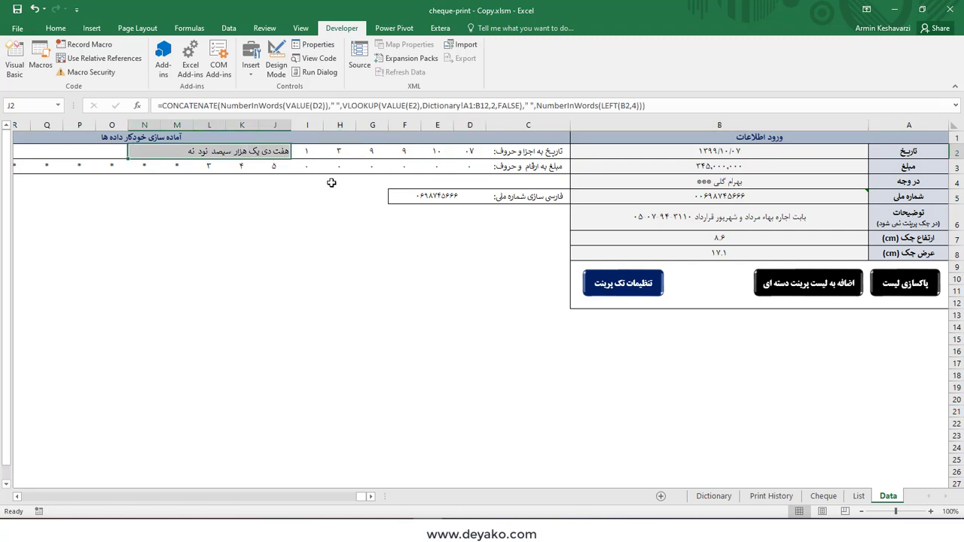
pyautogui.moveTo(469, 151); pyautogui.dragTo(309, 150)
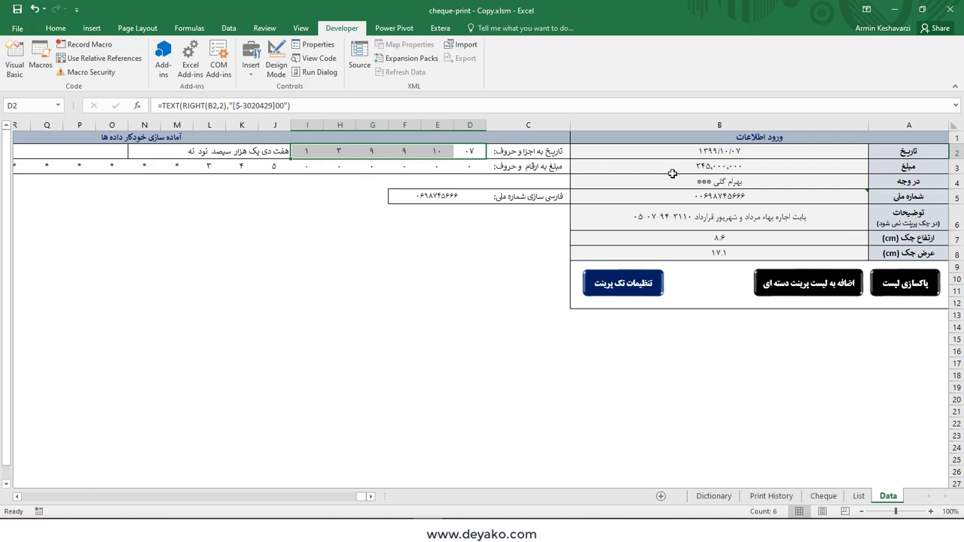
pyautogui.click(726, 495)
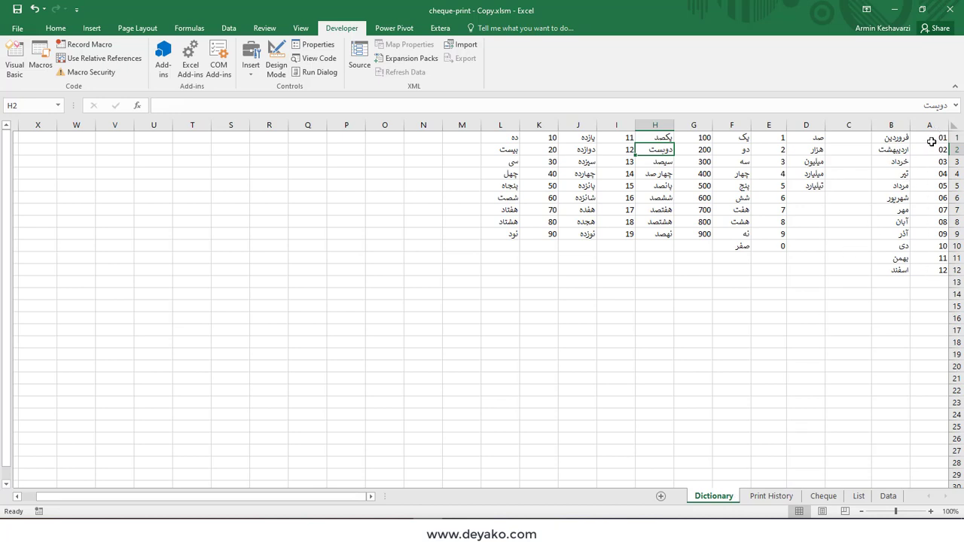
# Inspect the first two Persian month names and the word یکصد for 100.
pyautogui.click(897, 136)
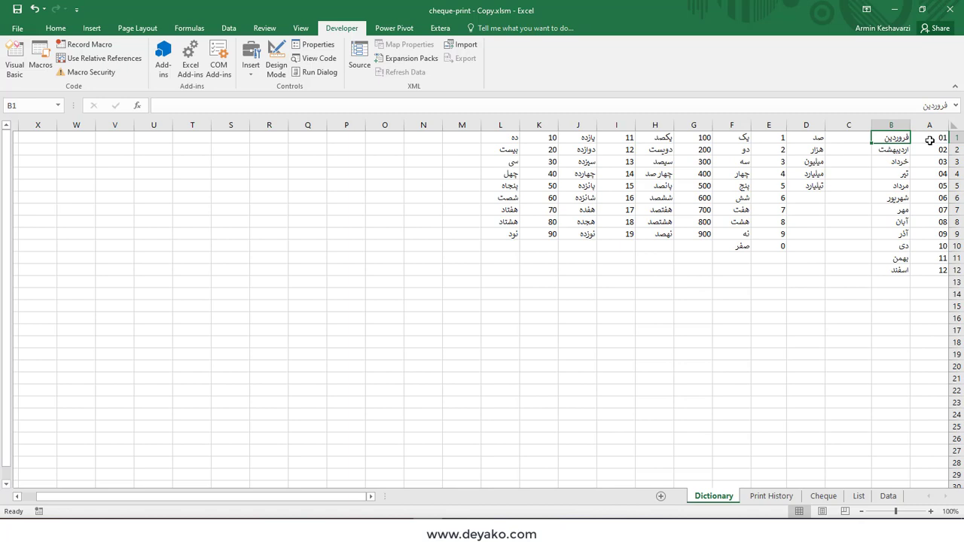
pyautogui.click(892, 148)
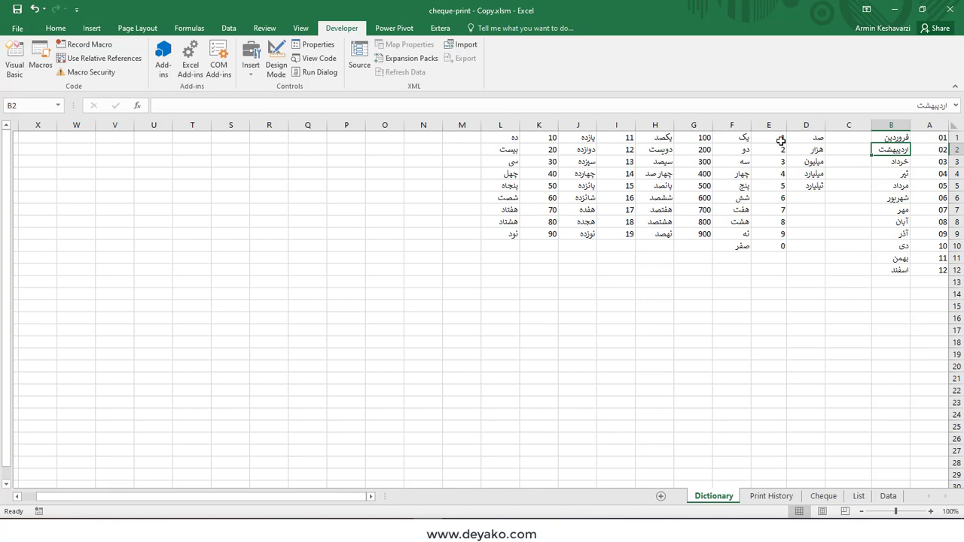
pyautogui.click(663, 138)
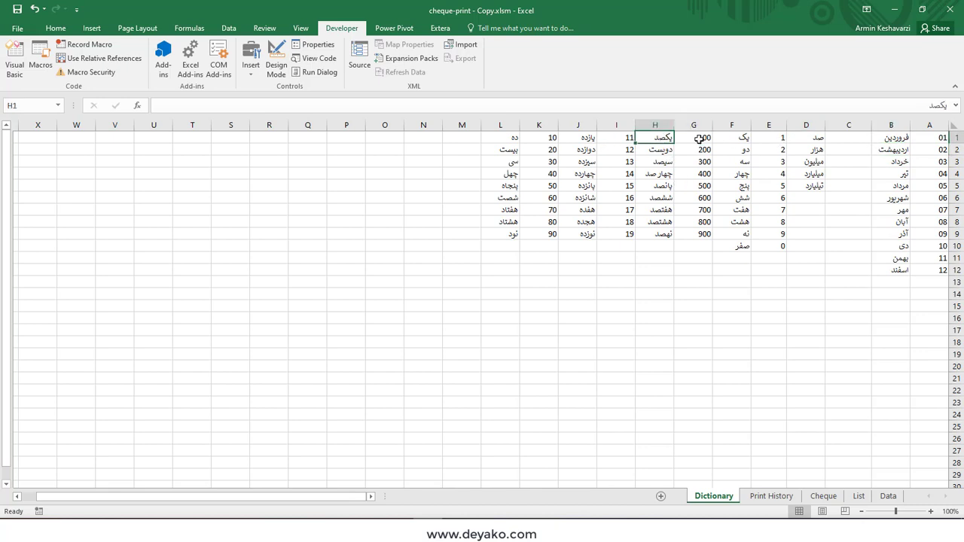
pyautogui.moveTo(700, 138); pyautogui.dragTo(669, 139)
pyautogui.click(662, 136)
# Respell یکصد as یک صد, undo the change, and return to the Data sheet.
pyautogui.click(940, 106)
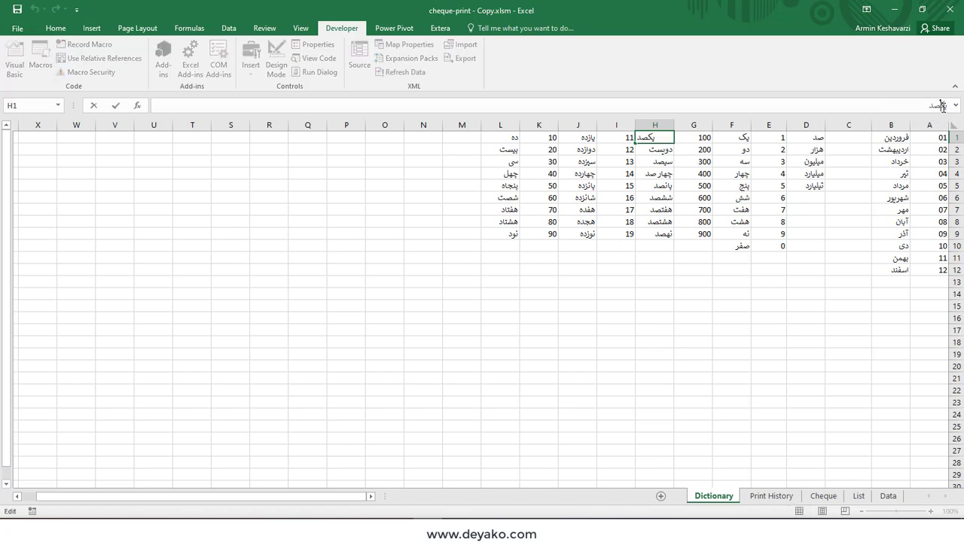
pyautogui.click(818, 221)
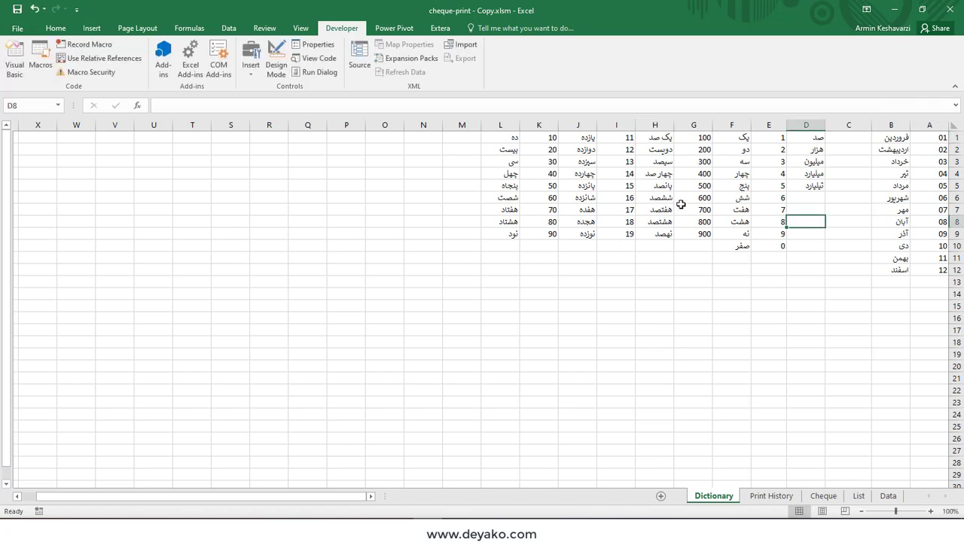
pyautogui.hotkey('ctrl', 'z')
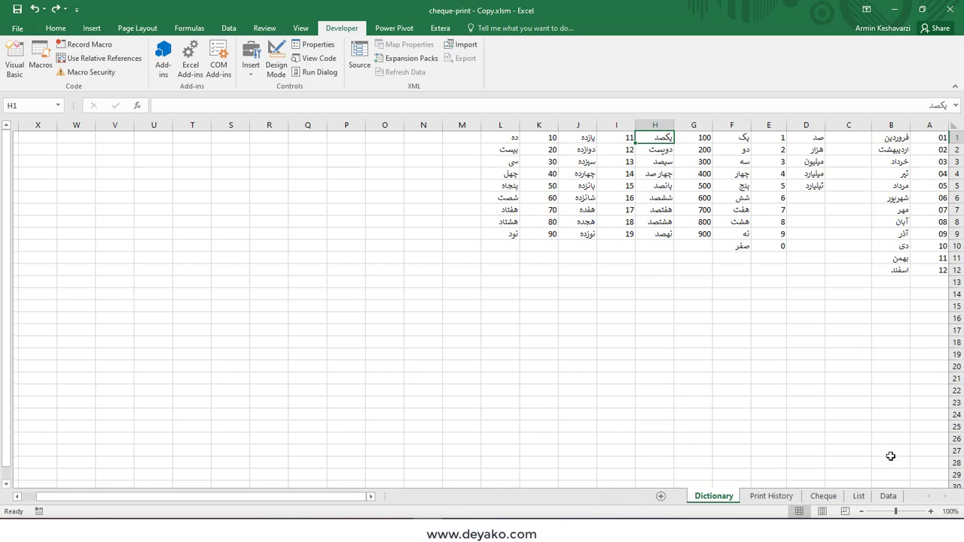
pyautogui.click(887, 496)
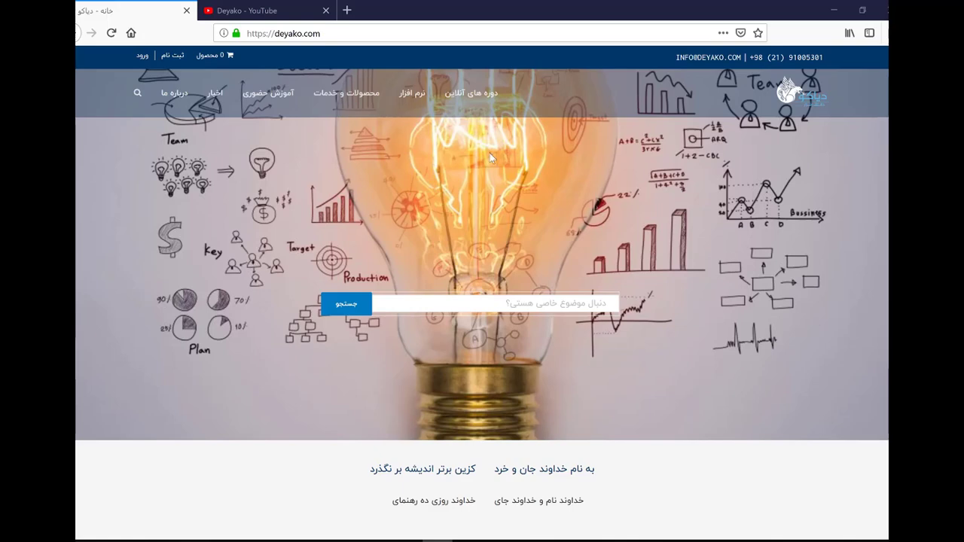
# Switch to the Deyako - YouTube tab to view the Deyako channel page.
pyautogui.click(272, 13)
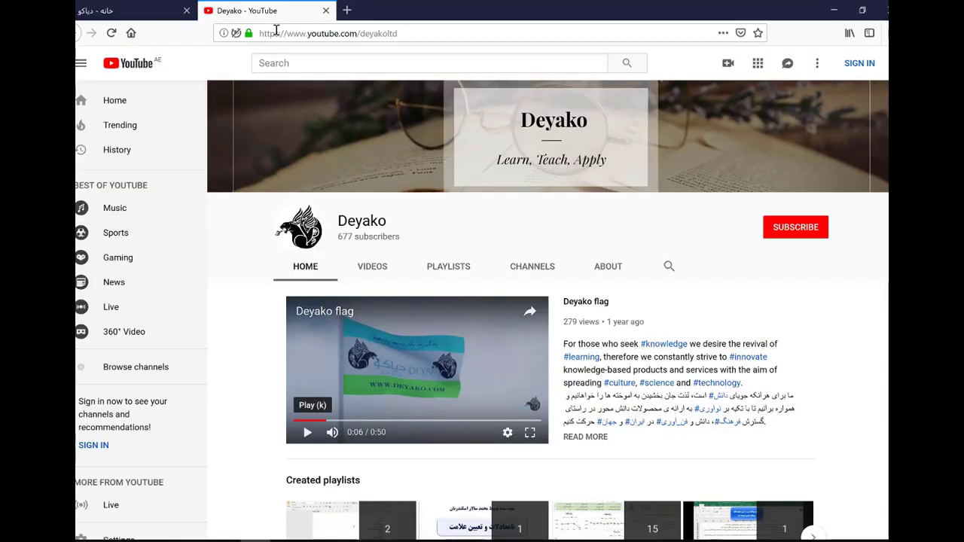